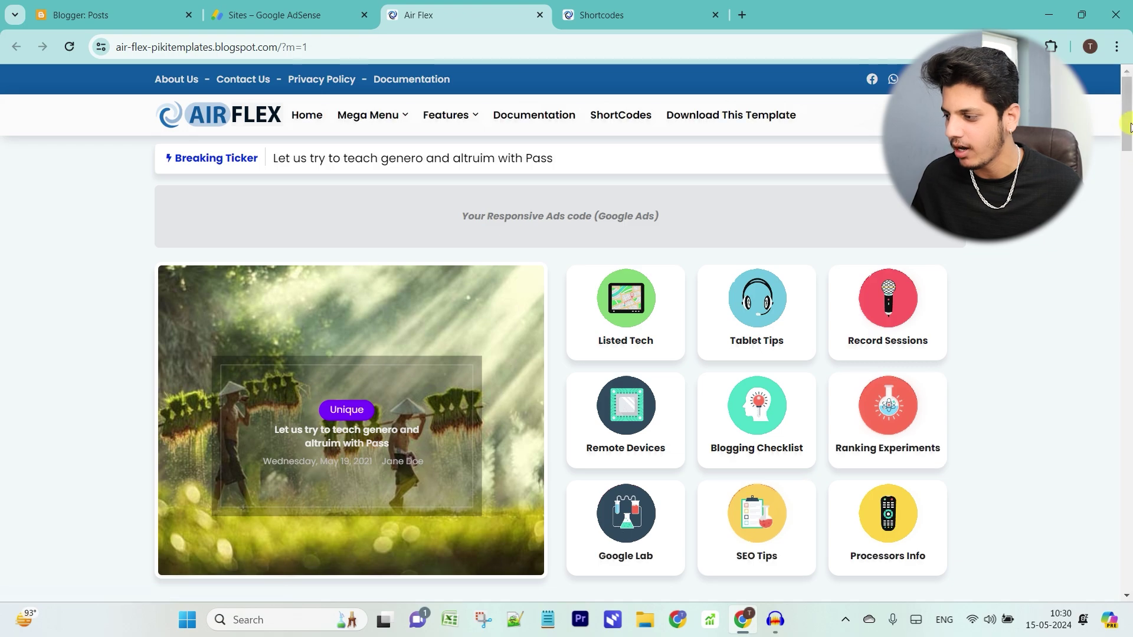
# Open the Air Flex Shortcodes demo page, test its table of contents, and review the default, large, center, color and download button samples.
pyautogui.moveTo(1128, 116)
pyautogui.mouseDown()
pyautogui.moveTo(1129, 561)
pyautogui.moveTo(1124, 108)
pyautogui.mouseUp()
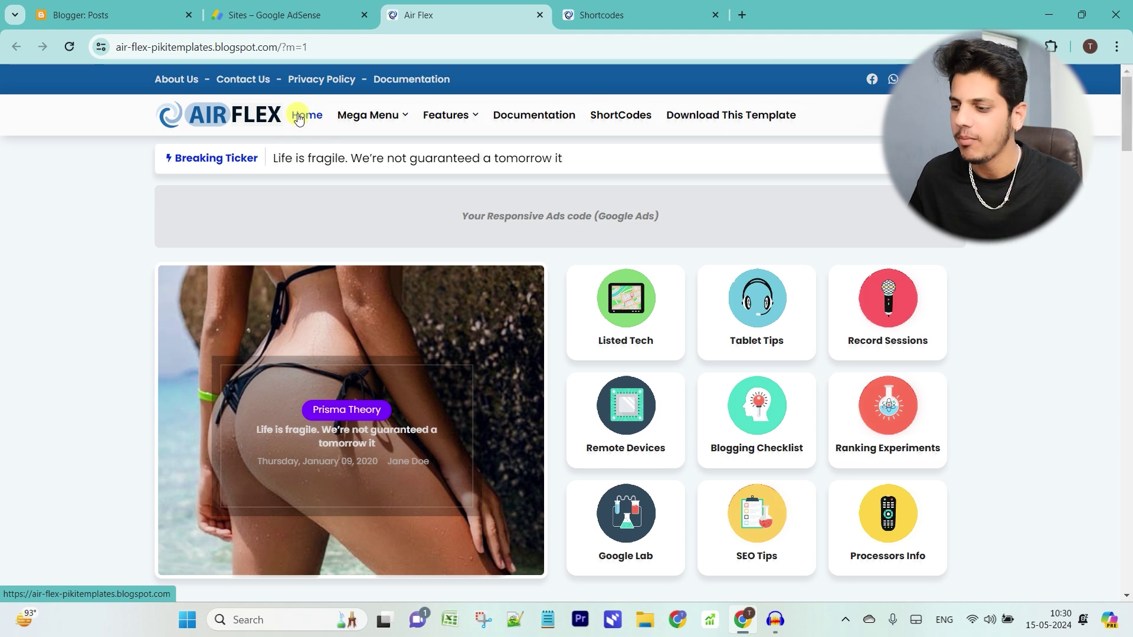
pyautogui.click(599, 15)
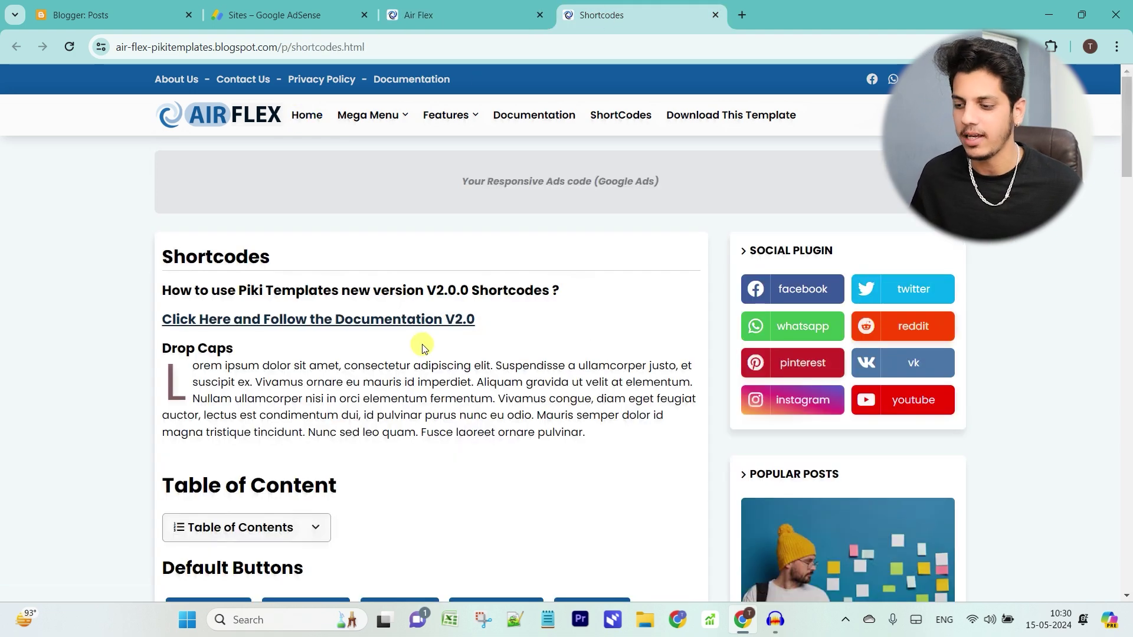
pyautogui.scroll(-2, 311, 301)
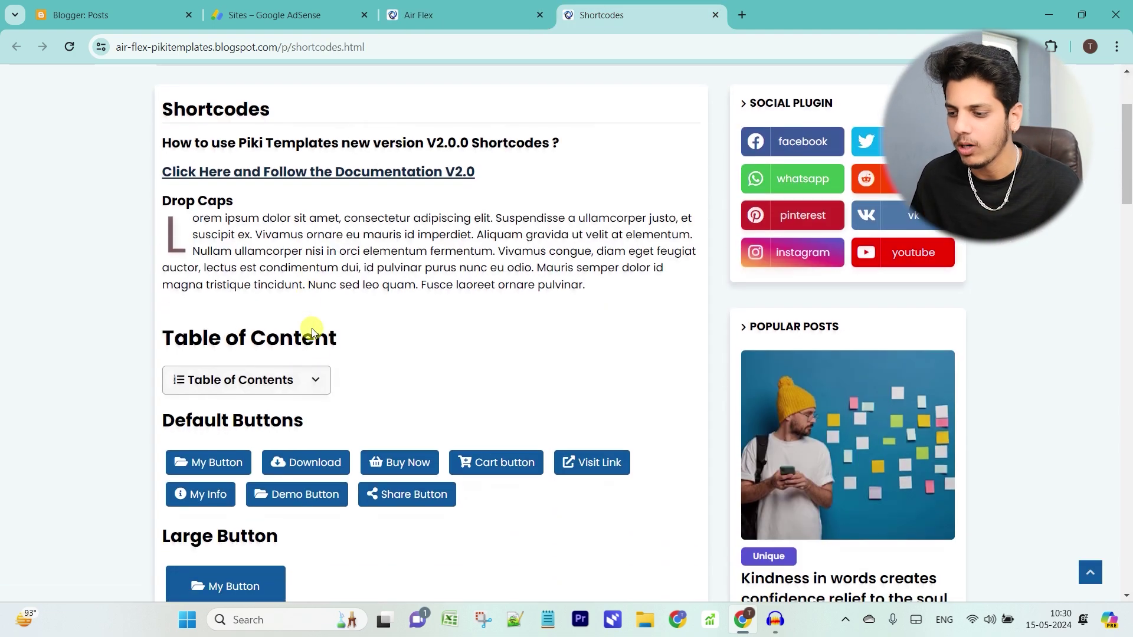
pyautogui.click(304, 380)
pyautogui.click(303, 377)
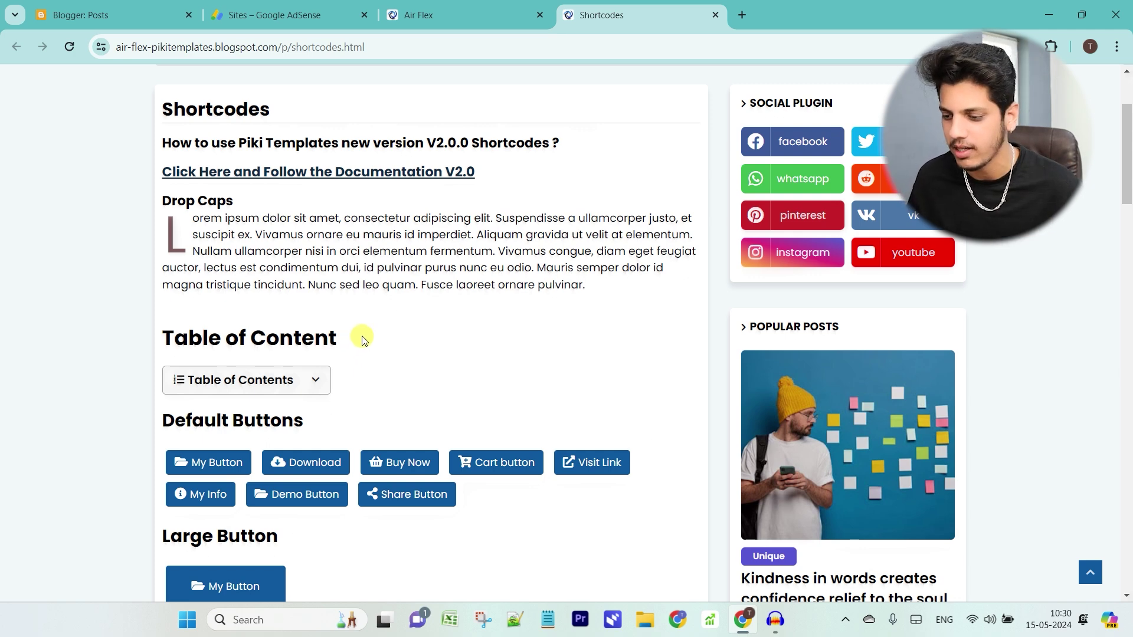
pyautogui.scroll(-2, 348, 333)
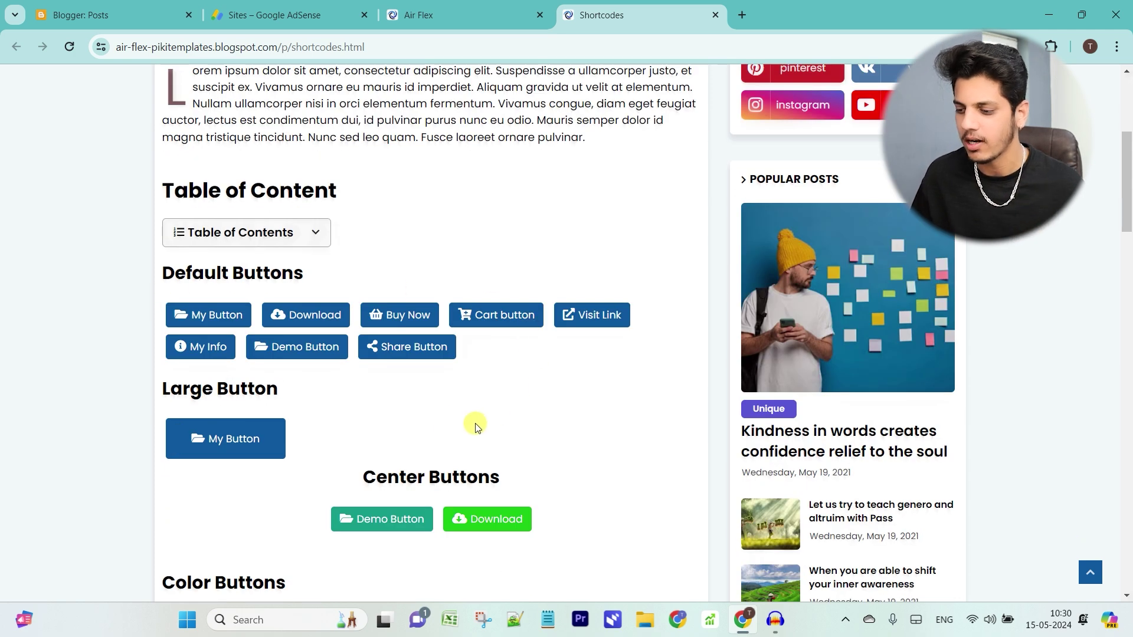
pyautogui.scroll(-3, 553, 390)
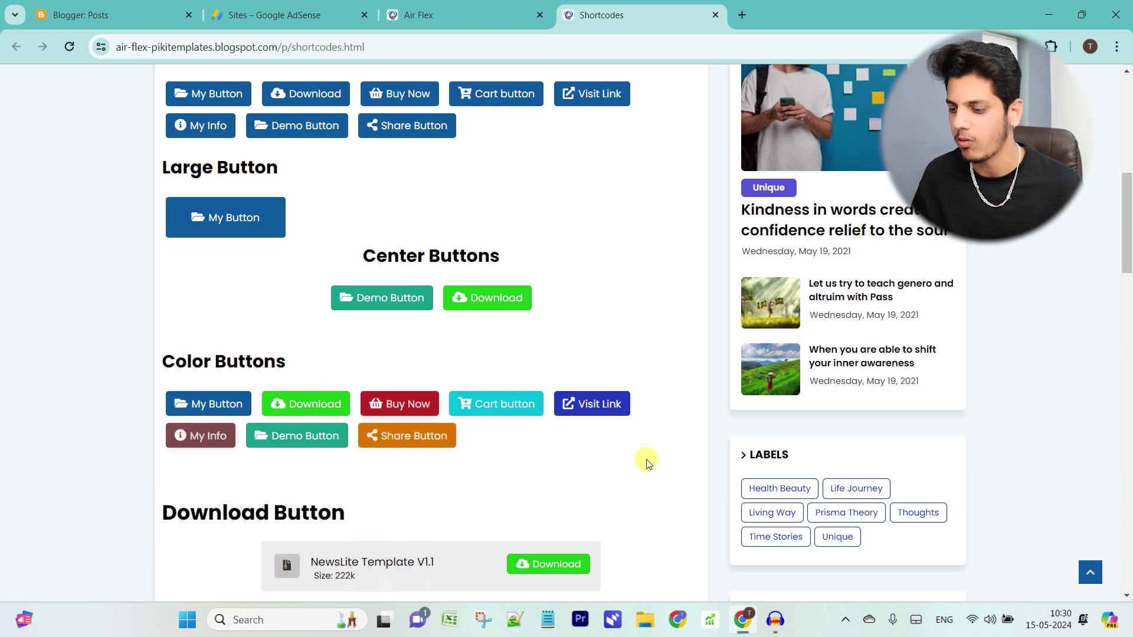
pyautogui.scroll(-1, 563, 400)
pyautogui.scroll(-4, 561, 398)
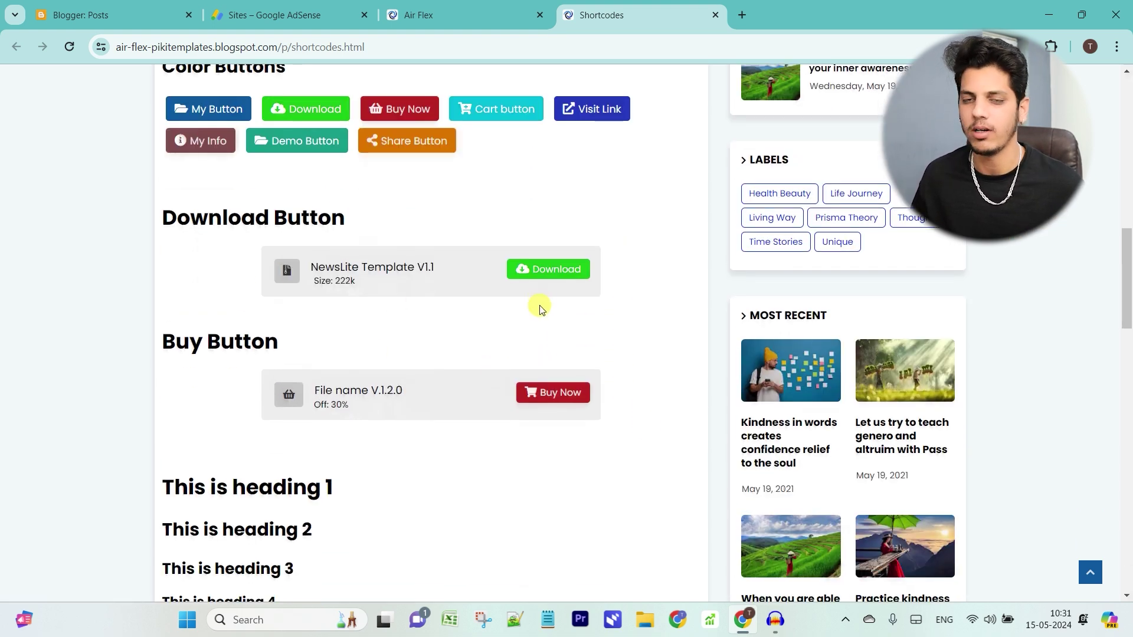
# Review the remaining shortcode samples on the demo page, including lists, contact form, alert messages and code box.
pyautogui.scroll(-8, 541, 309)
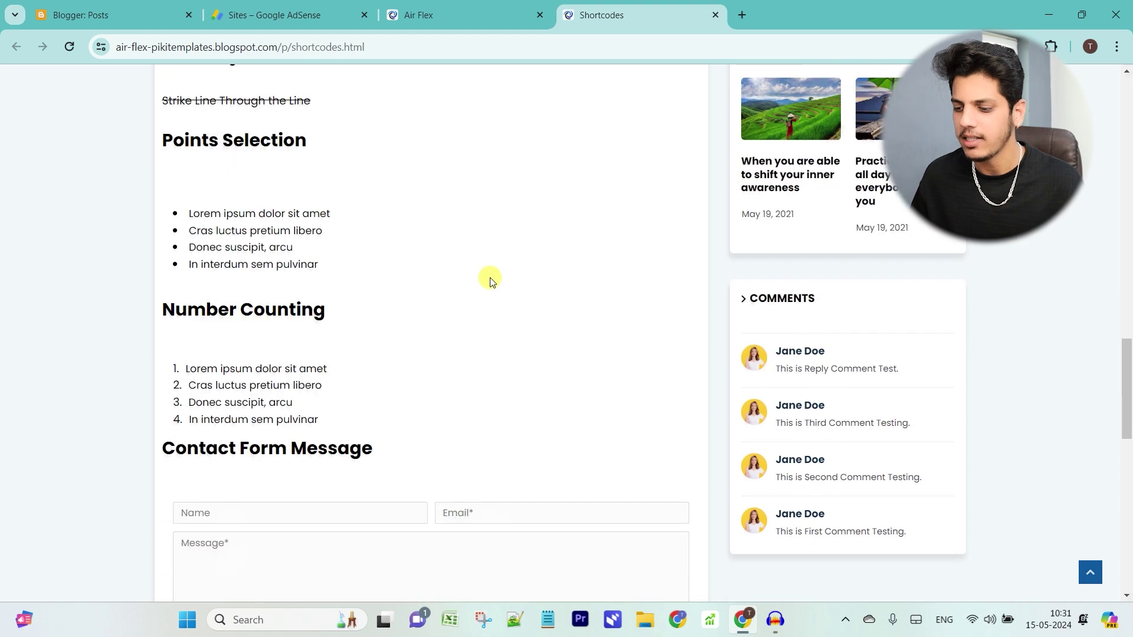
pyautogui.scroll(-3, 489, 281)
pyautogui.scroll(-4, 491, 380)
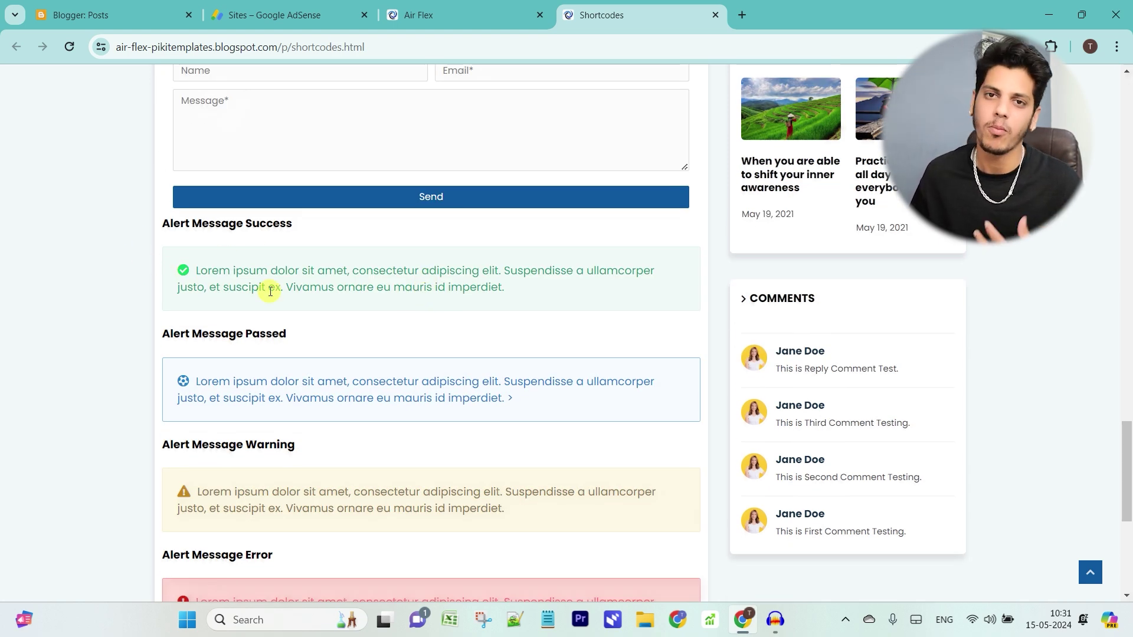
pyautogui.scroll(-2, 270, 290)
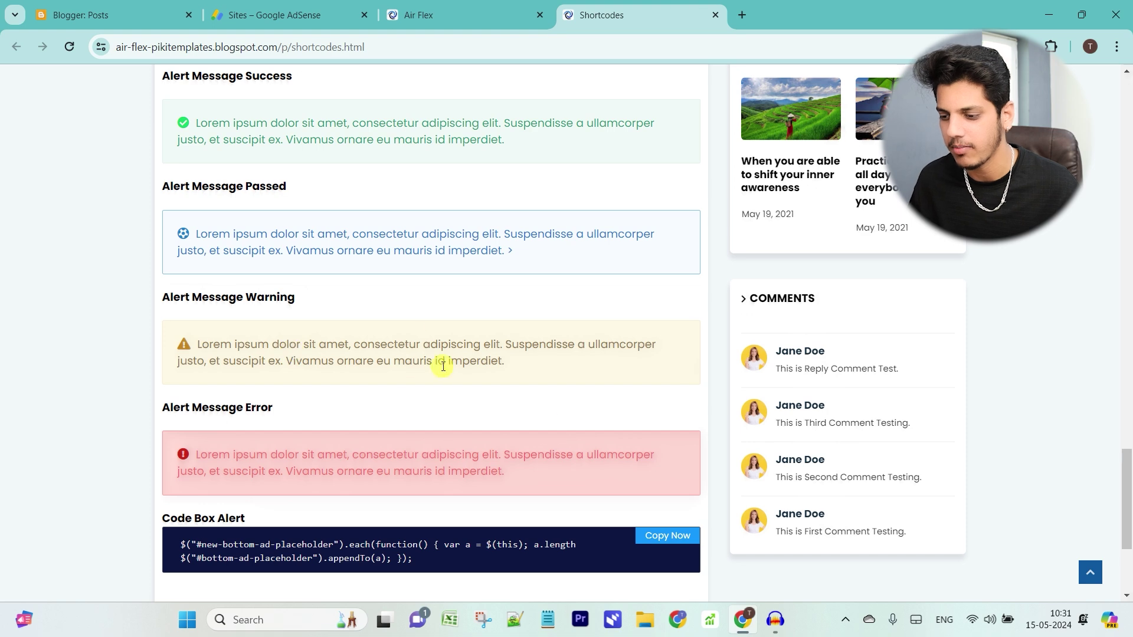
pyautogui.scroll(-1, 391, 359)
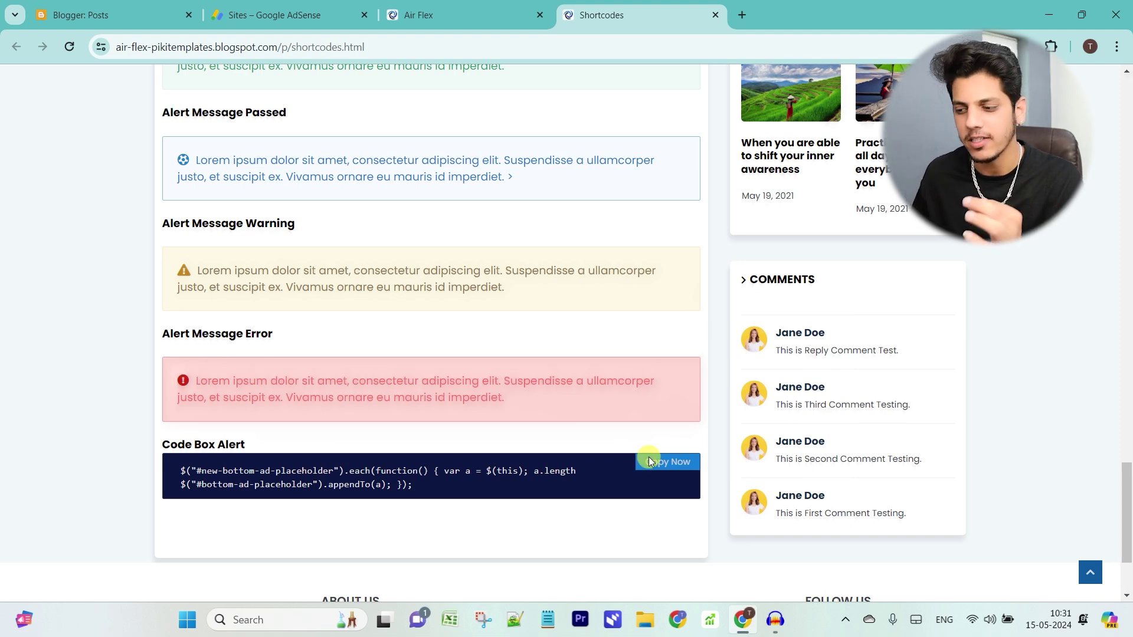
pyautogui.scroll(6, 647, 420)
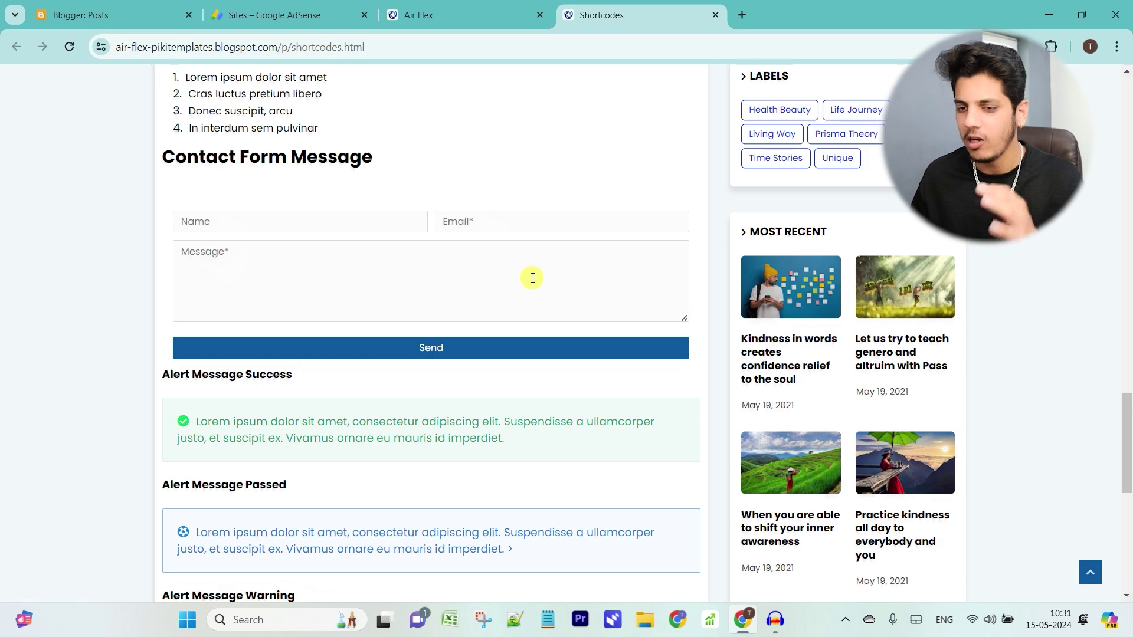
pyautogui.scroll(4, 527, 271)
pyautogui.scroll(15, 528, 271)
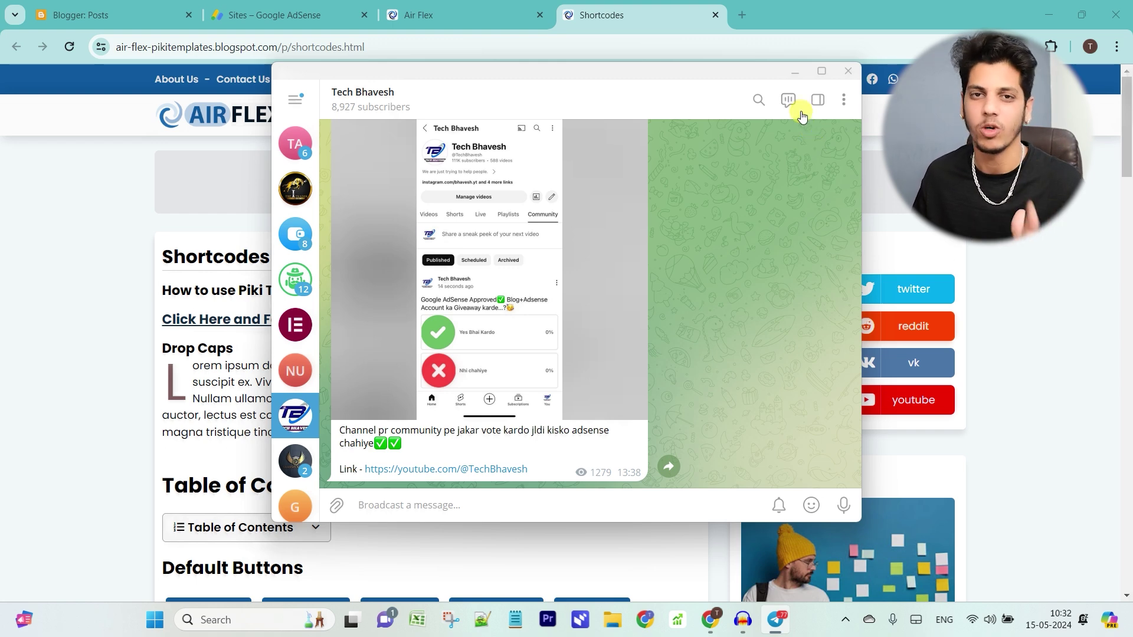
# Revisit the Air Flex template's home page and Shortcodes demo for comparison.
pyautogui.click(417, 15)
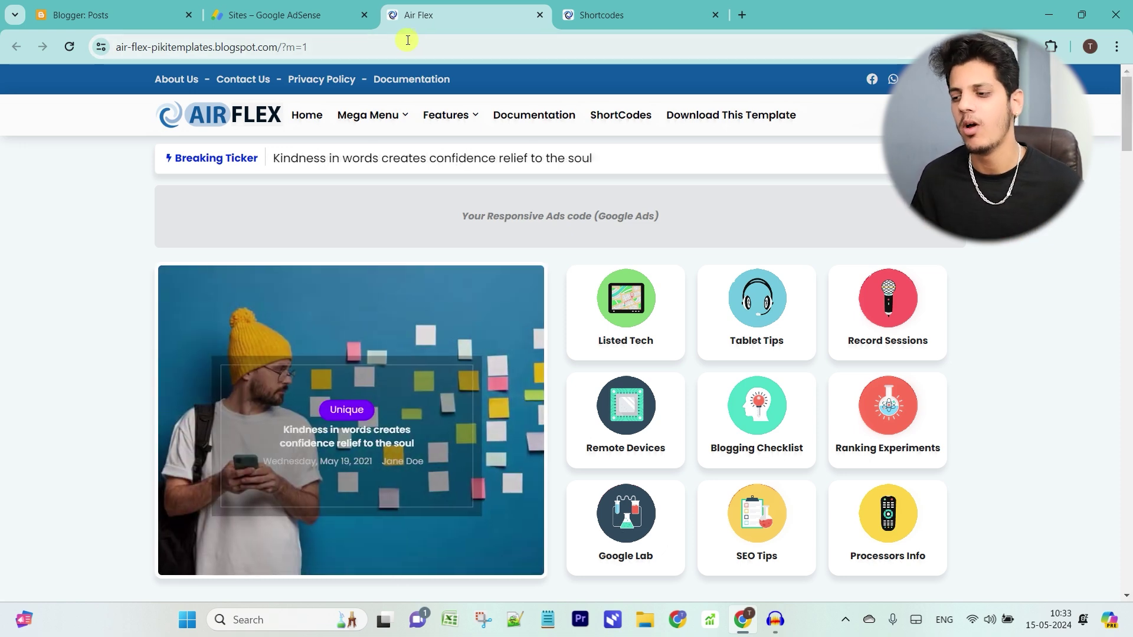
pyautogui.click(601, 15)
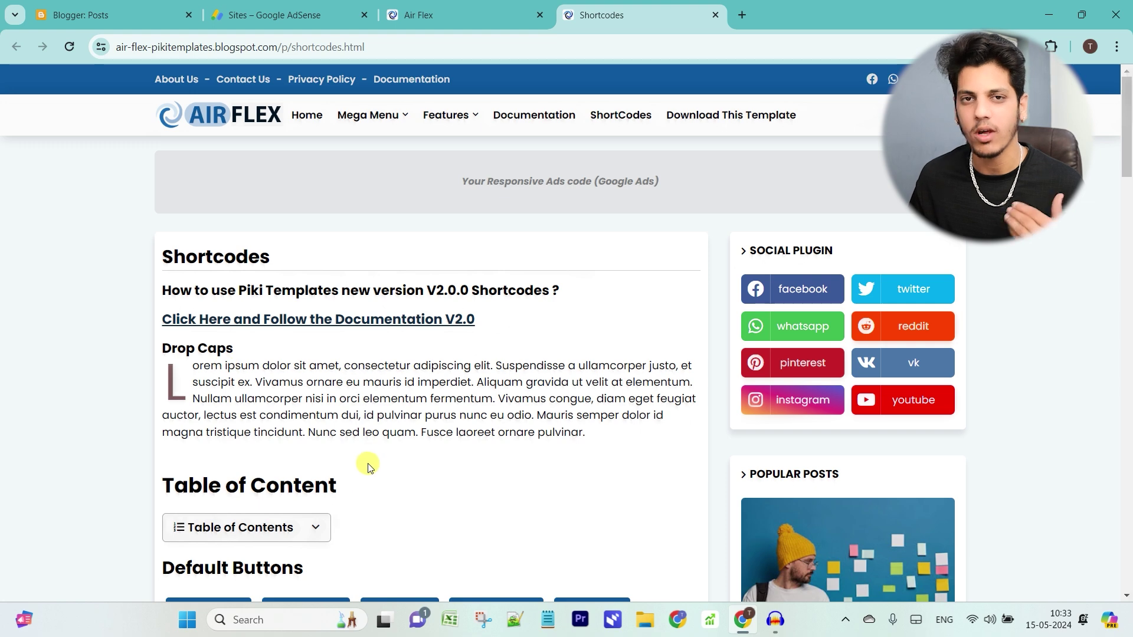
pyautogui.click(422, 8)
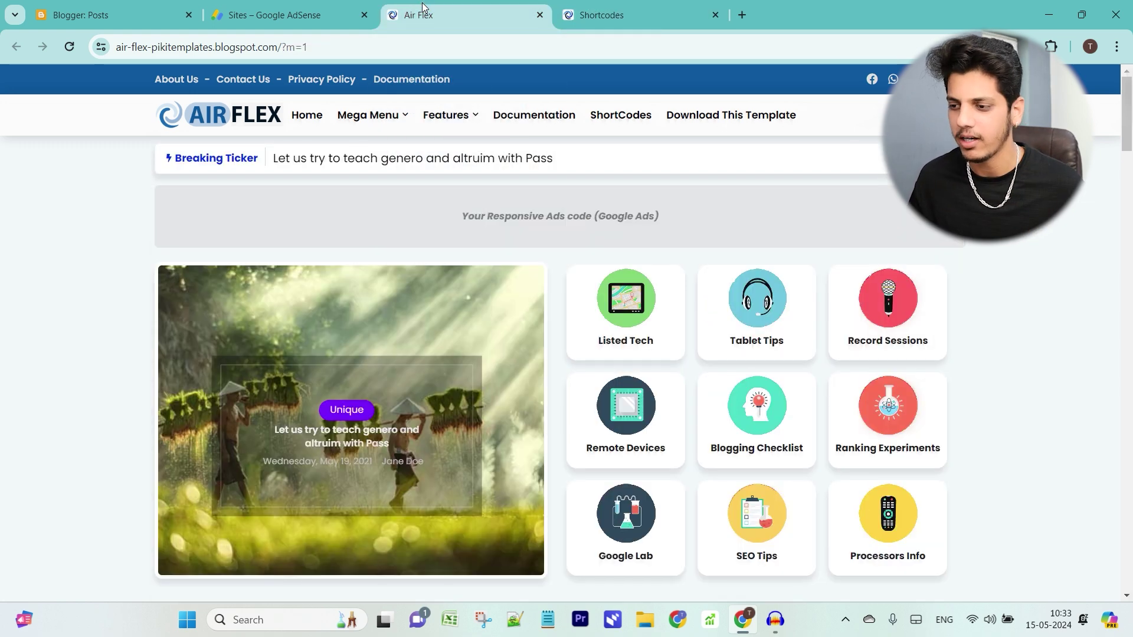
# Switch to Blogger and look through the Stocksking.online blog's list of posts.
pyautogui.click(76, 7)
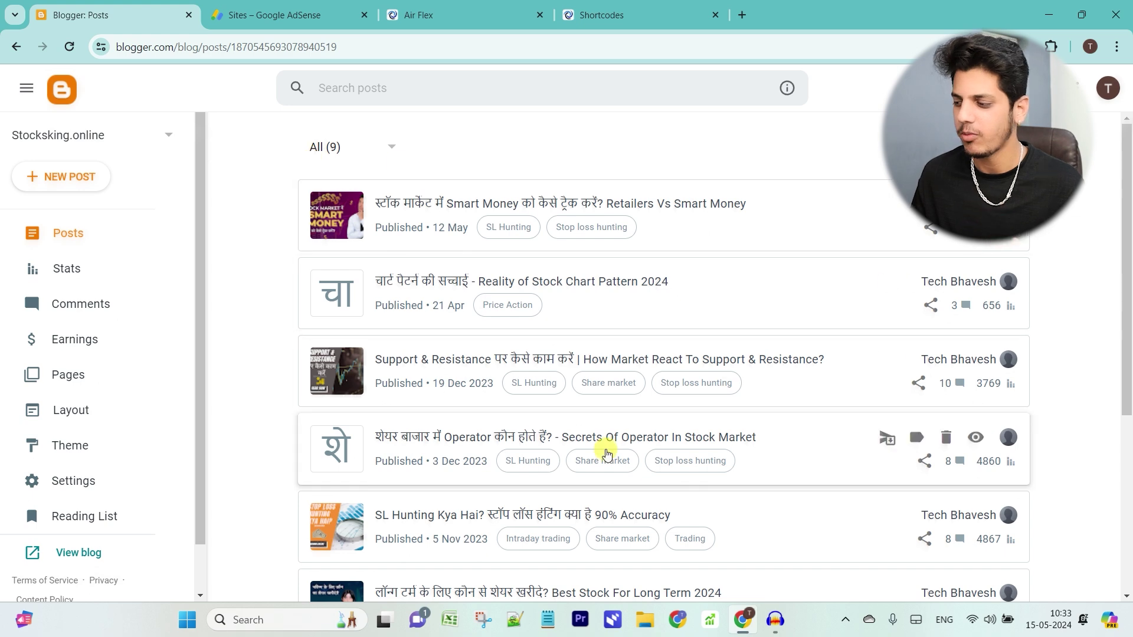
pyautogui.scroll(-4, 549, 242)
pyautogui.scroll(4, 549, 242)
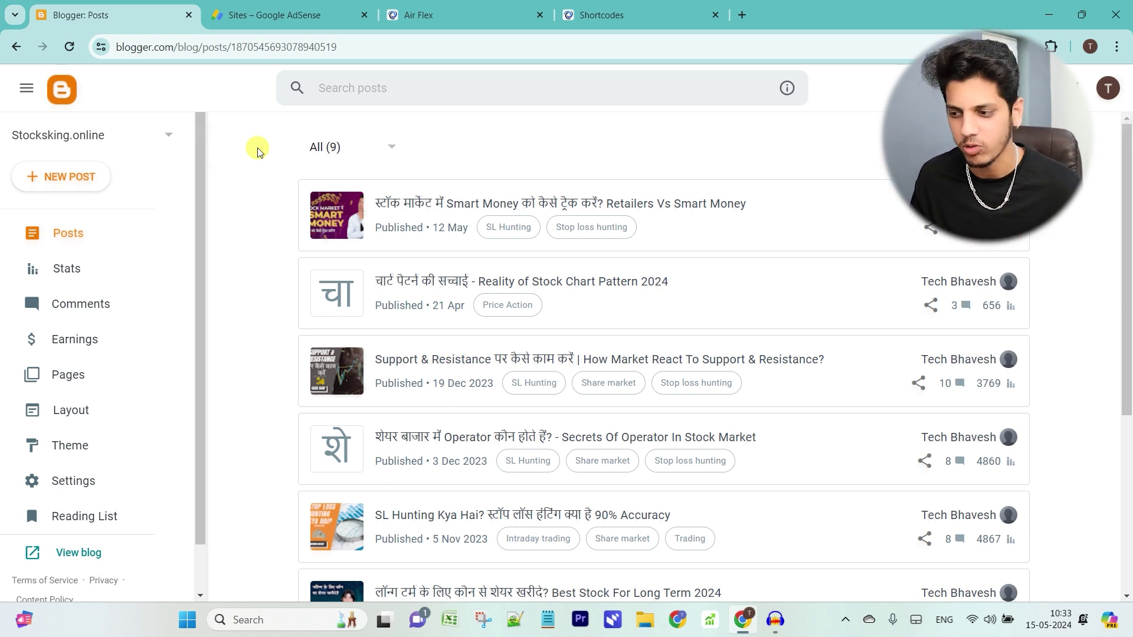
# Check the sites' approval status in Google AdSense against the Blogger posts list, and reload the AdSense Sites page.
pyautogui.hotkey('ctrl', 'Tab')
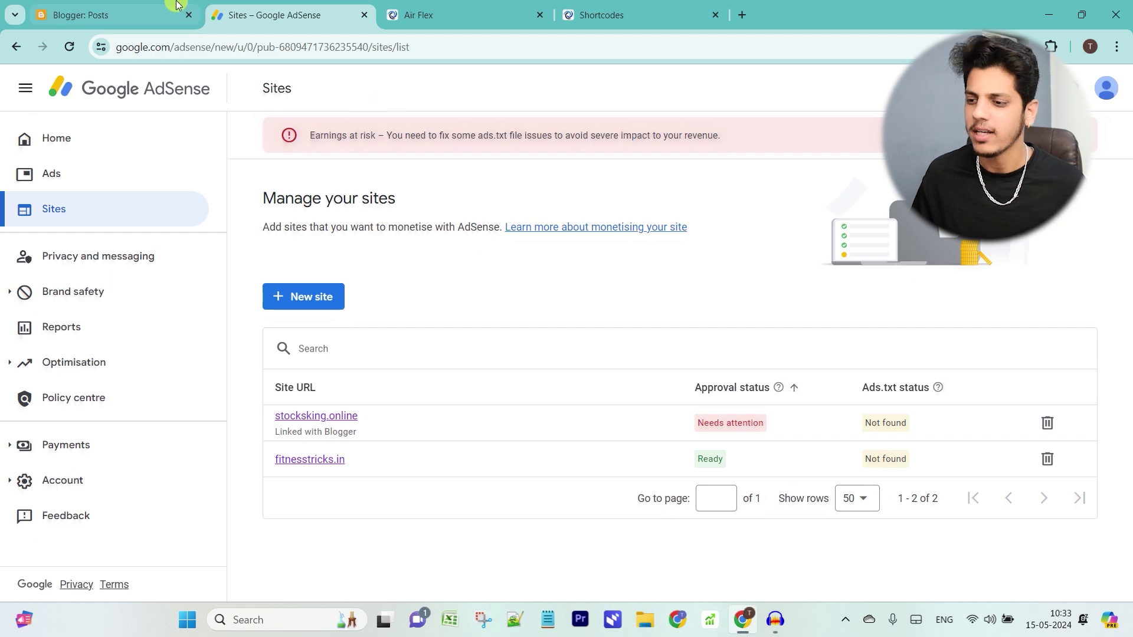
pyautogui.click(146, 4)
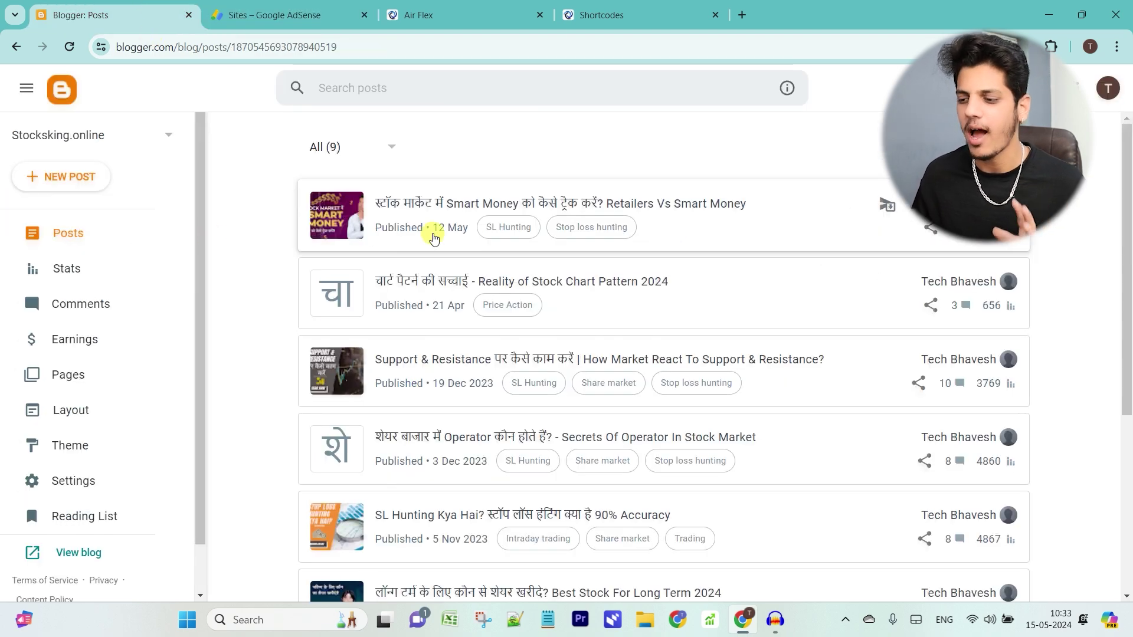
pyautogui.click(282, 6)
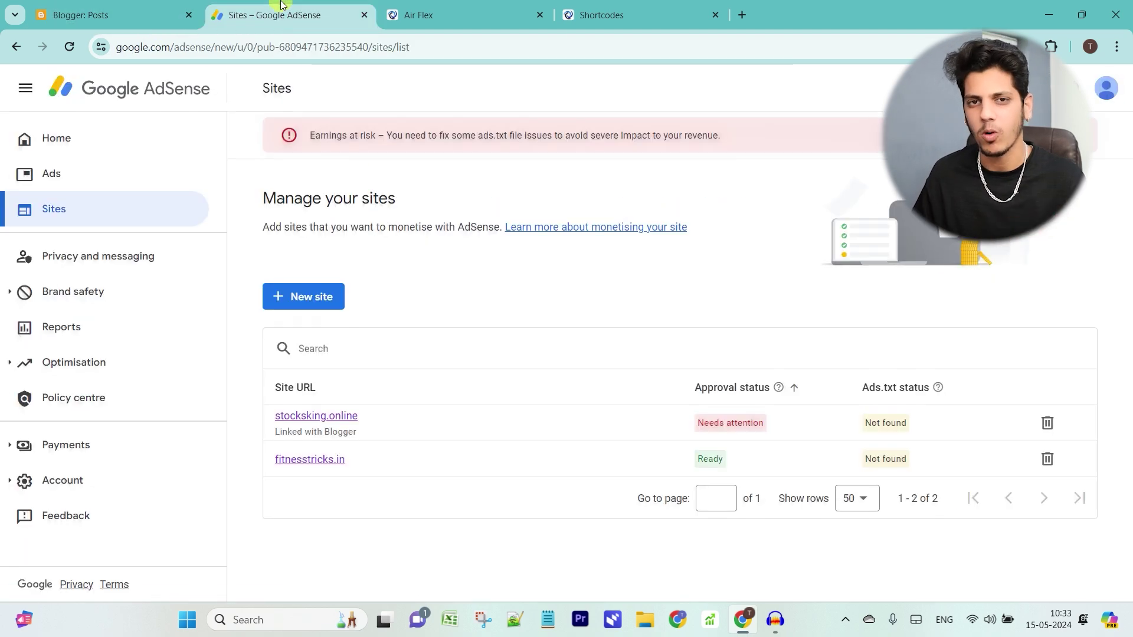
pyautogui.click(147, 7)
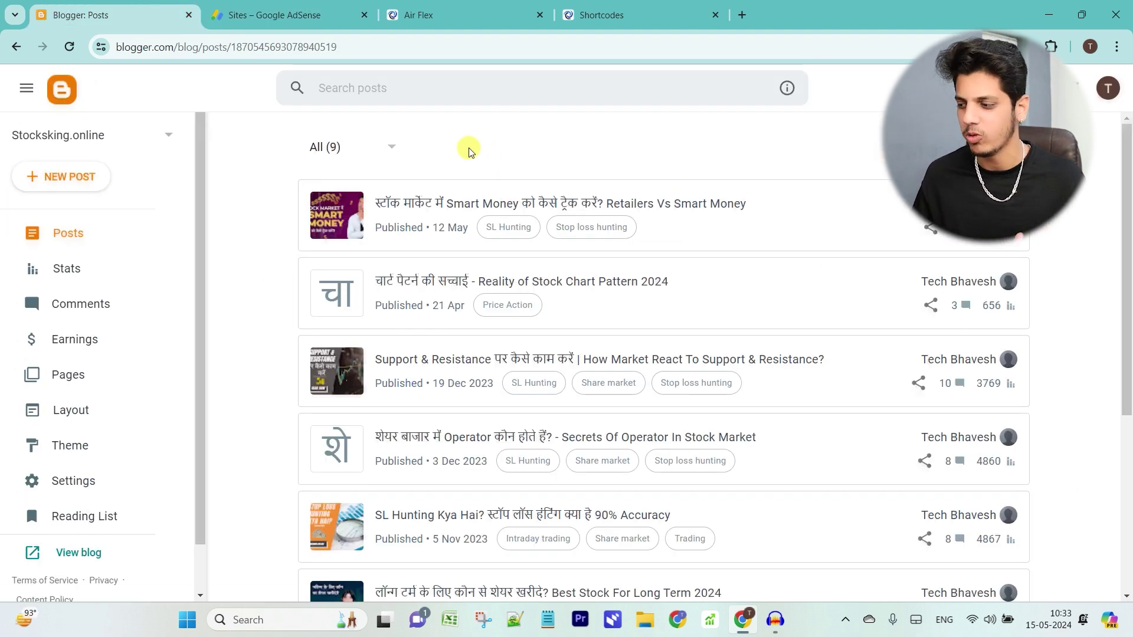
pyautogui.click(299, 14)
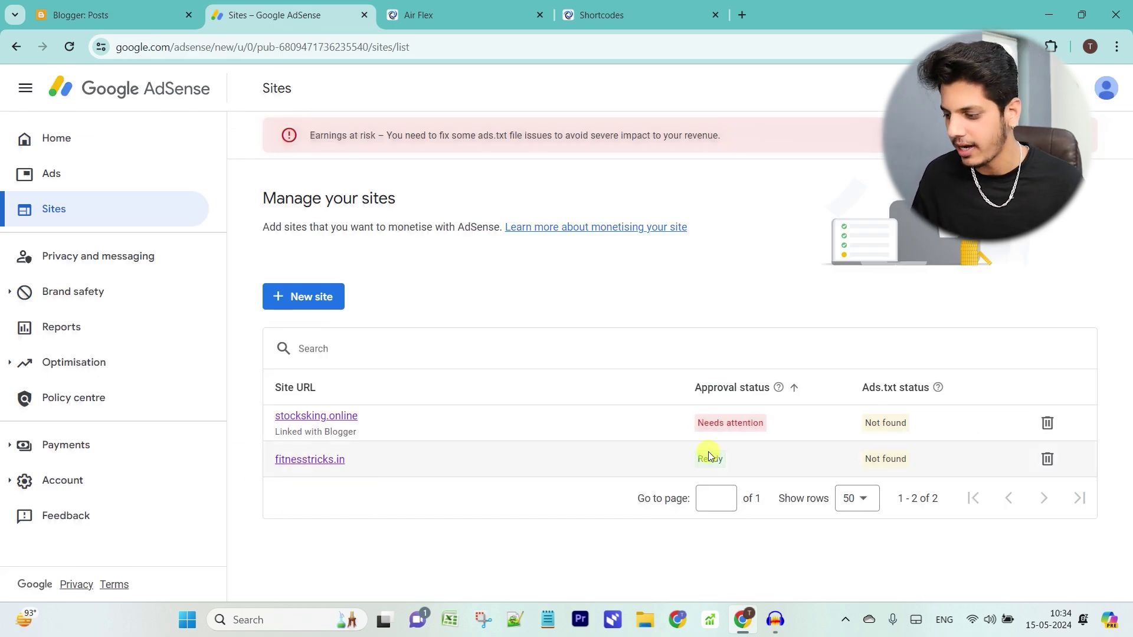
pyautogui.click(69, 47)
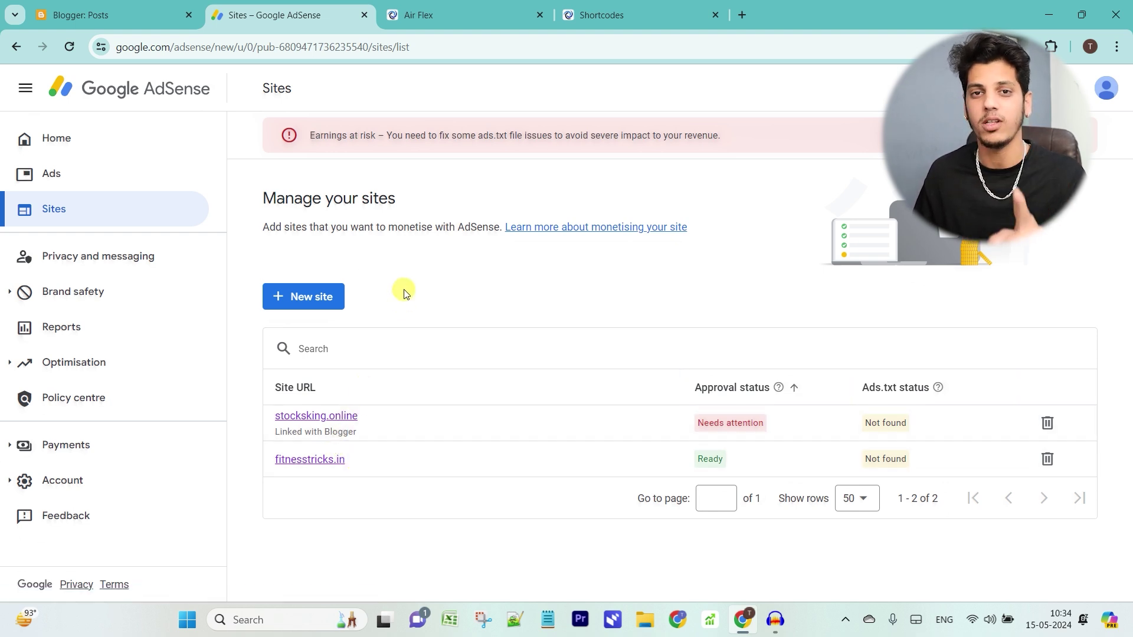
# Restore the Stocksking.online blog's theme in Blogger by uploading Air Flex.xml from the Downloads folder.
pyautogui.hotkey('ctrl', 'shift', 'Tab')
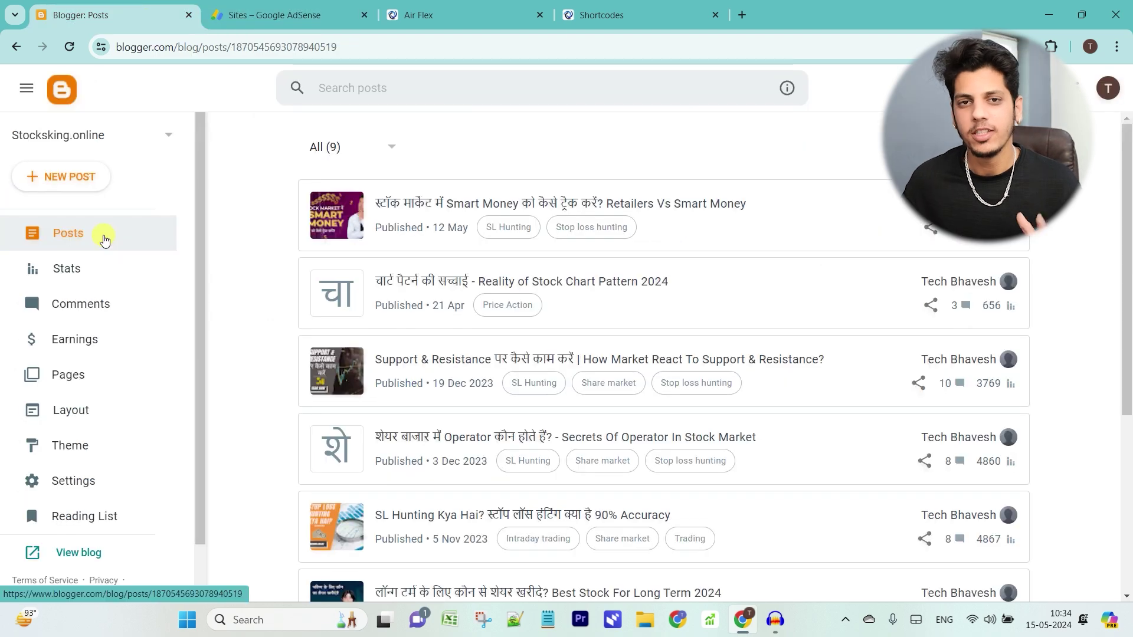
pyautogui.click(25, 453)
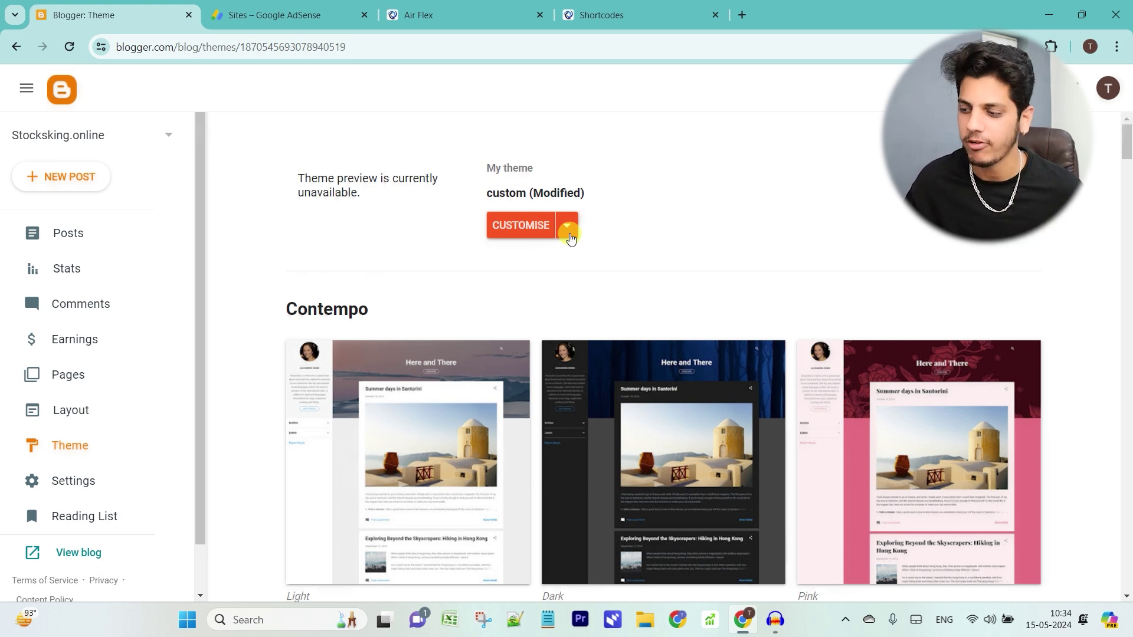
pyautogui.click(568, 232)
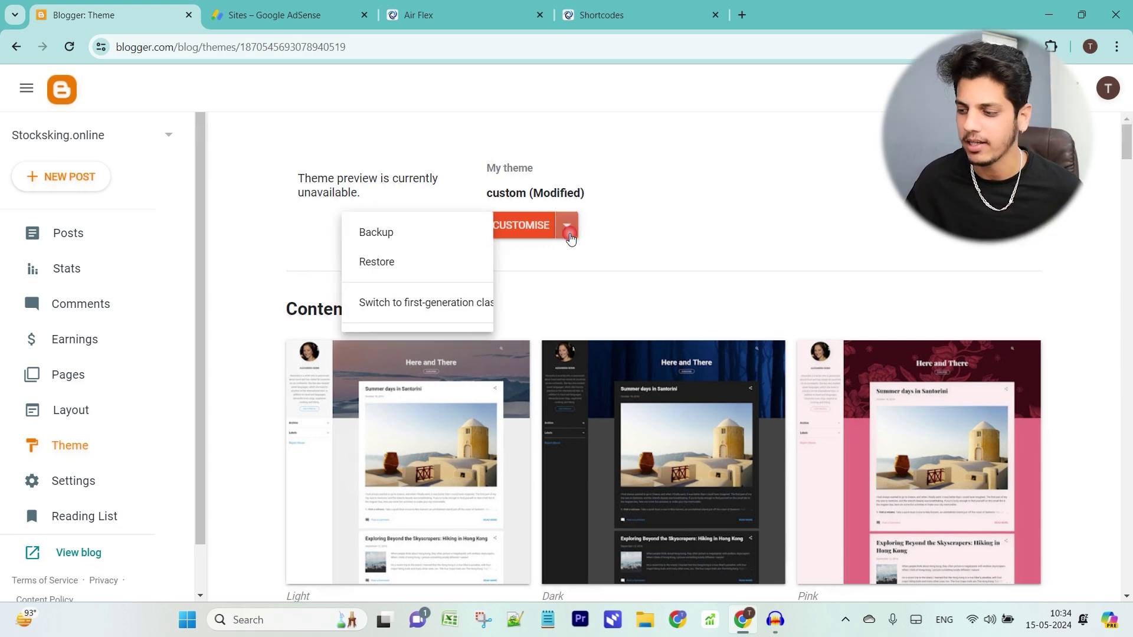
pyautogui.click(416, 268)
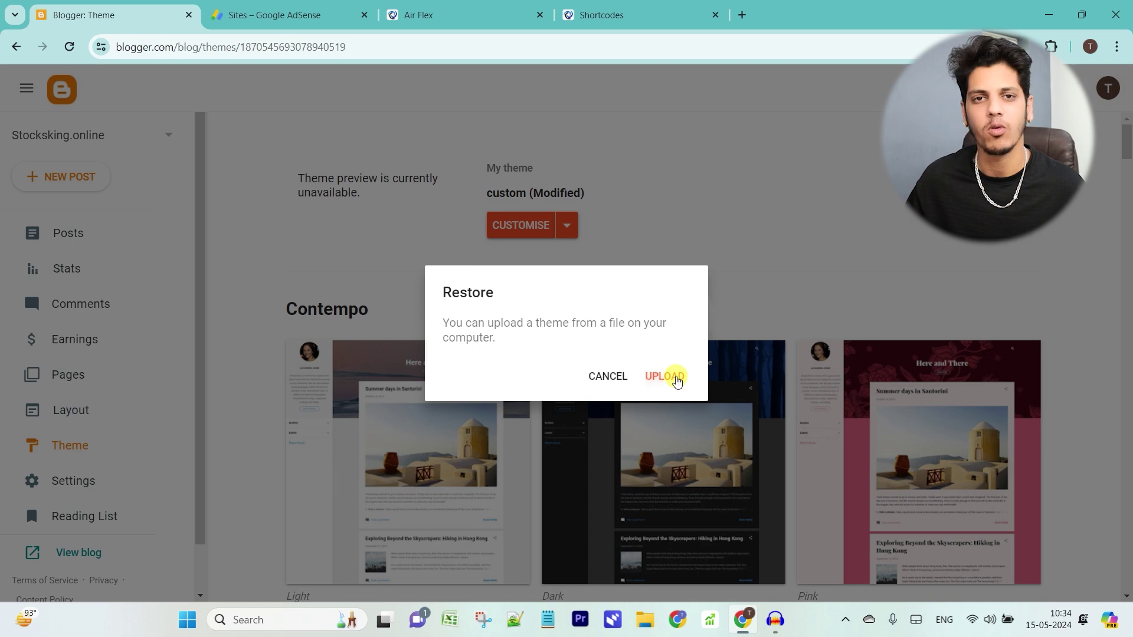
pyautogui.click(676, 380)
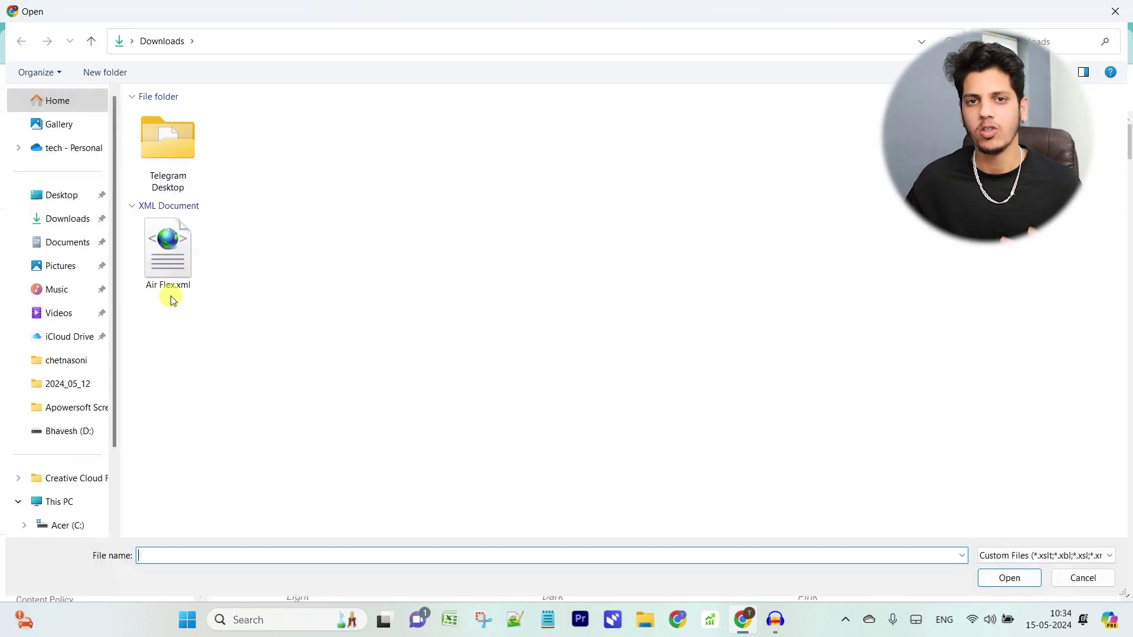
pyautogui.click(177, 270)
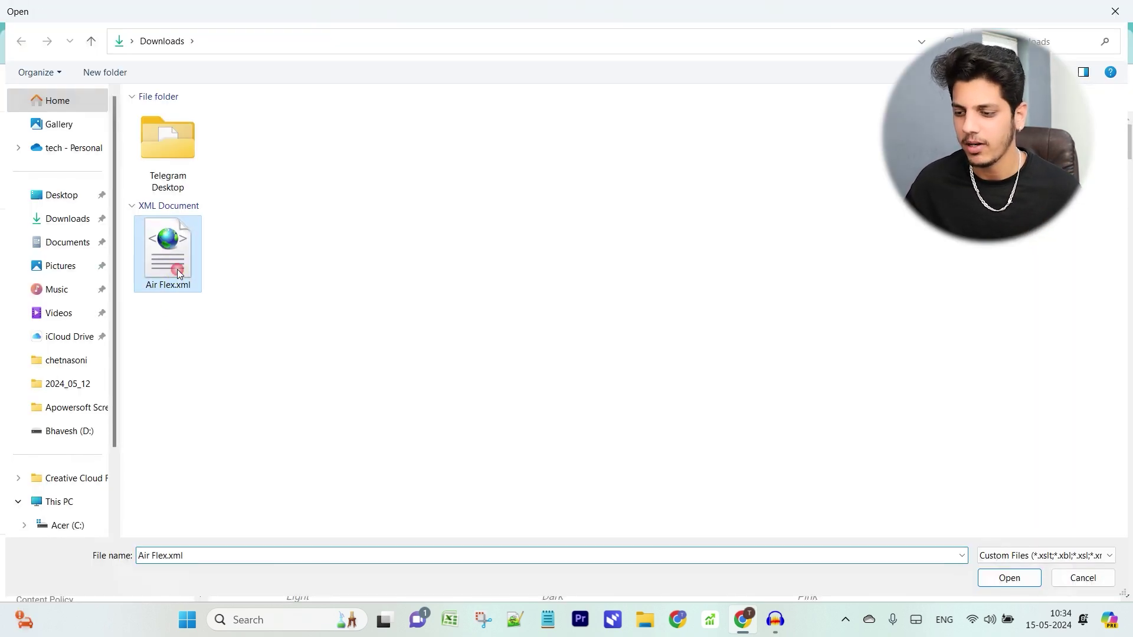
pyautogui.doubleClick(177, 270)
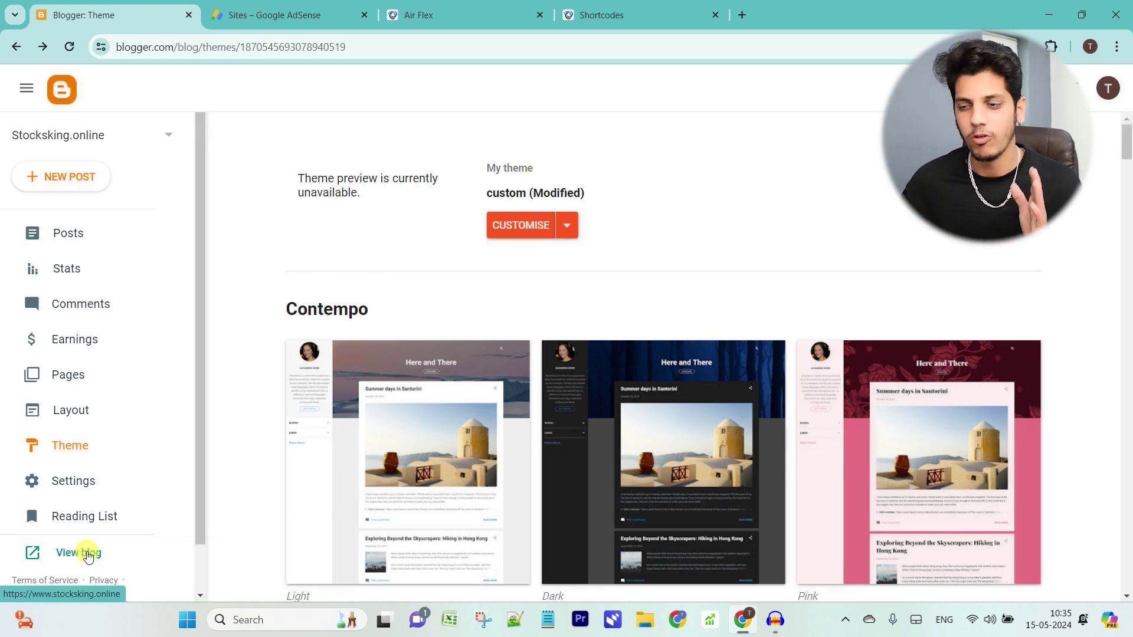
# View the live Stocksking.online blog and examine its home page sections under the uploaded theme.
pyautogui.click(83, 551)
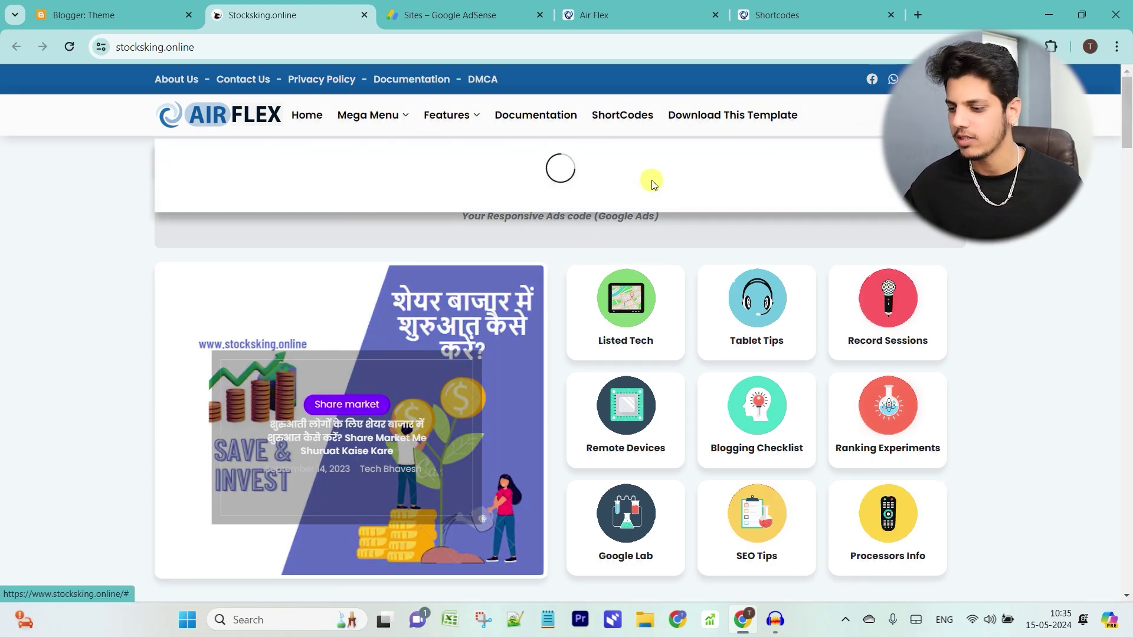
pyautogui.scroll(-10, 651, 181)
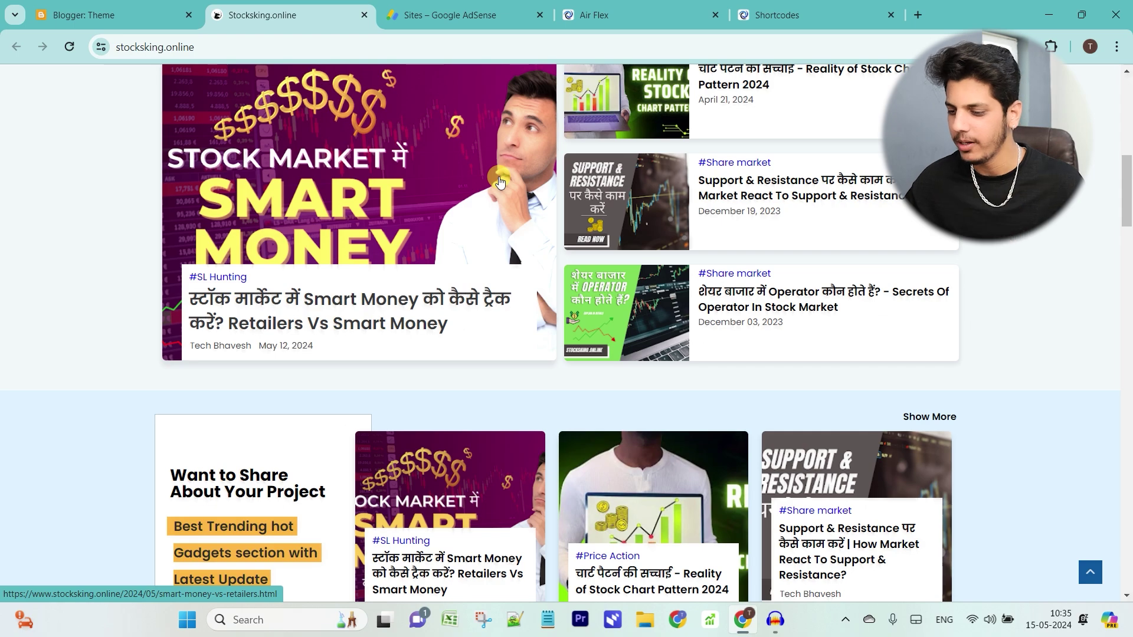
pyautogui.scroll(-6, 499, 181)
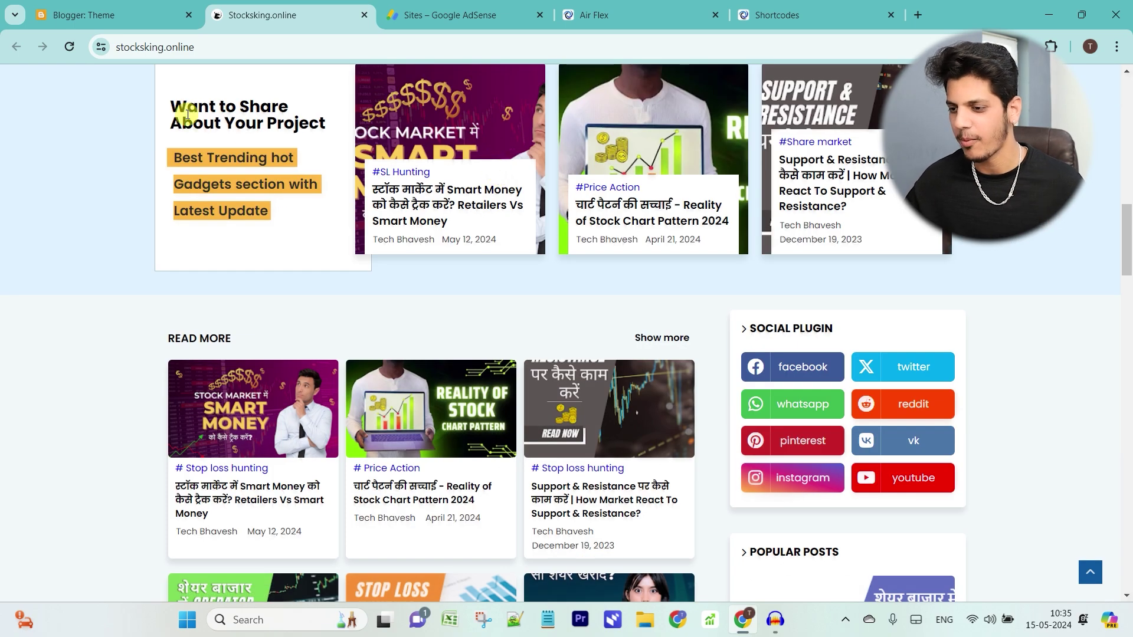
pyautogui.scroll(-9, 501, 185)
pyautogui.scroll(-15, 519, 248)
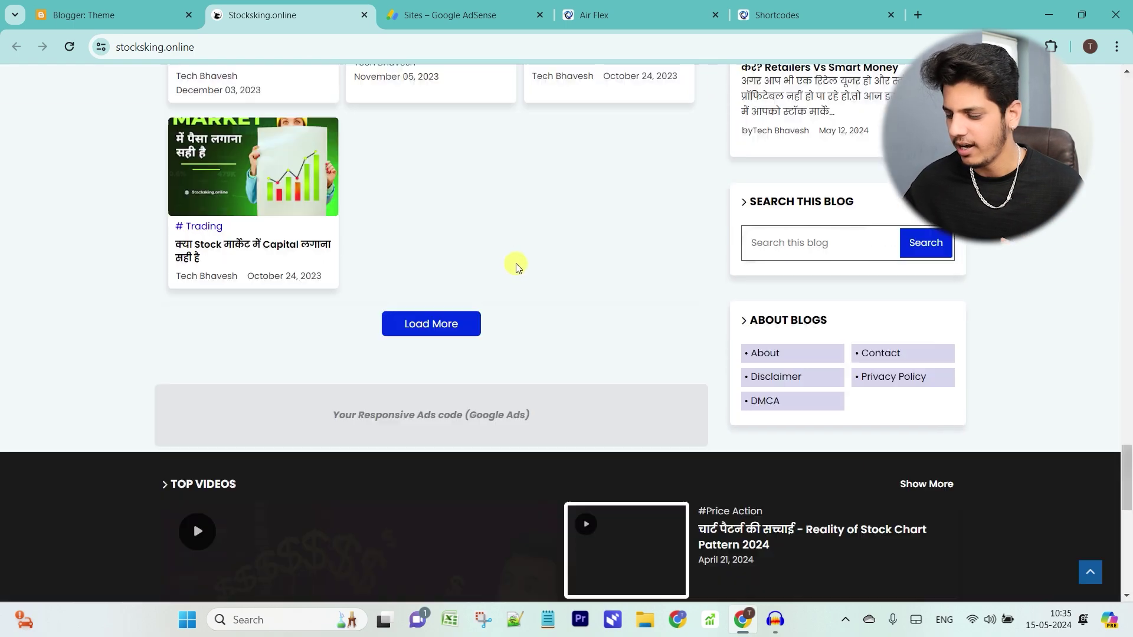
# Open the Stocksking.online blog's Layout page in Blogger and compare it with the header area of the live home page.
pyautogui.scroll(8, 513, 263)
pyautogui.scroll(20, 539, 277)
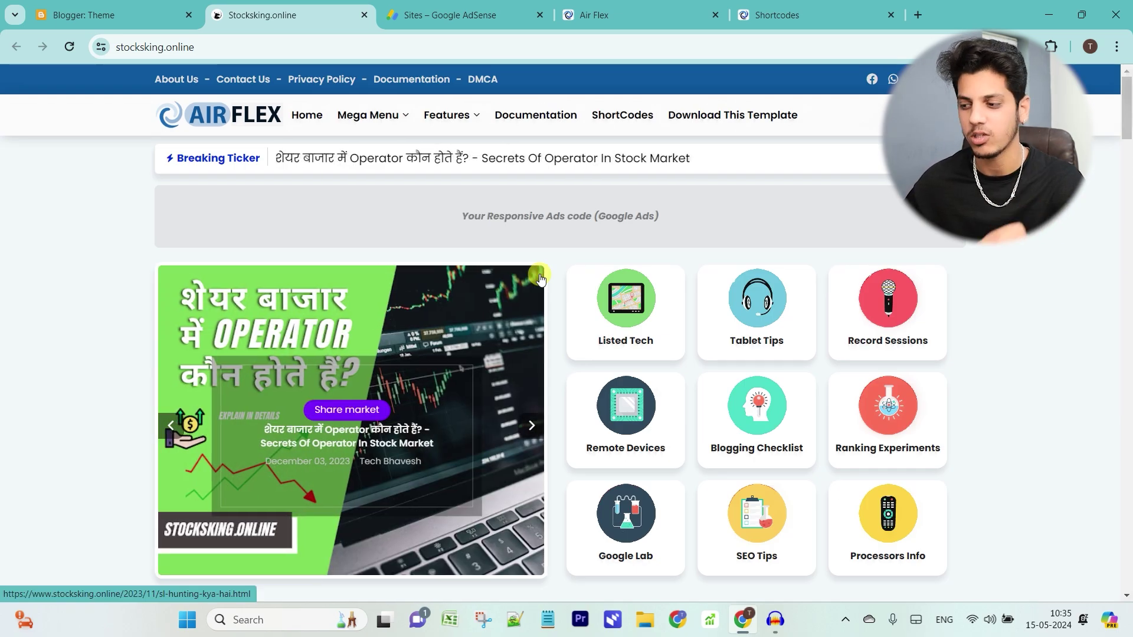
pyautogui.click(112, 15)
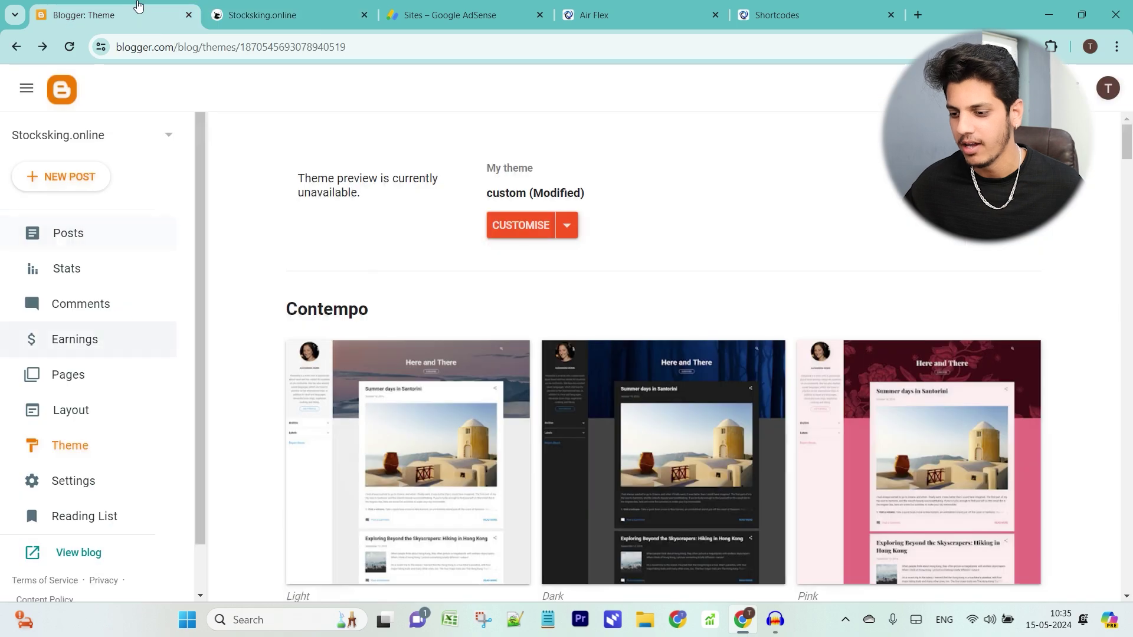
pyautogui.click(78, 413)
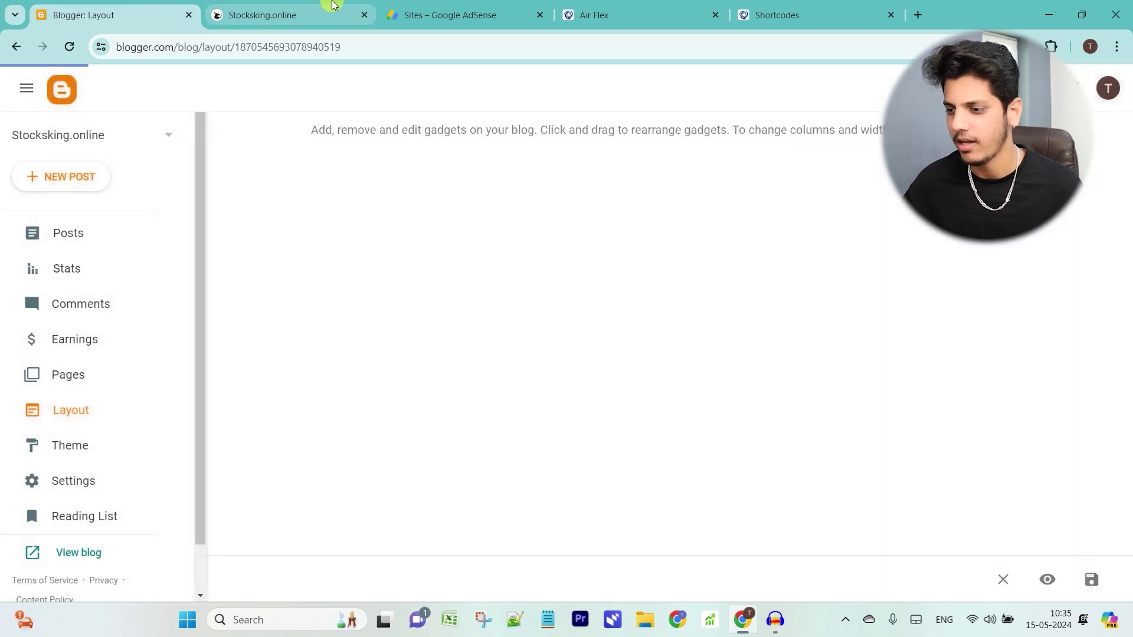
pyautogui.click(333, 7)
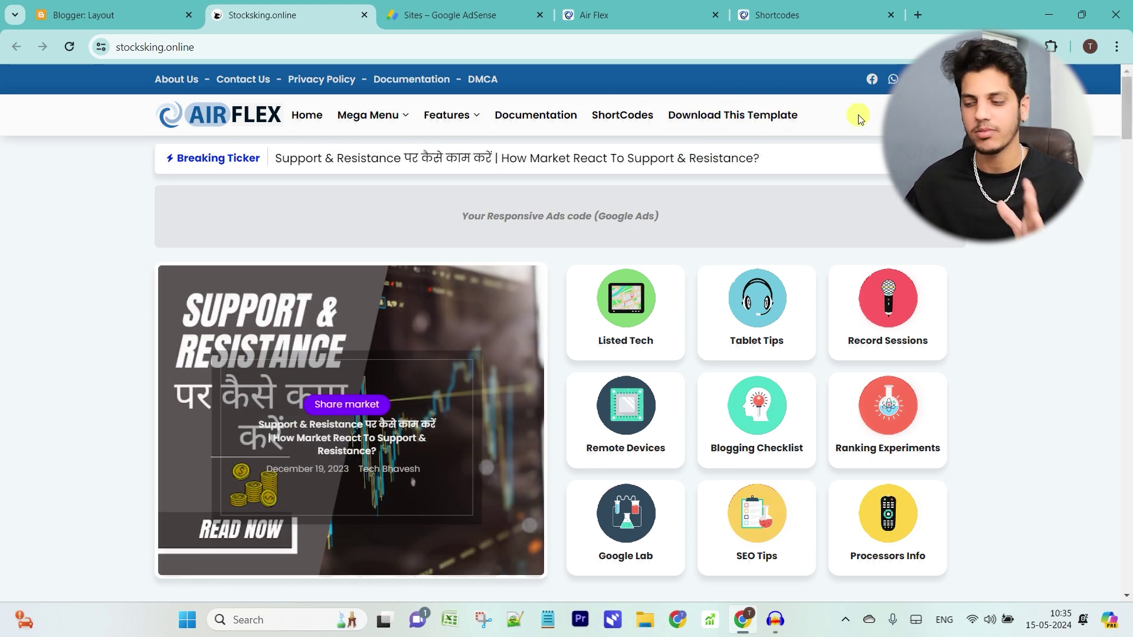
# Edit the Top Menu link list, removing the Documentation item and adding a new item named Disclaimer.
pyautogui.click(158, 4)
pyautogui.scroll(-3, 420, 238)
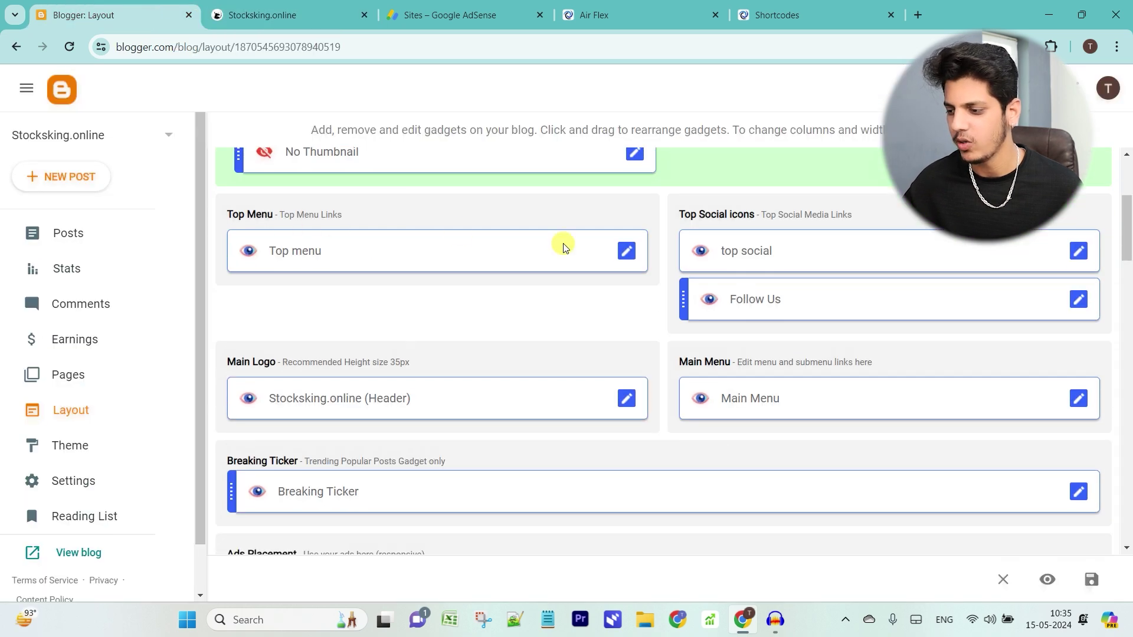
pyautogui.click(627, 251)
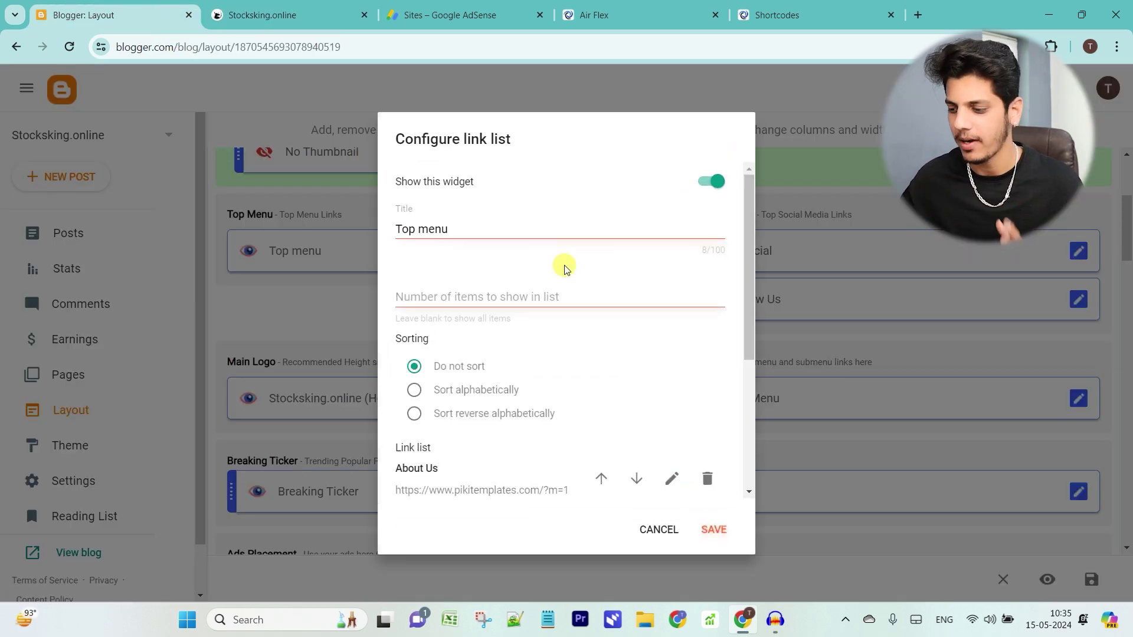
pyautogui.scroll(-3, 539, 253)
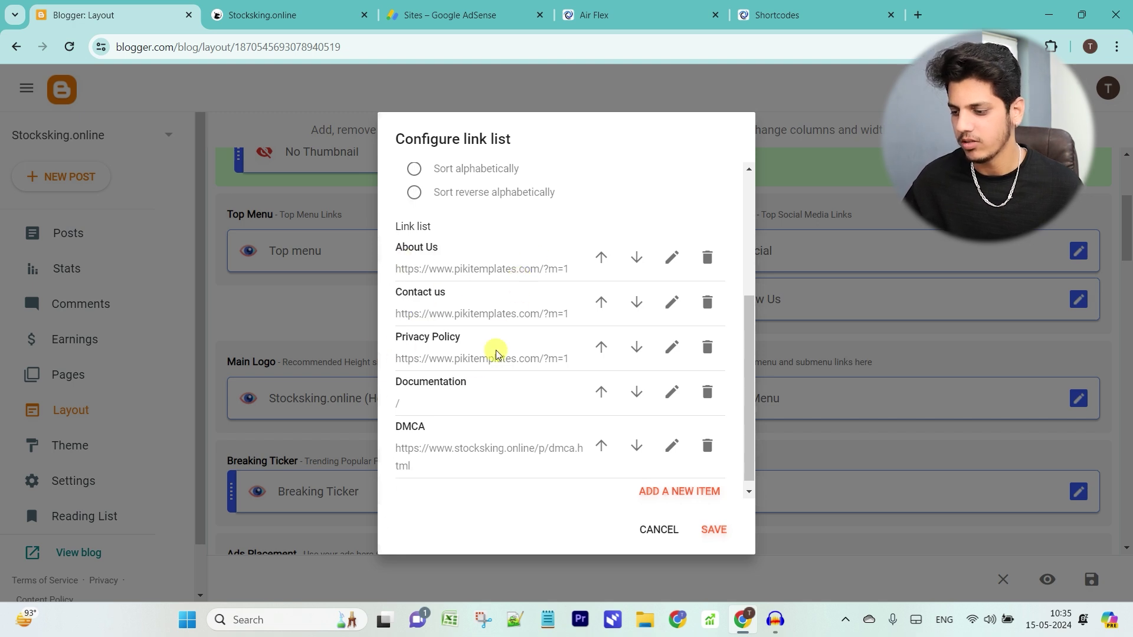
pyautogui.scroll(-1, 570, 448)
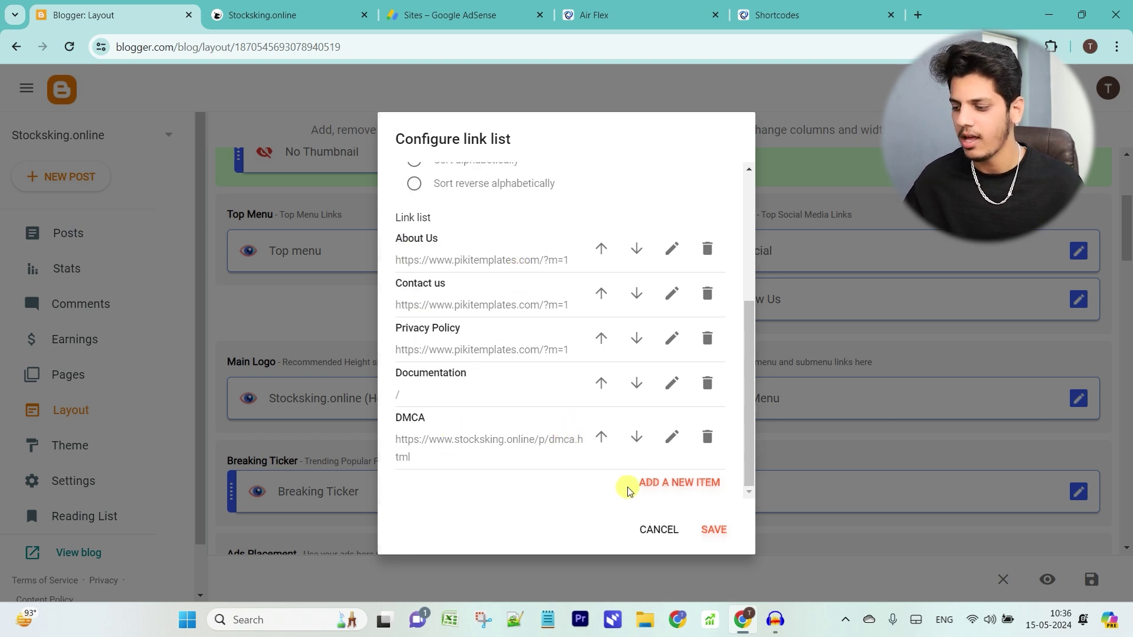
pyautogui.click(646, 481)
pyautogui.scroll(-3, 501, 438)
pyautogui.click(479, 292)
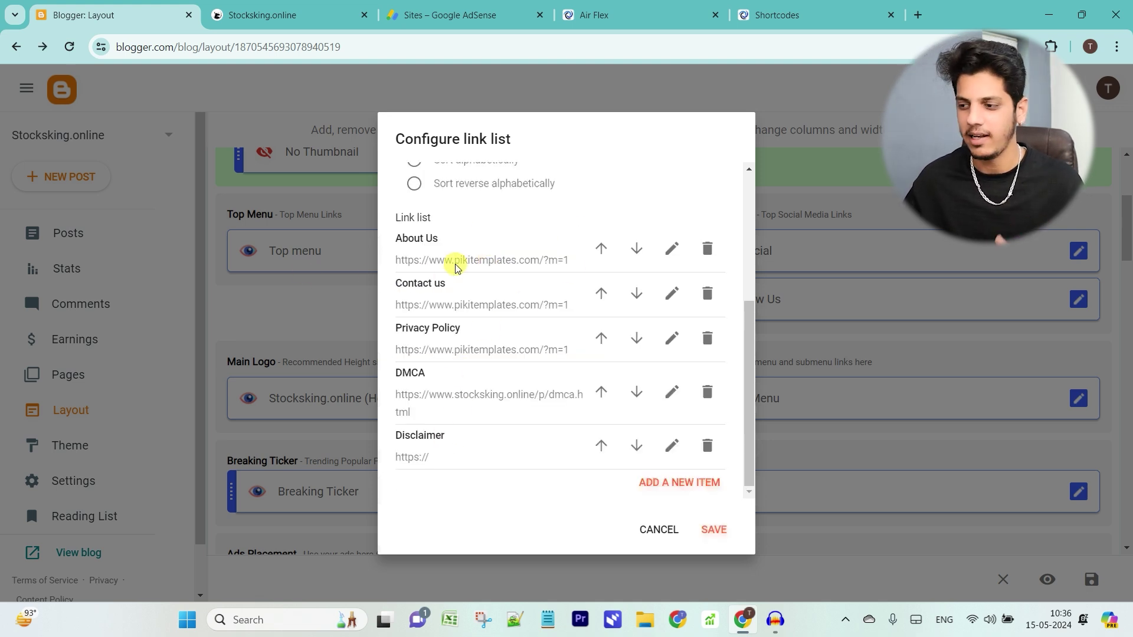
pyautogui.click(917, 15)
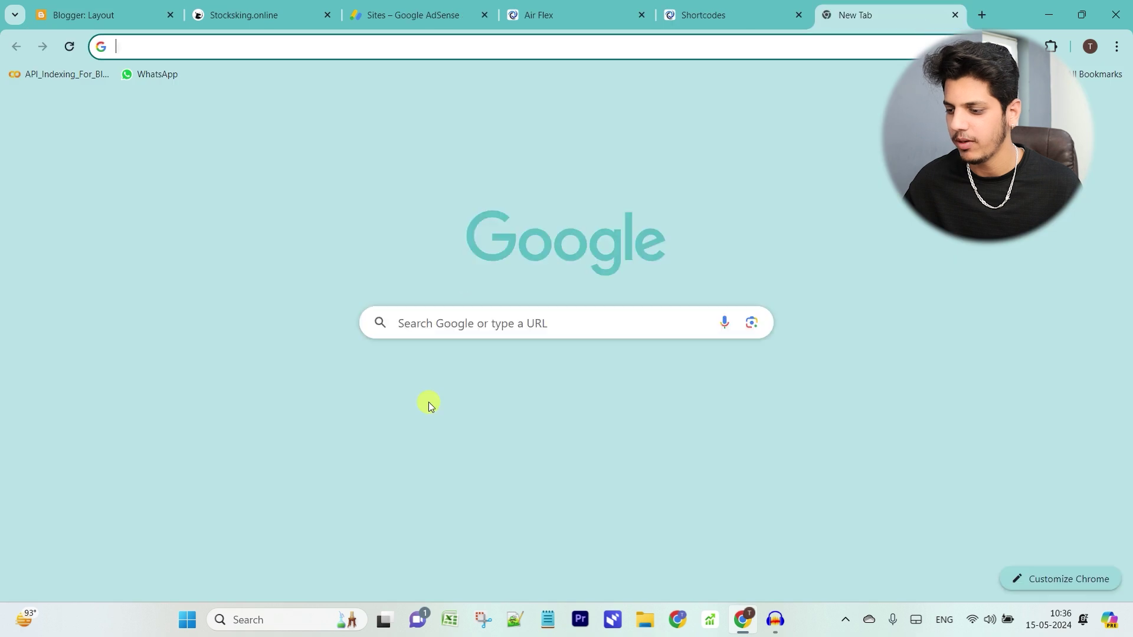
pyautogui.click(401, 382)
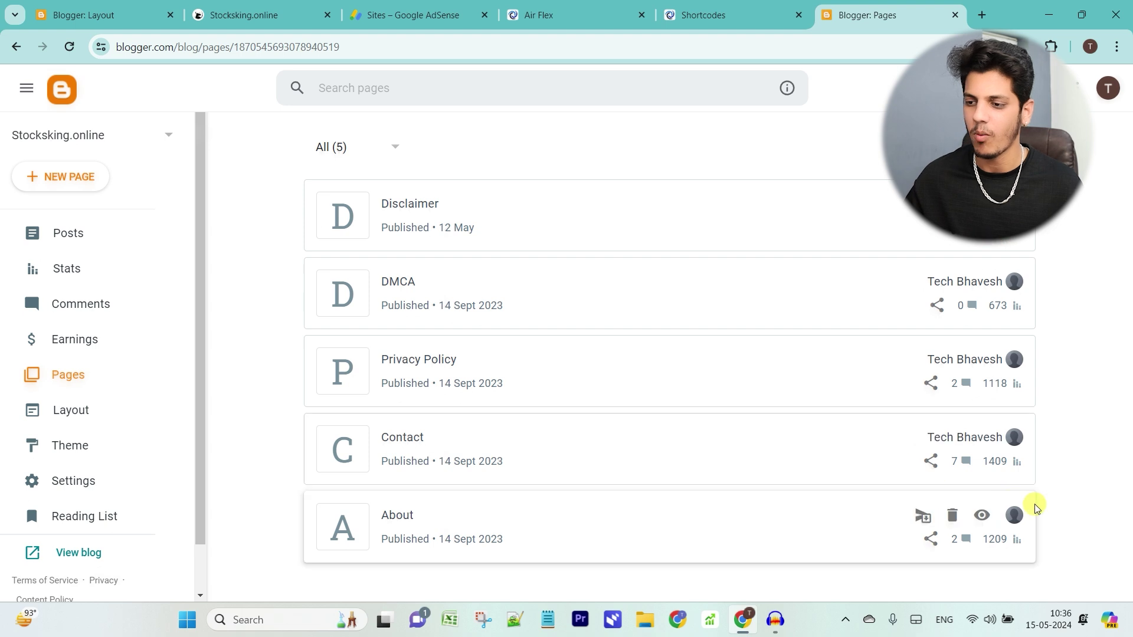
pyautogui.click(88, 15)
pyautogui.click(673, 248)
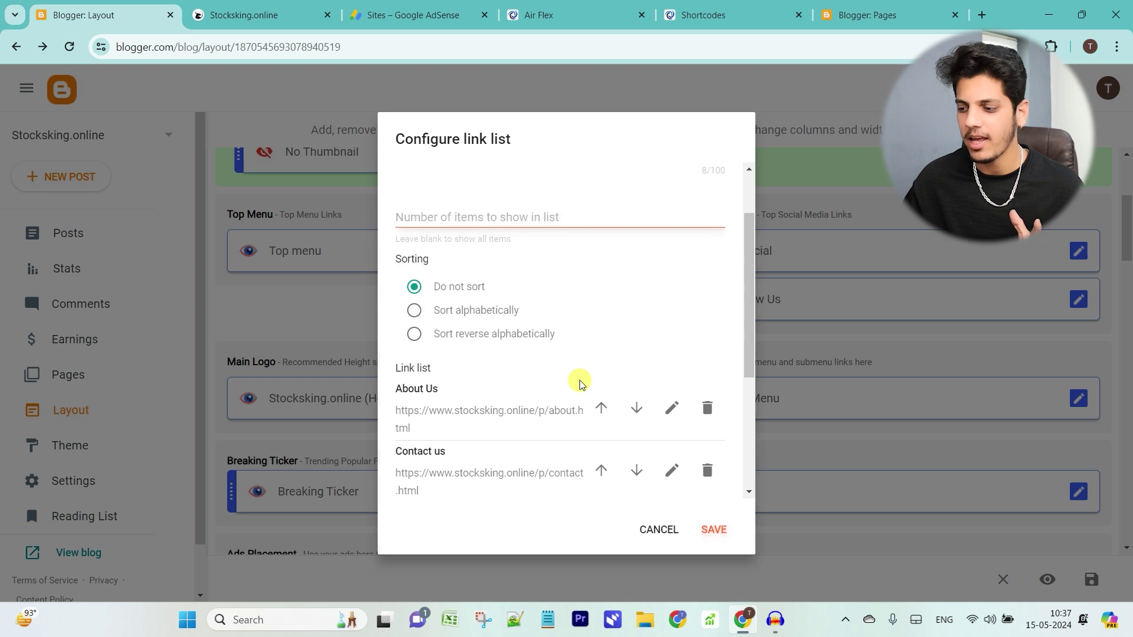
pyautogui.click(715, 530)
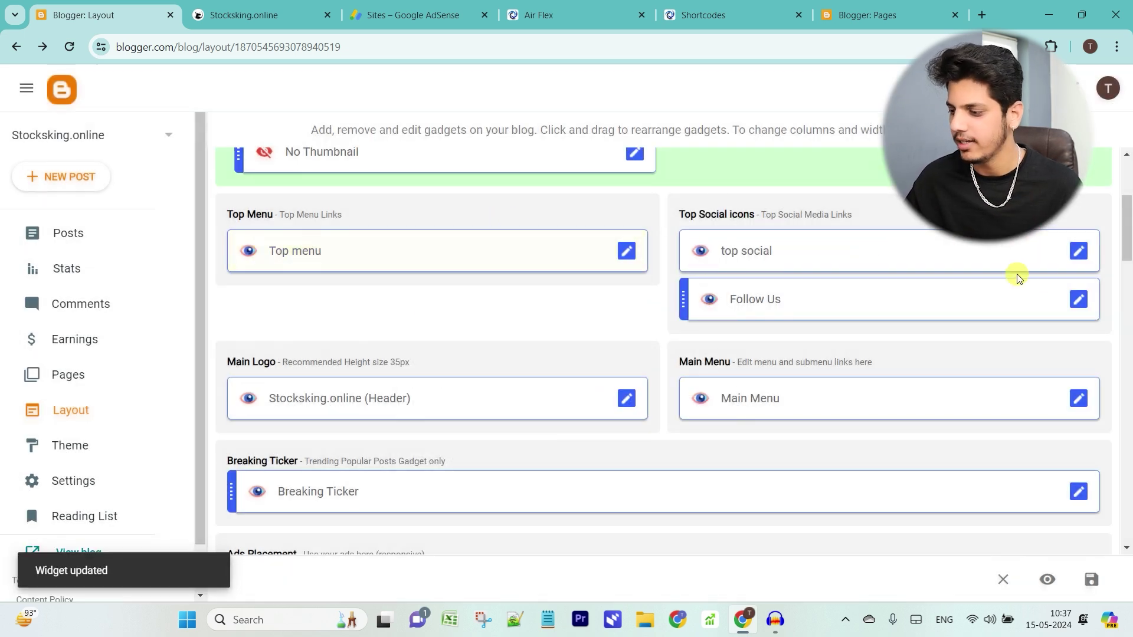
# Try to delete the whatsapp item from the top social link list.
pyautogui.click(1077, 250)
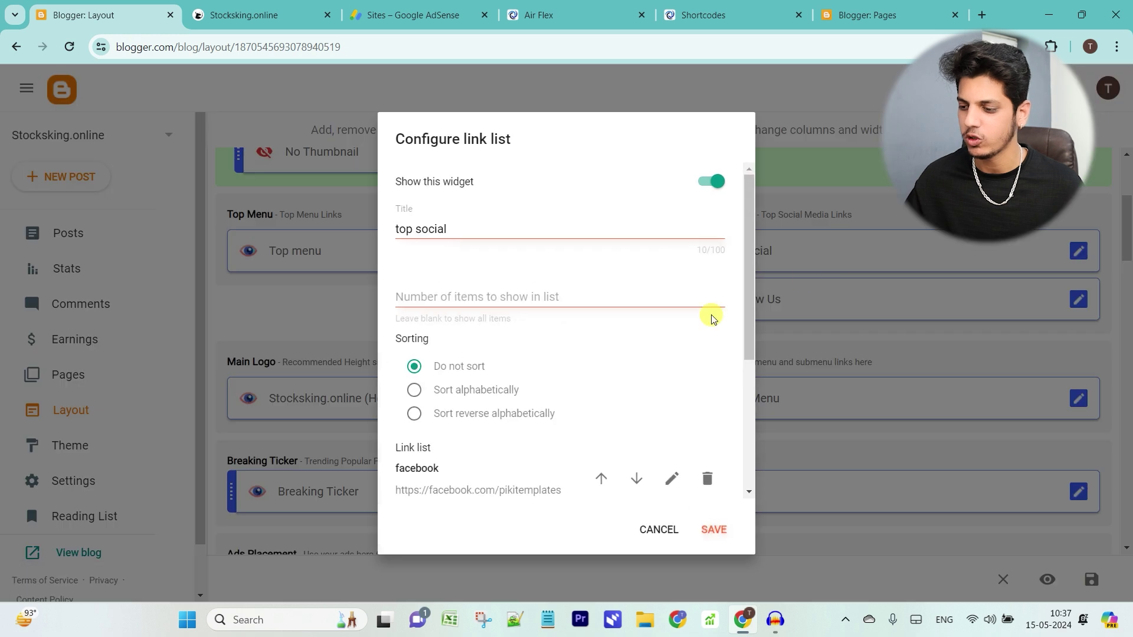
pyautogui.scroll(-3, 553, 367)
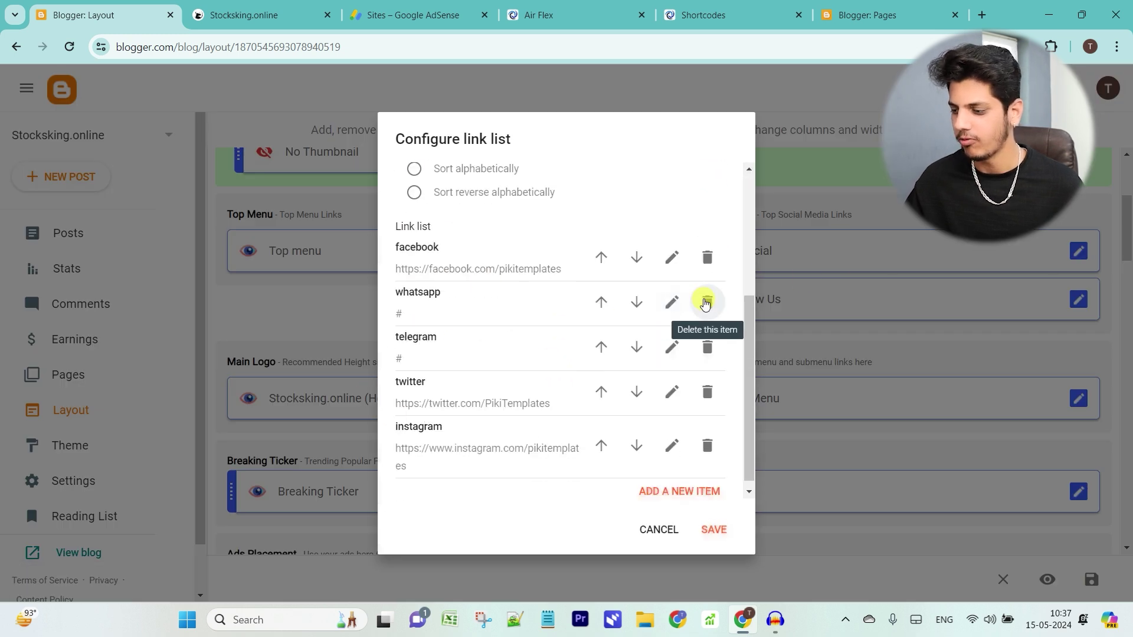
pyautogui.click(707, 302)
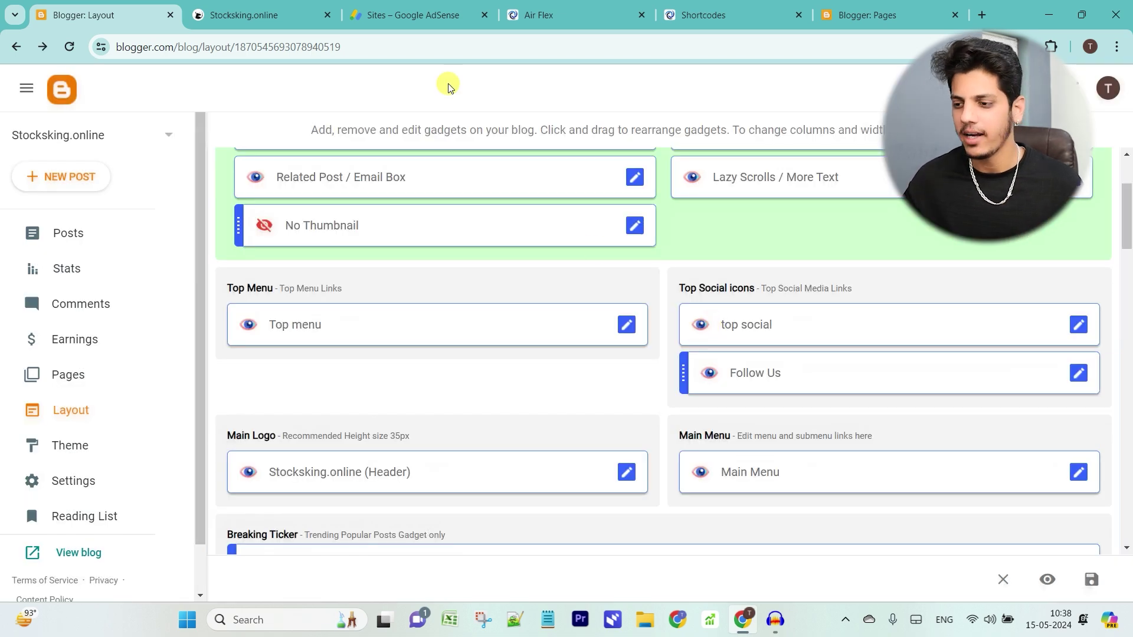
# Reload the live Stocksking.online blog and check the top menu links.
pyautogui.click(245, 15)
pyautogui.click(68, 47)
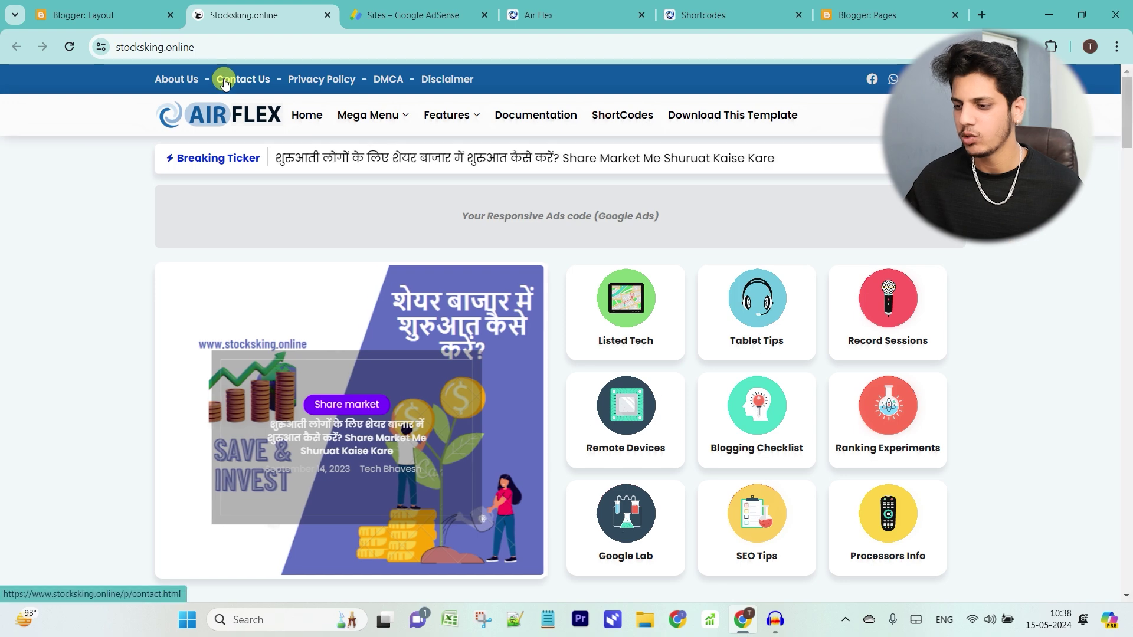
pyautogui.moveTo(407, 134)
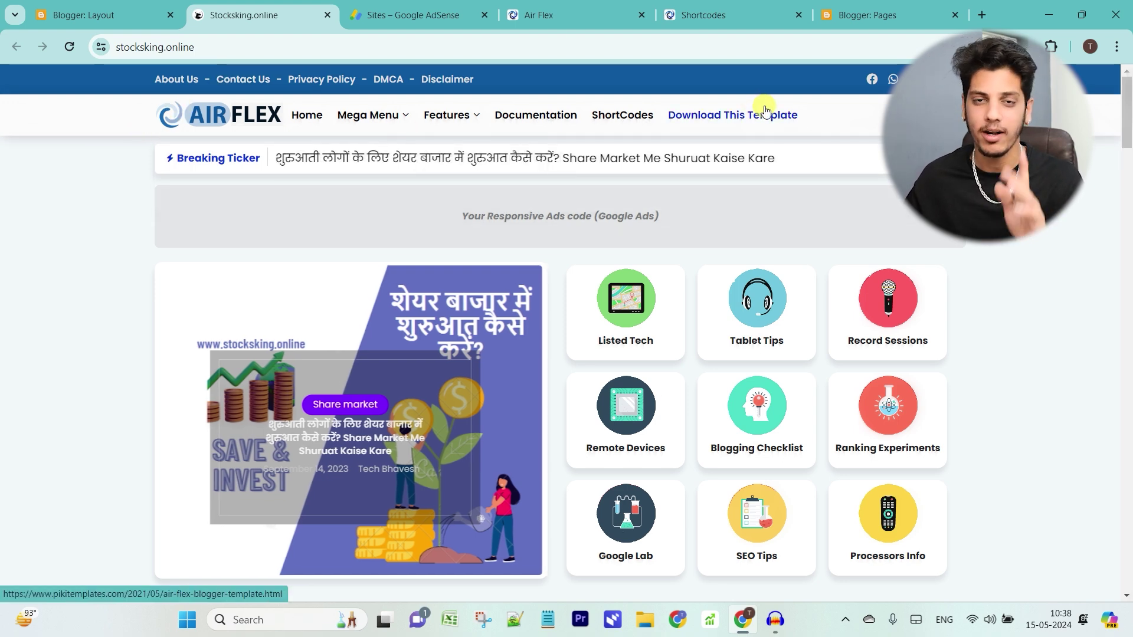
# Replace the Main Logo image in the blog's layout with Leve (1).png uploaded from the computer, and save the header.
pyautogui.click(101, 7)
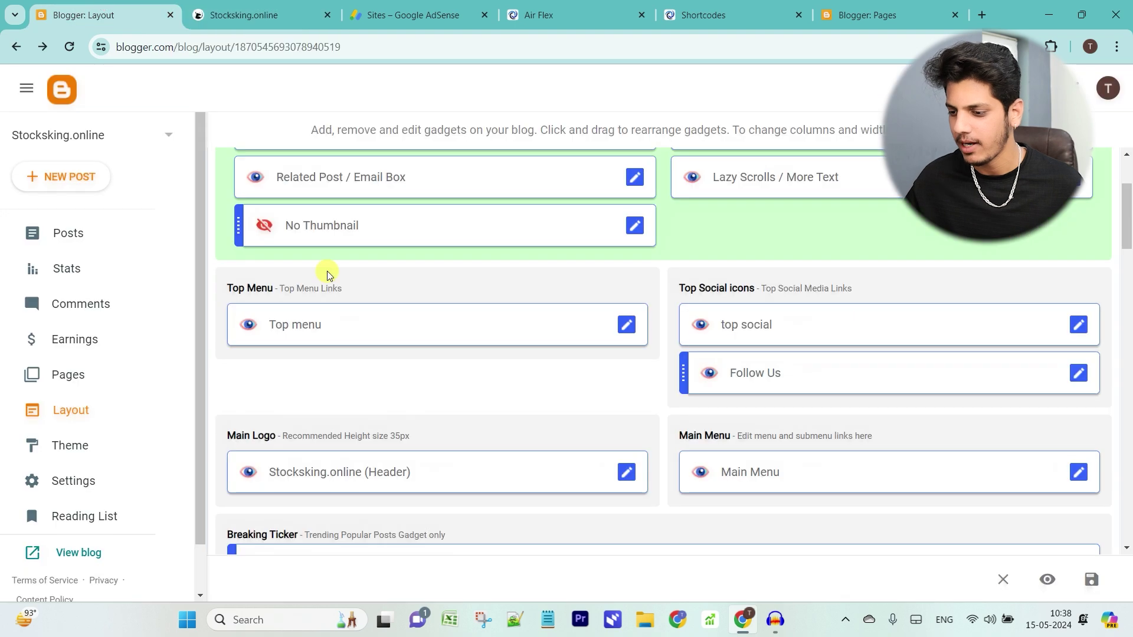
pyautogui.scroll(-3, 602, 387)
pyautogui.click(635, 332)
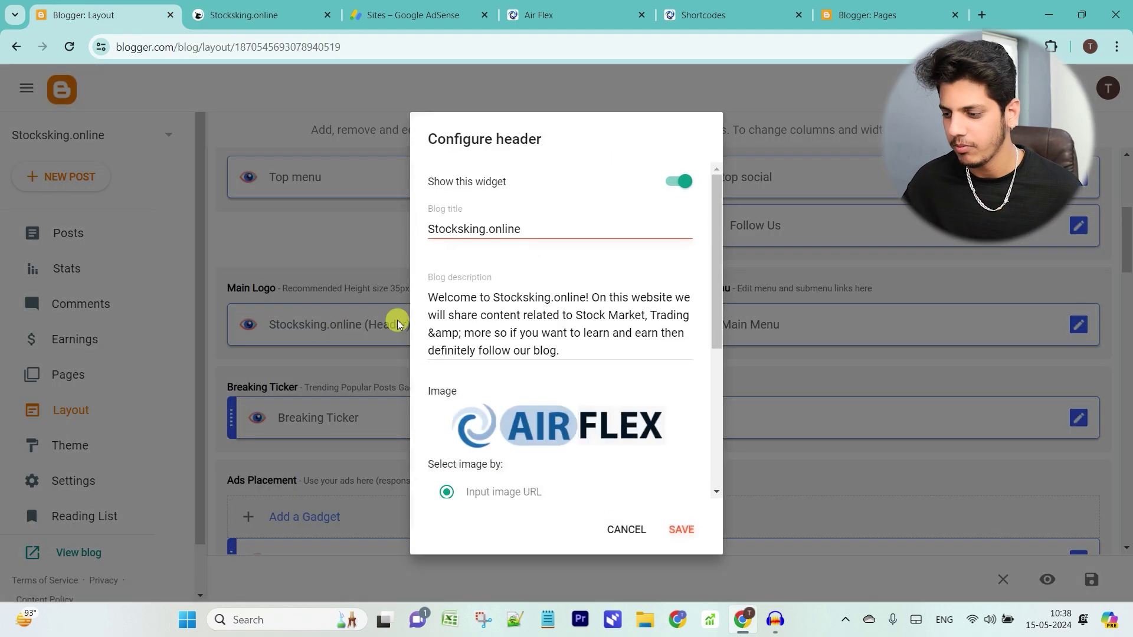
pyautogui.scroll(-2, 514, 327)
pyautogui.click(478, 370)
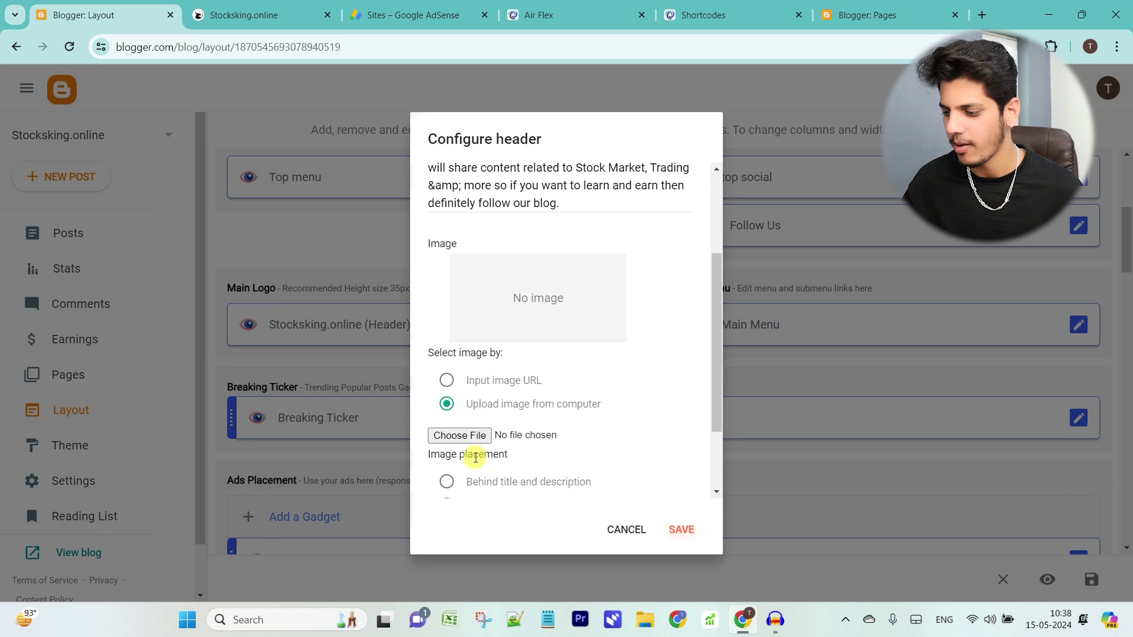
pyautogui.click(466, 435)
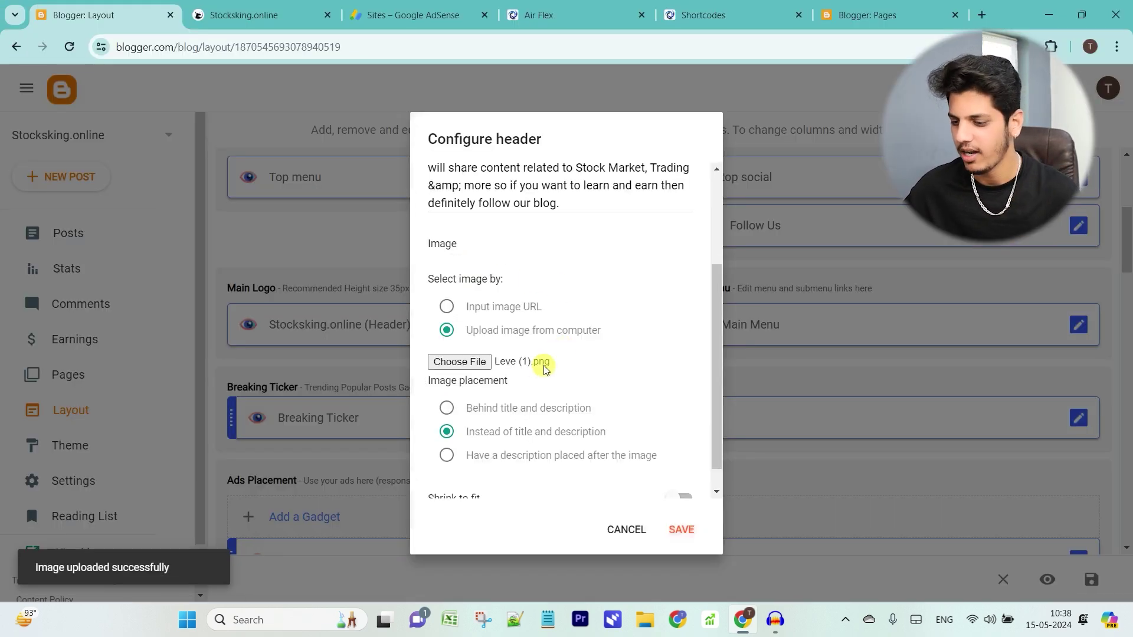
pyautogui.click(680, 530)
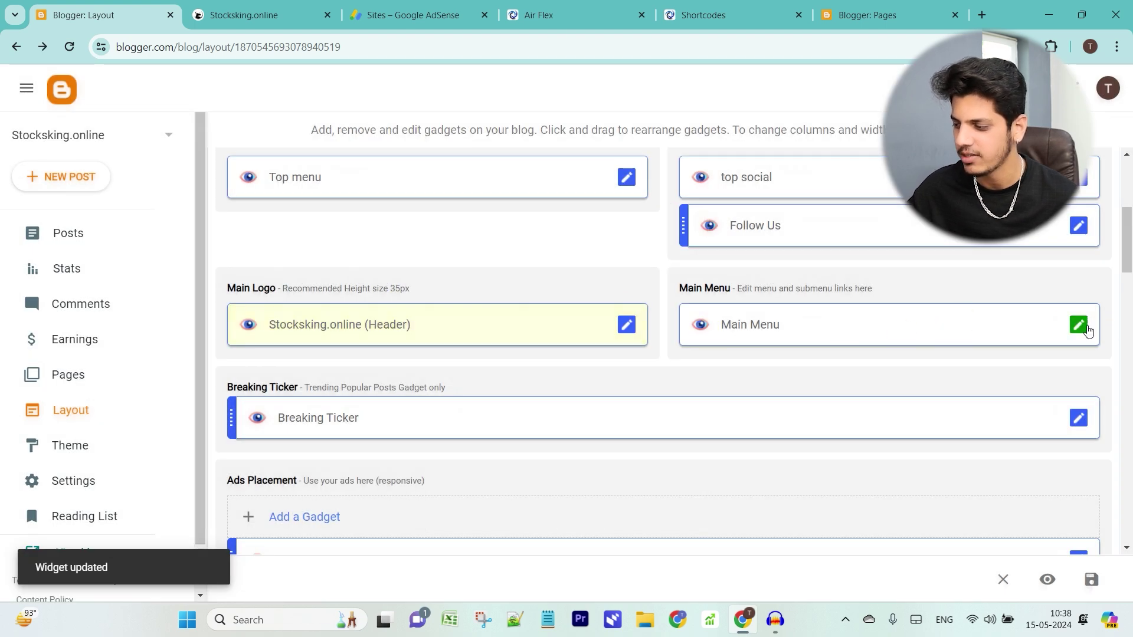
# Delete every Main Menu item except Home, including Mega Menu, Features with its sub-items, Documentation, ShortCodes and Download this Template.
pyautogui.click(1087, 328)
pyautogui.scroll(-5, 539, 321)
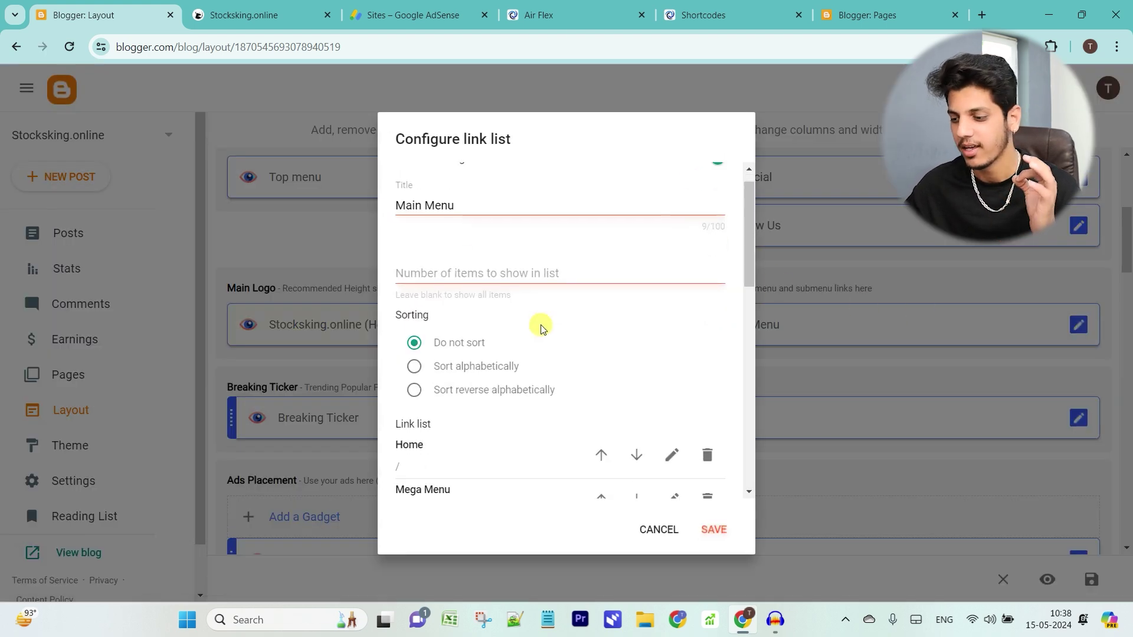
pyautogui.scroll(1, 539, 320)
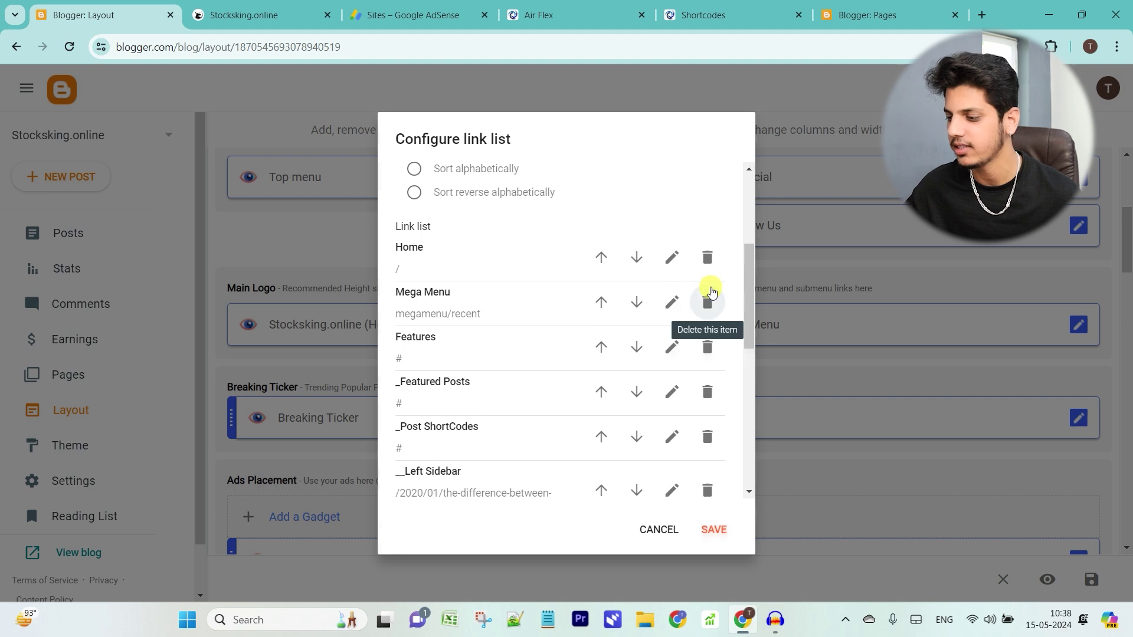
pyautogui.click(706, 302)
pyautogui.click(706, 345)
pyautogui.click(707, 351)
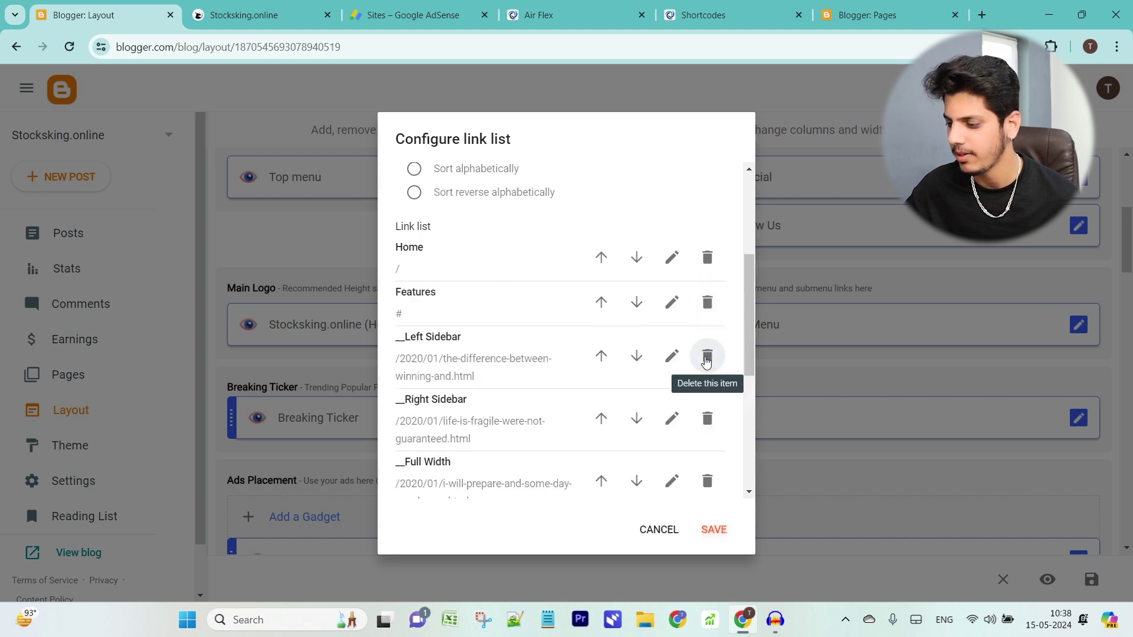
pyautogui.click(707, 355)
pyautogui.click(706, 358)
pyautogui.click(706, 360)
pyautogui.click(707, 347)
pyautogui.click(707, 345)
pyautogui.click(708, 338)
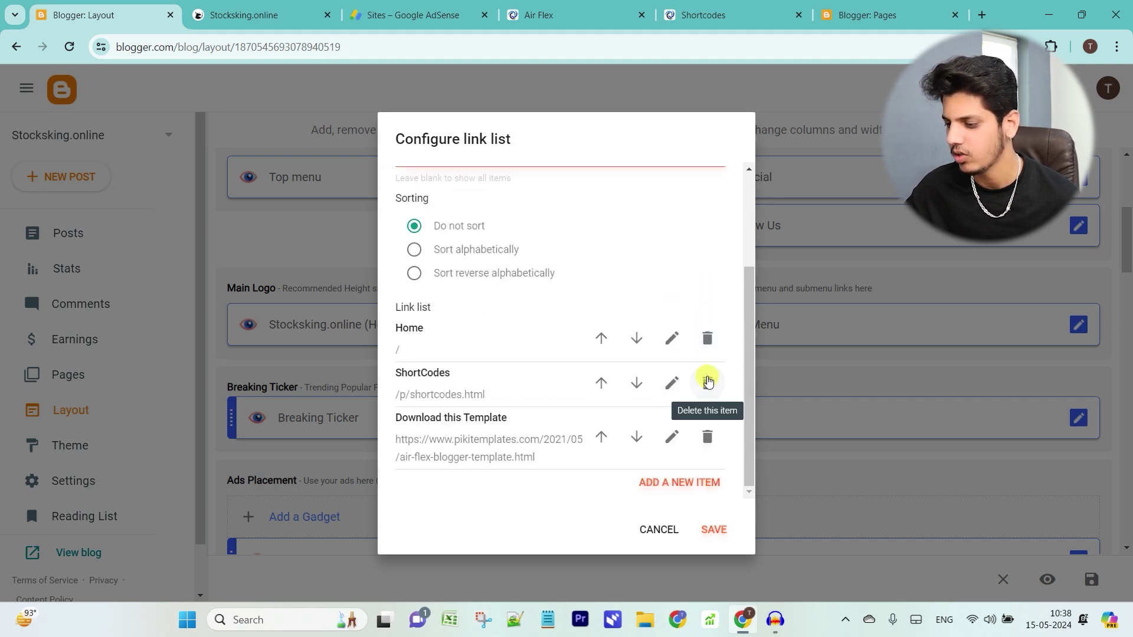
pyautogui.click(708, 380)
pyautogui.click(707, 437)
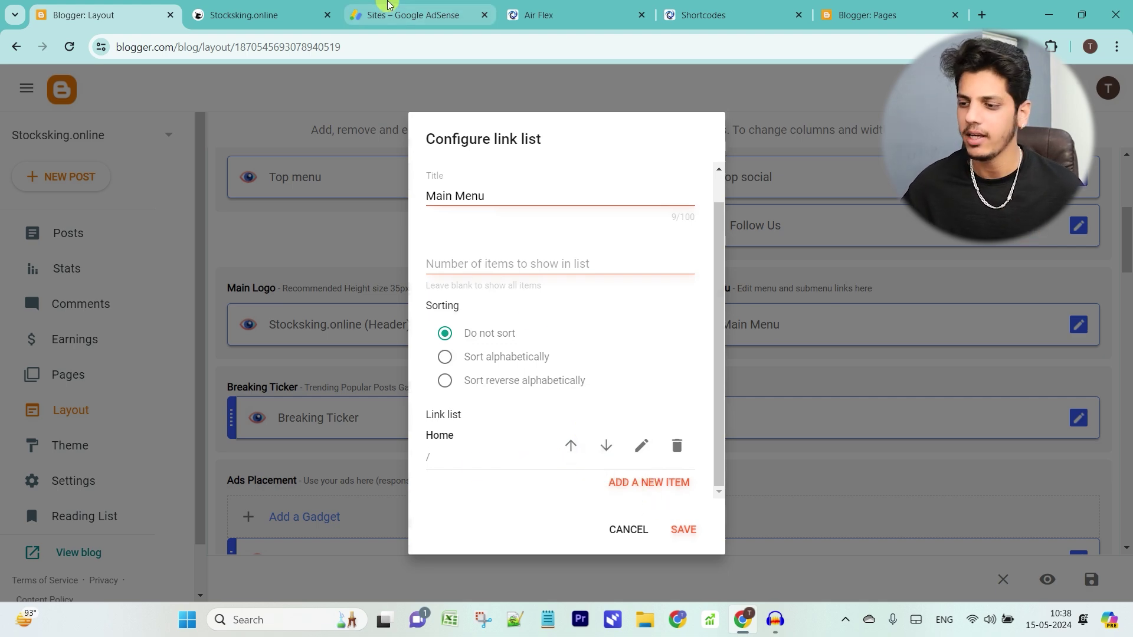
# Check the live main menu, then add Stock Market, Price Action, SL Hunting and Stocks News items with their label URLs to the Main Menu.
pyautogui.click(248, 15)
pyautogui.moveTo(368, 117)
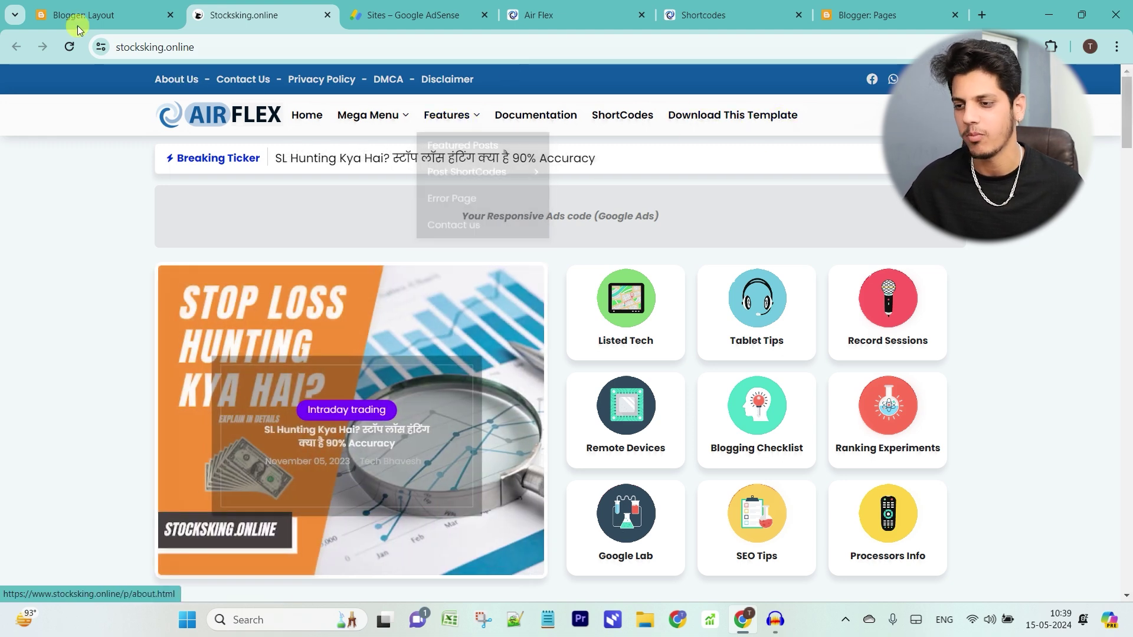
pyautogui.click(63, 4)
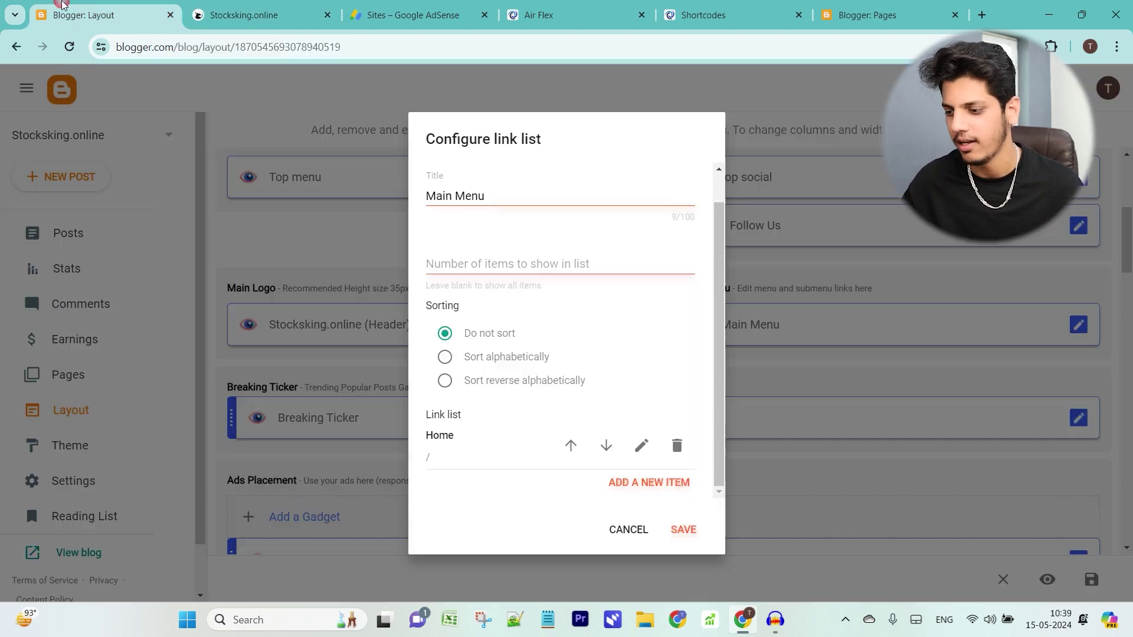
pyautogui.click(640, 488)
pyautogui.scroll(-3, 534, 353)
pyautogui.click(448, 276)
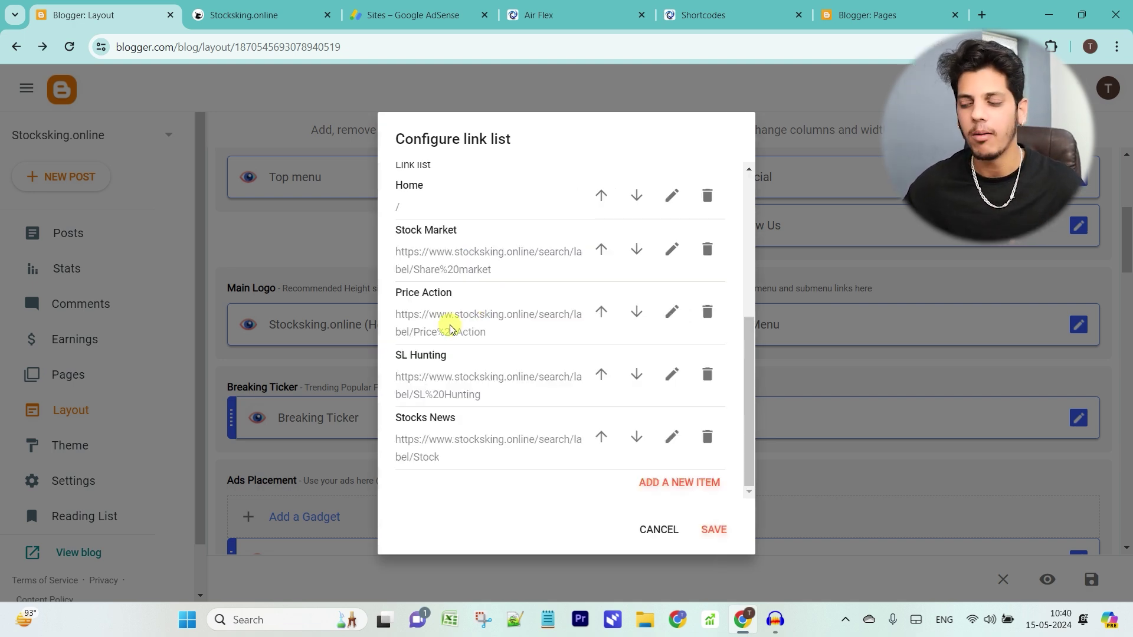
# Add an About Us item to the Main Menu using the About Us page's link address copied from the live blog.
pyautogui.click(659, 482)
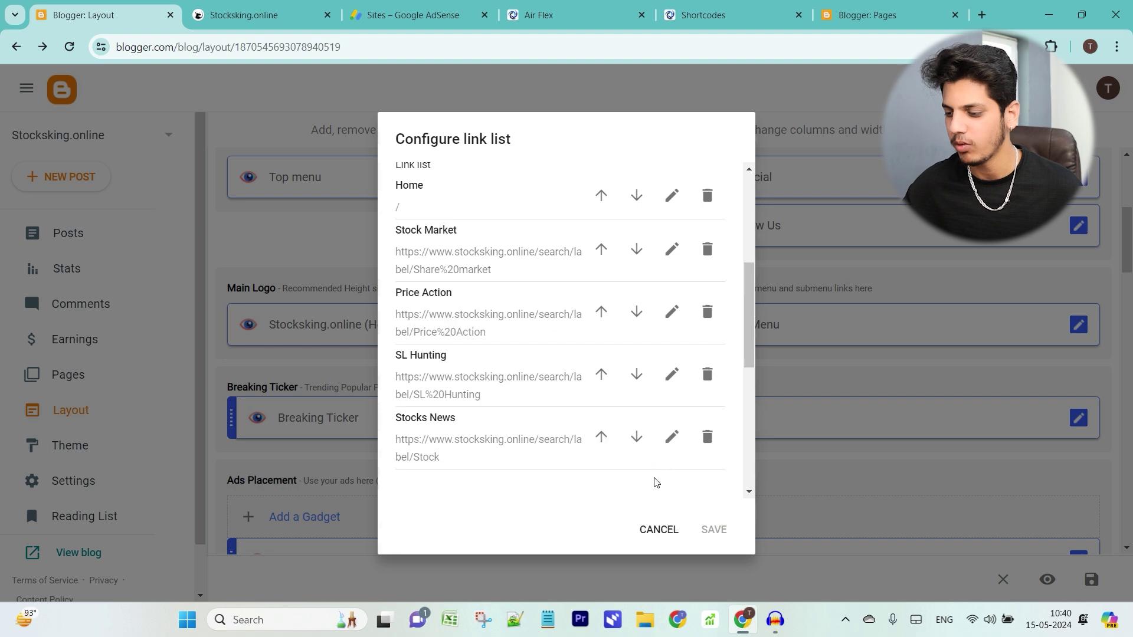
pyautogui.click(433, 360)
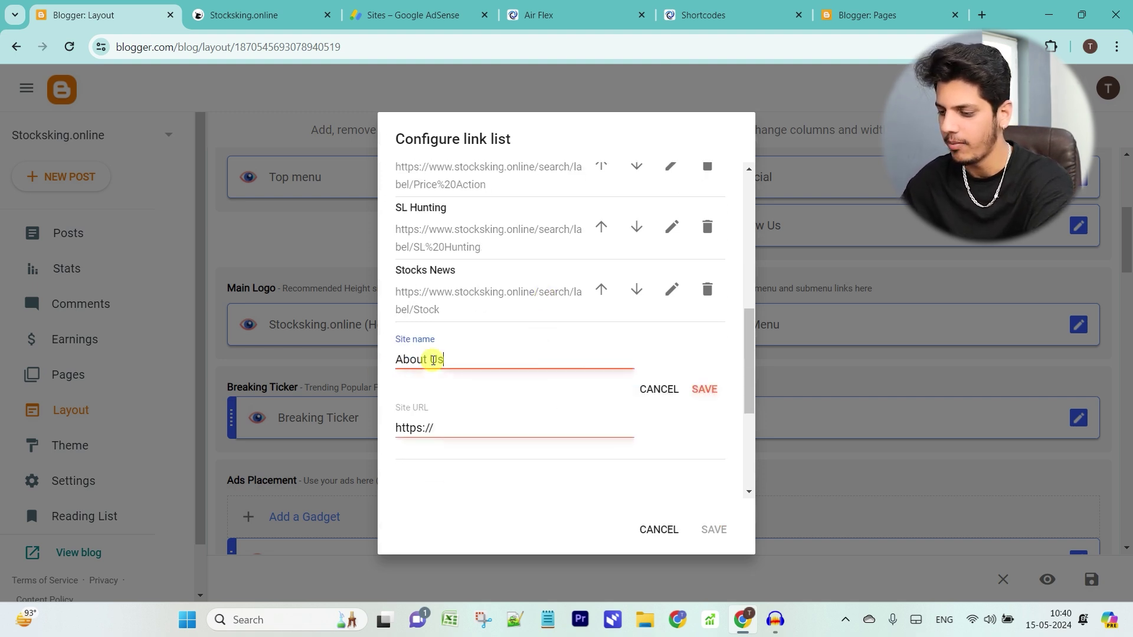
pyautogui.click(456, 442)
pyautogui.hotkey('ctrl', 'a')
pyautogui.click(246, 4)
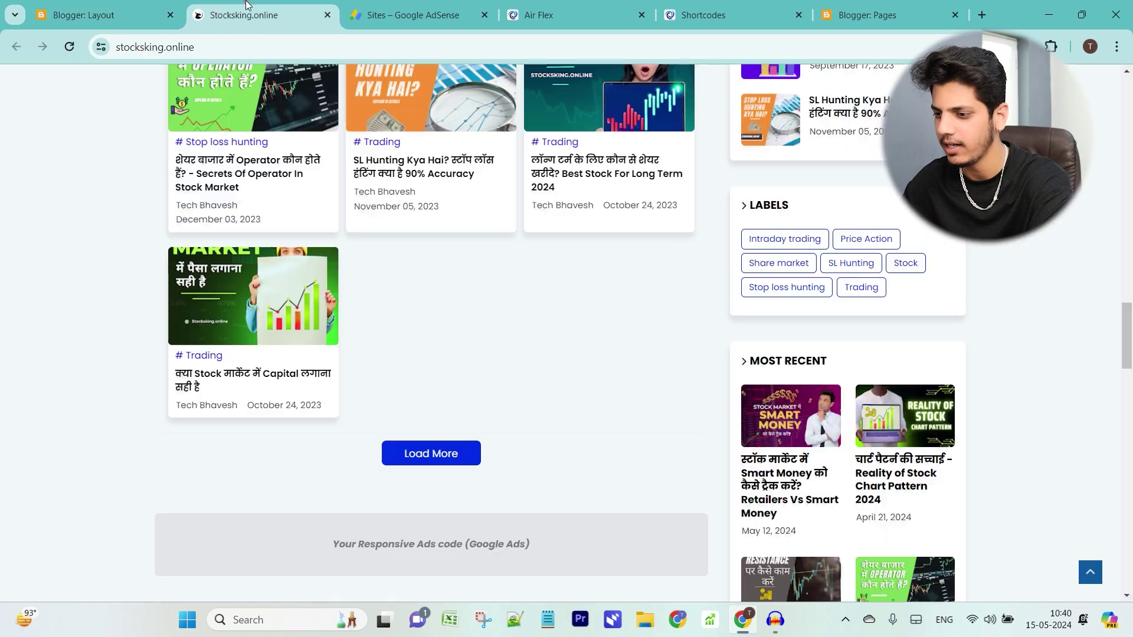
pyautogui.scroll(20, 299, 137)
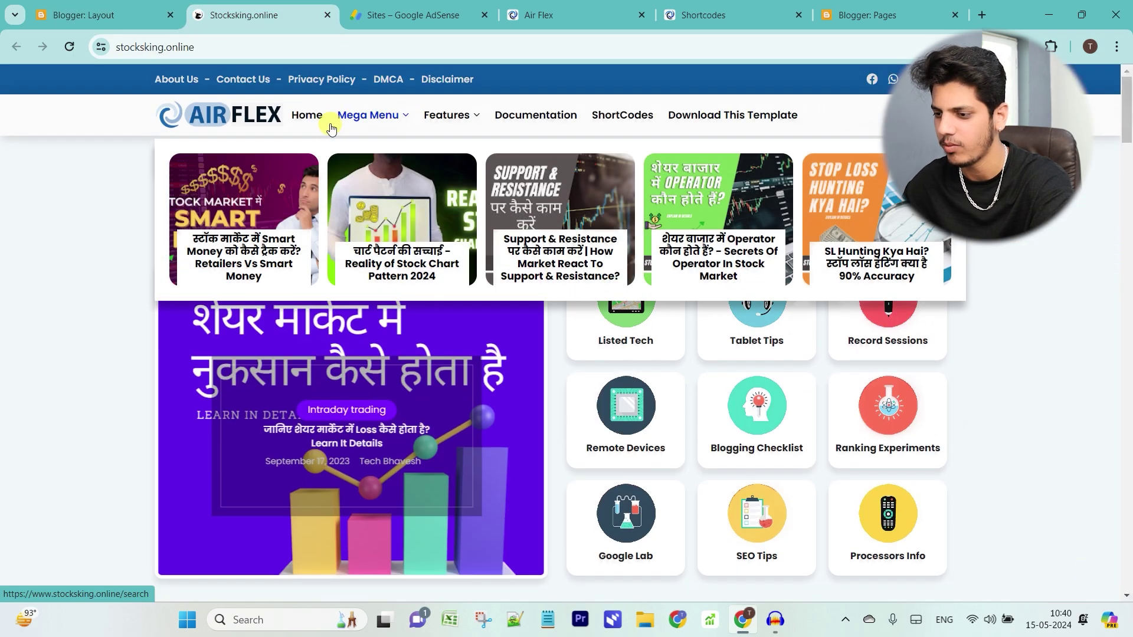
pyautogui.rightClick(194, 85)
pyautogui.click(286, 213)
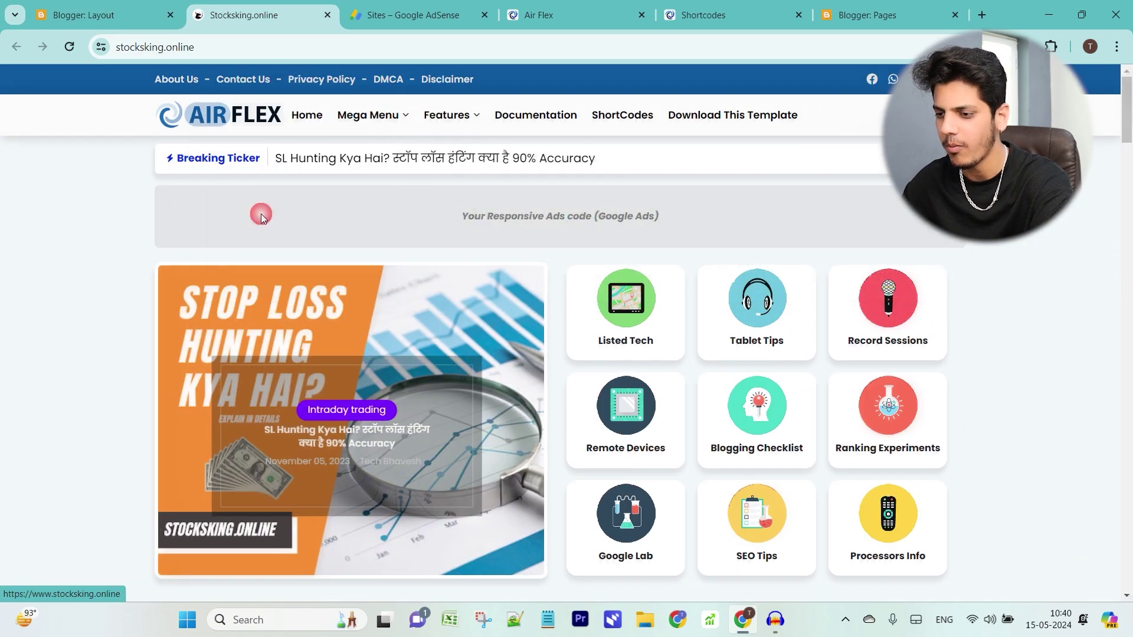
pyautogui.click(73, 6)
pyautogui.hotkey('ctrl', 'v')
pyautogui.click(704, 389)
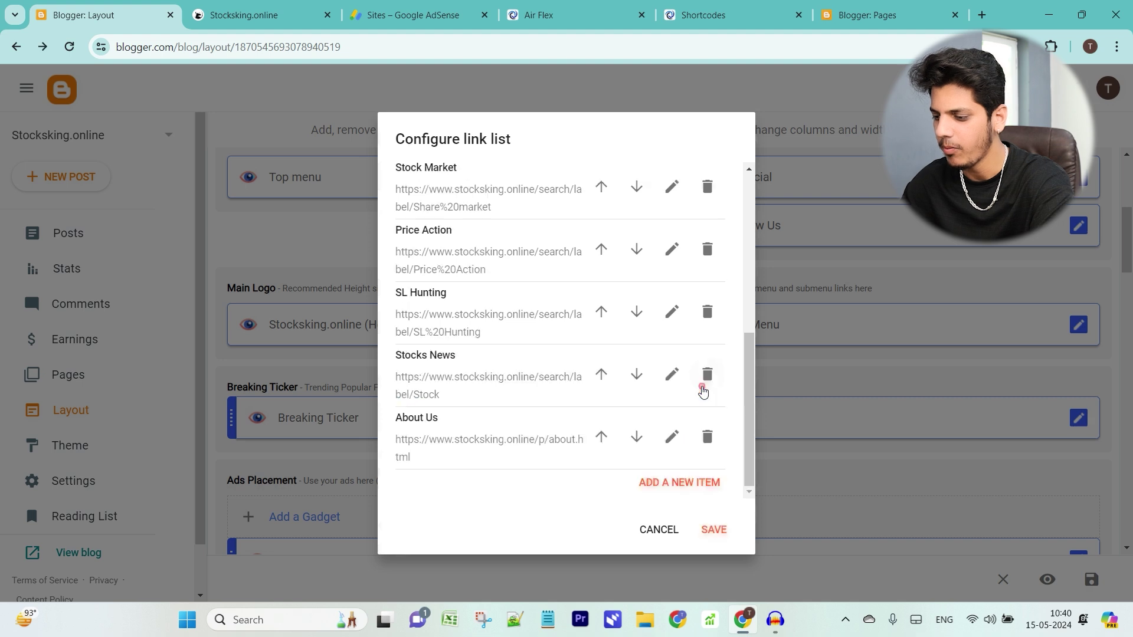
# Add a _Contact sub-item under About Us using the Contact Us page's link address copied from the live blog.
pyautogui.click(649, 491)
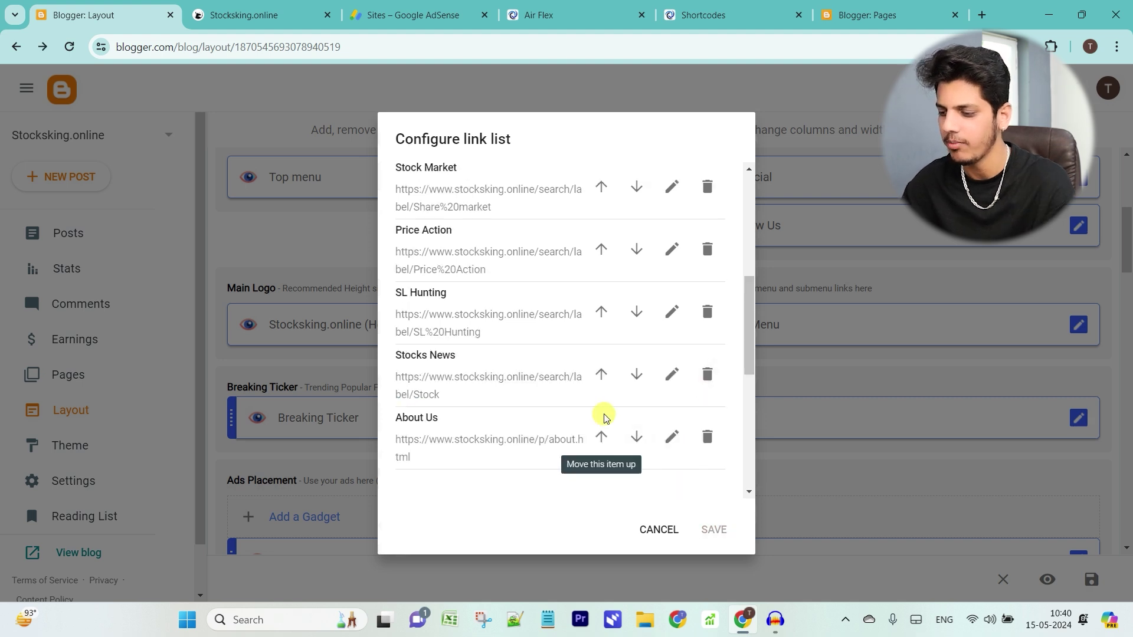
pyautogui.click(442, 436)
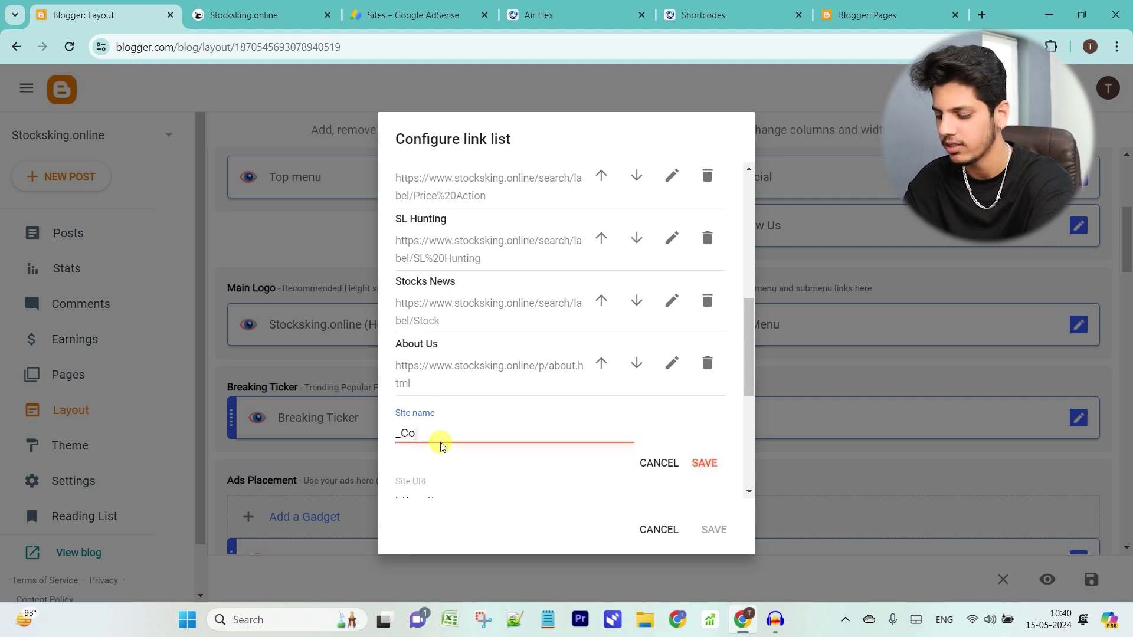
pyautogui.scroll(-2, 442, 435)
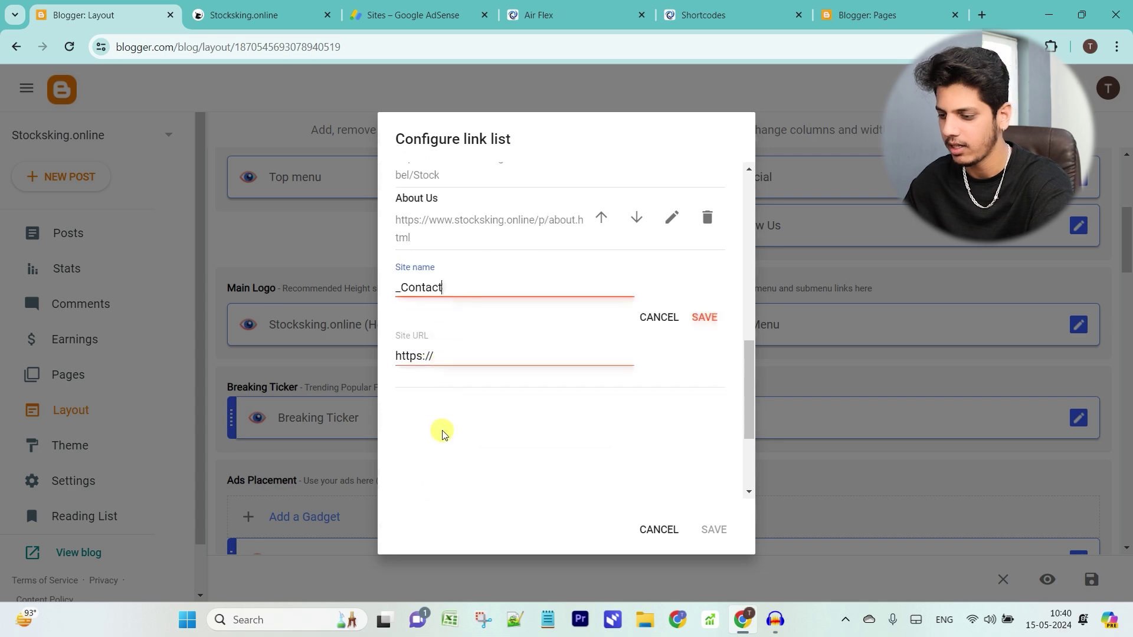
pyautogui.click(463, 354)
pyautogui.tripleClick(430, 354)
pyautogui.click(260, 15)
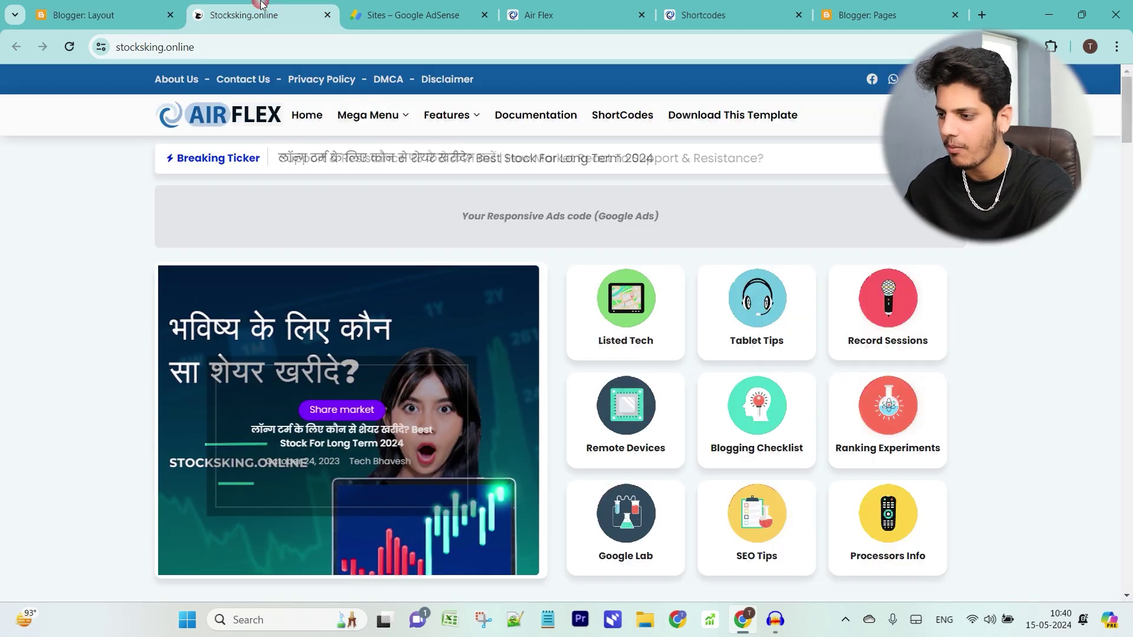
pyautogui.rightClick(236, 79)
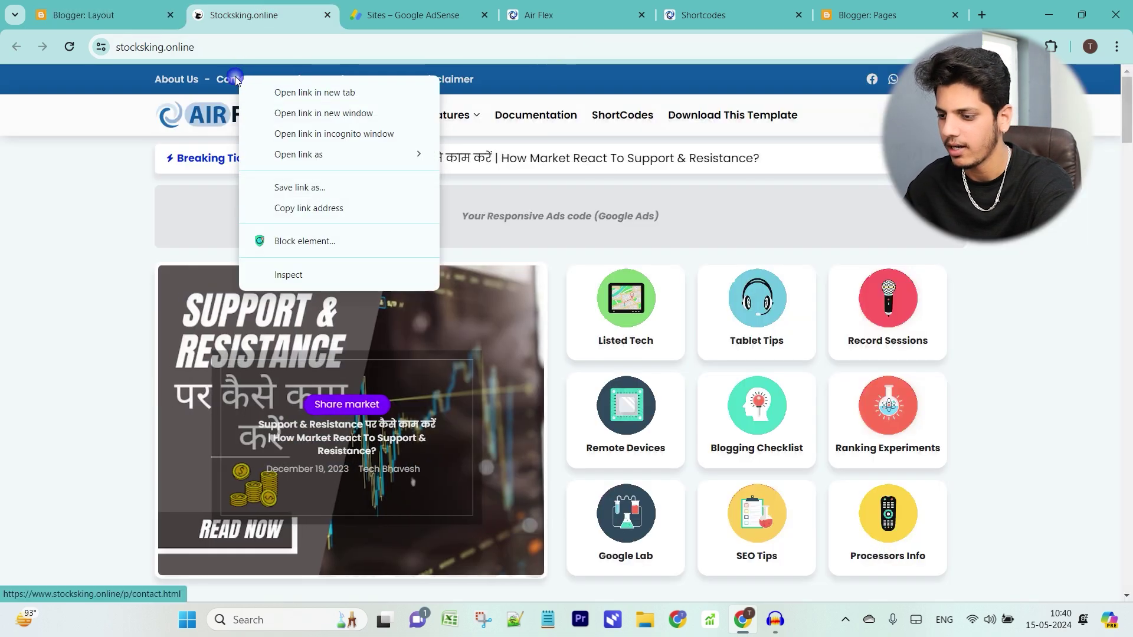
pyautogui.click(299, 208)
pyautogui.click(83, 15)
pyautogui.hotkey('ctrl', 'v')
pyautogui.click(714, 320)
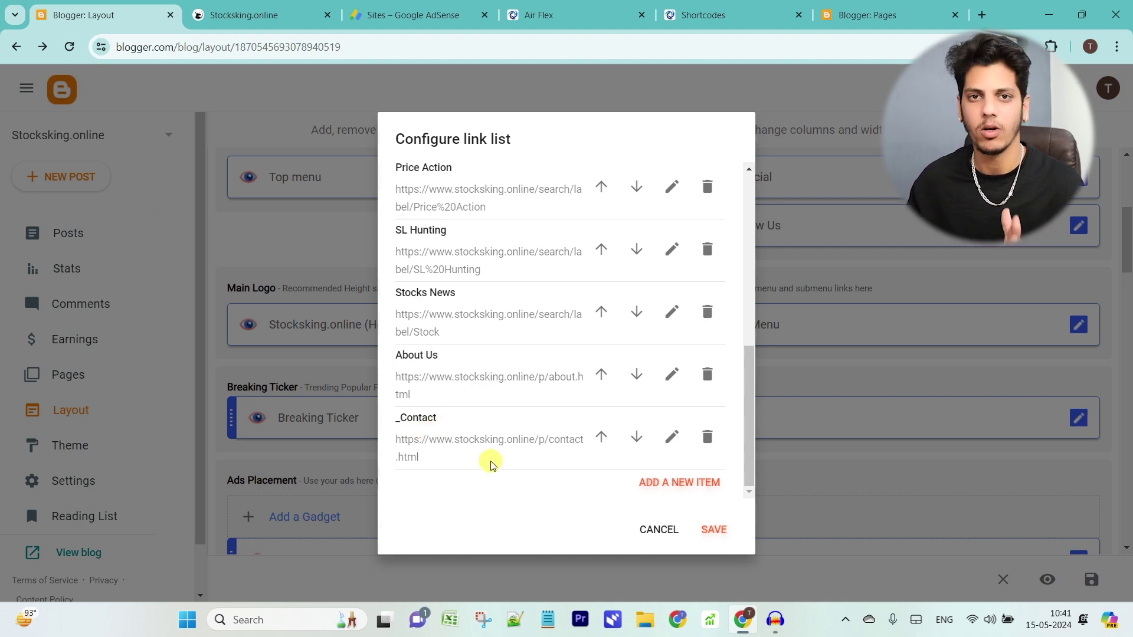
# Save the Main Menu link list and check the new items and About Us submenu on the live blog.
pyautogui.scroll(-3, 491, 464)
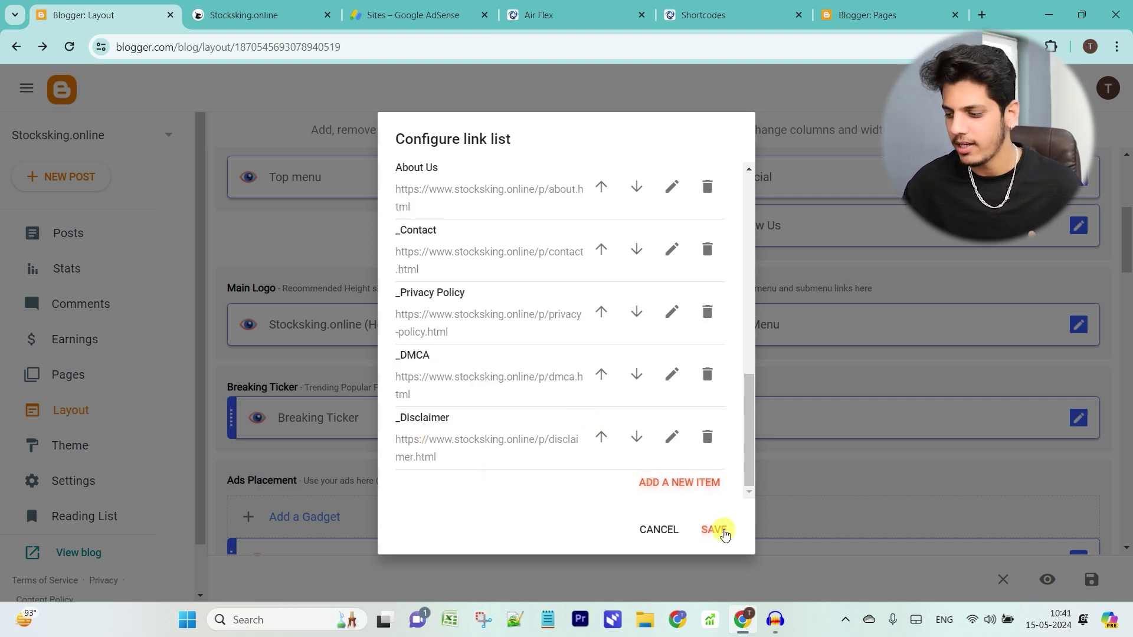
pyautogui.click(716, 531)
pyautogui.click(235, 5)
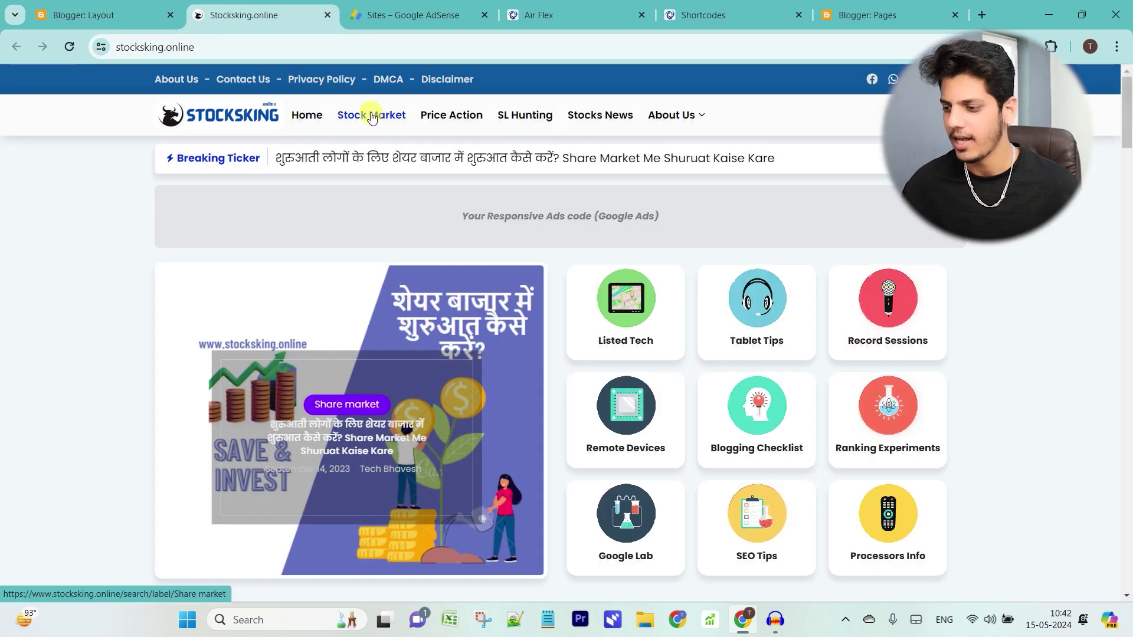
pyautogui.moveTo(672, 117)
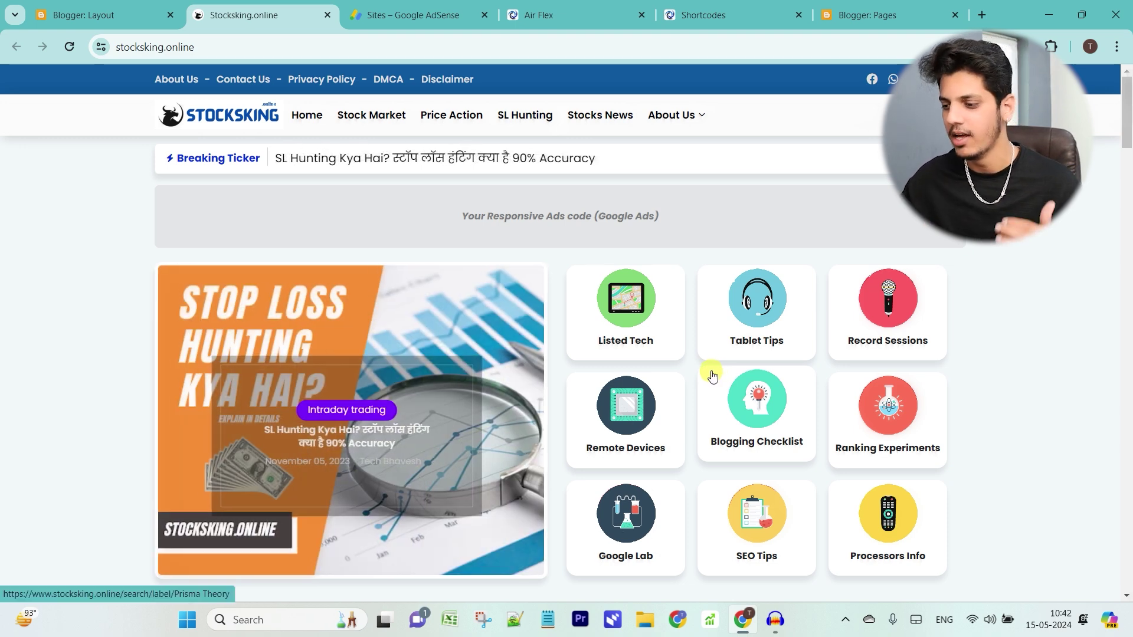
# Clear the placeholder code from the Ads gadget under Ads Placement, turn off its visibility and save it.
pyautogui.hotkey('ctrl', 'shift', 'Tab')
pyautogui.scroll(-3, 624, 321)
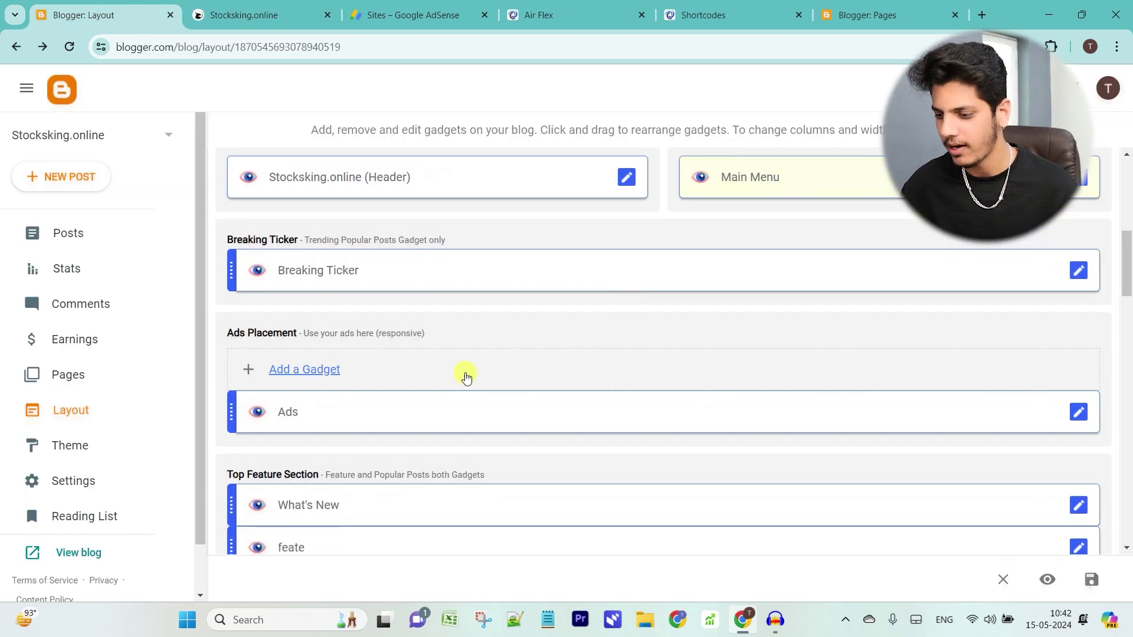
pyautogui.click(1078, 412)
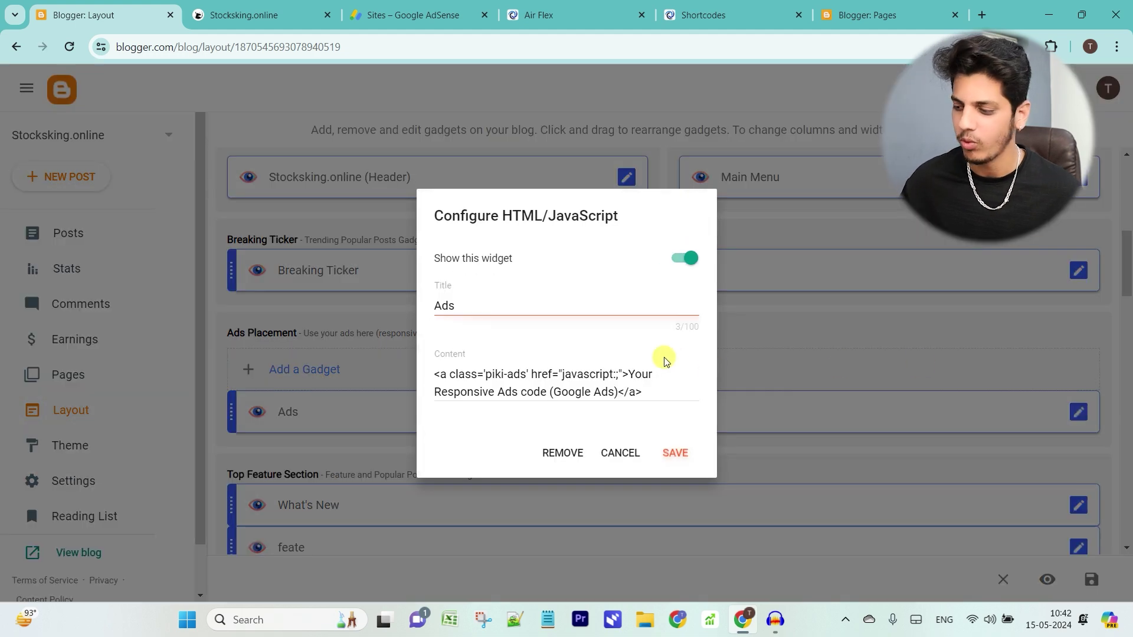
pyautogui.doubleClick(599, 392)
pyautogui.hotkey('ctrl', 'a')
pyautogui.press('BackSpace')
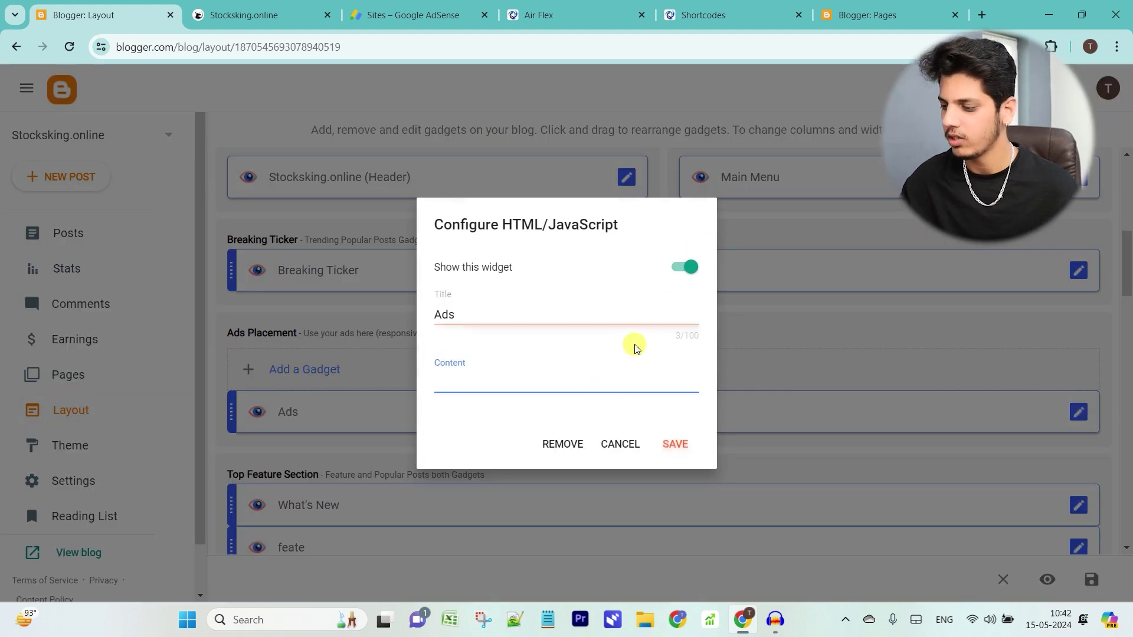
pyautogui.click(684, 266)
pyautogui.click(676, 443)
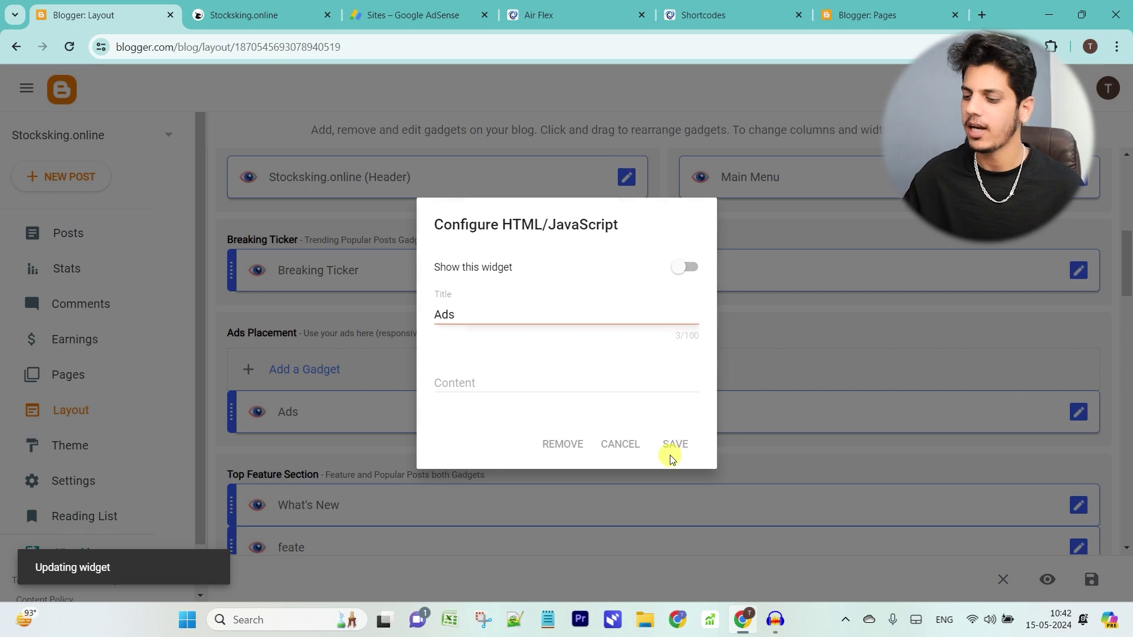
# Compare the Category Labels with the live blog's category buttons, and hide the Processors Info widget.
pyautogui.scroll(-3, 577, 335)
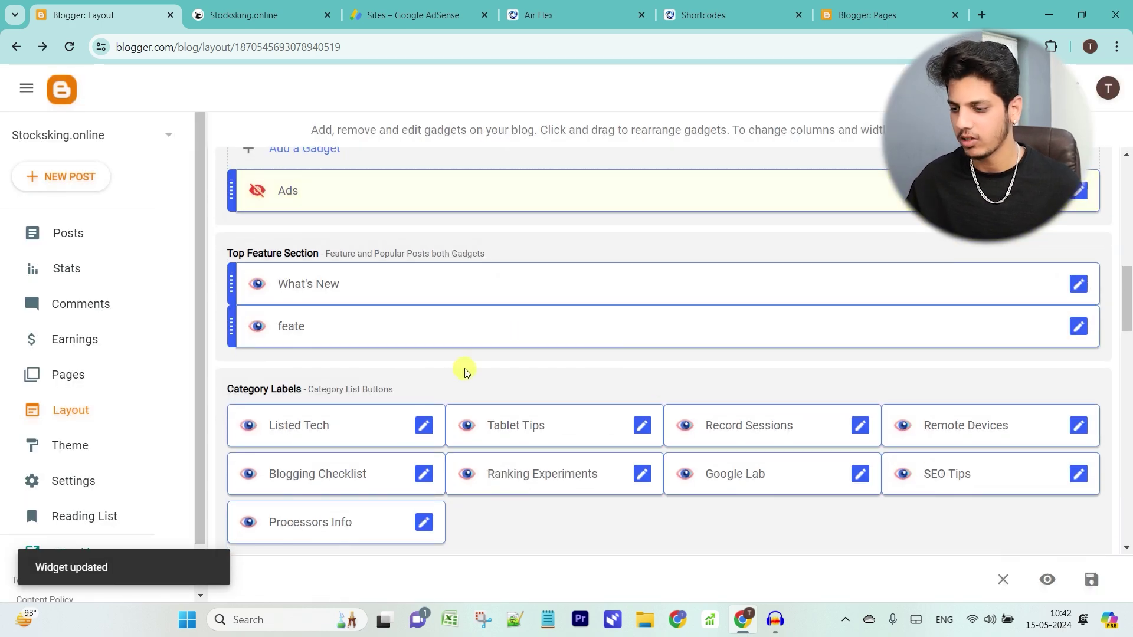
pyautogui.scroll(-1, 472, 331)
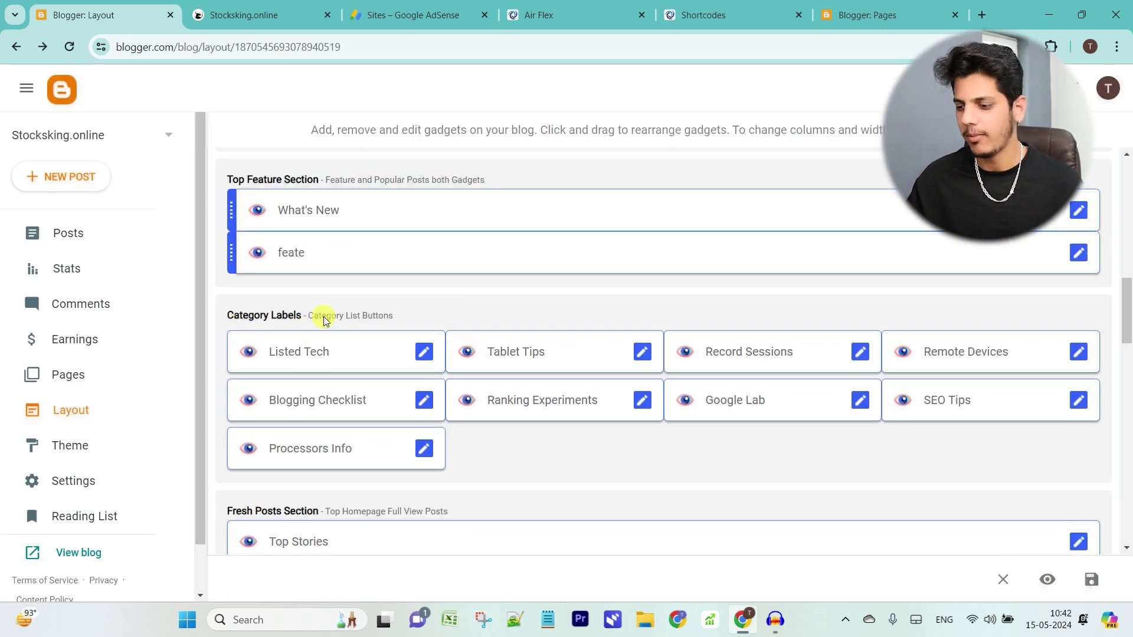
pyautogui.click(276, 4)
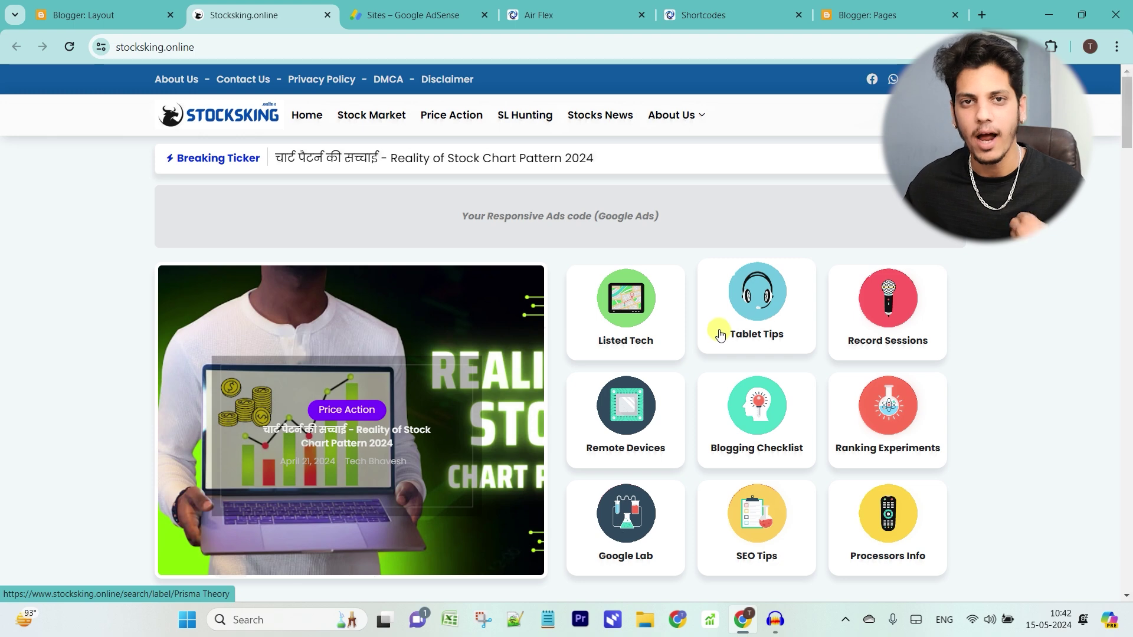
pyautogui.click(84, 6)
pyautogui.click(424, 449)
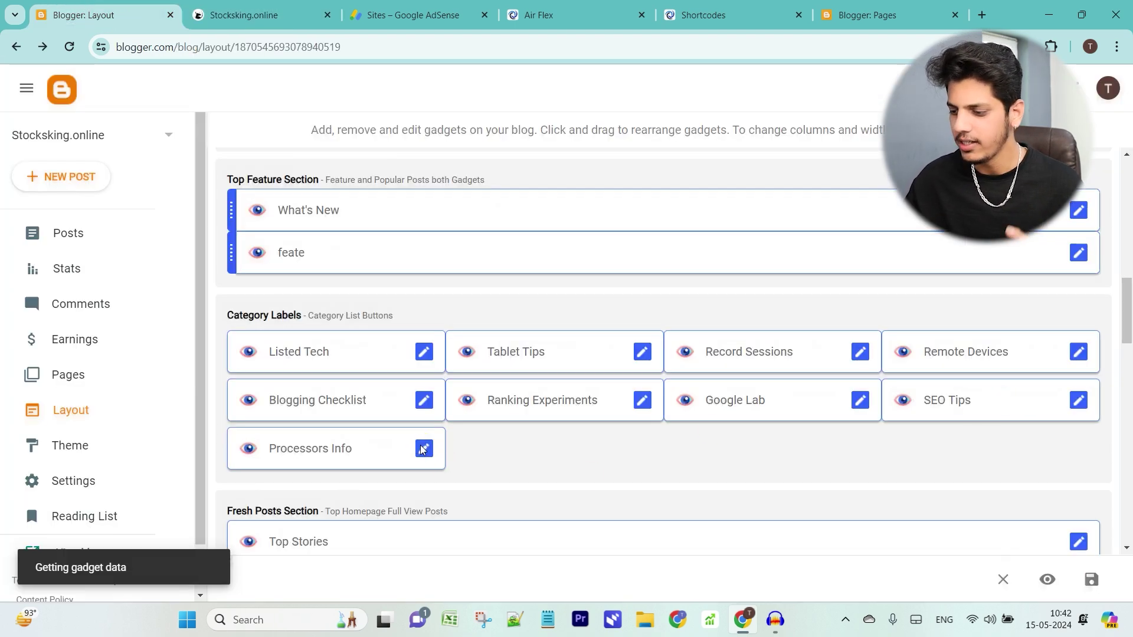
pyautogui.click(723, 184)
pyautogui.click(716, 529)
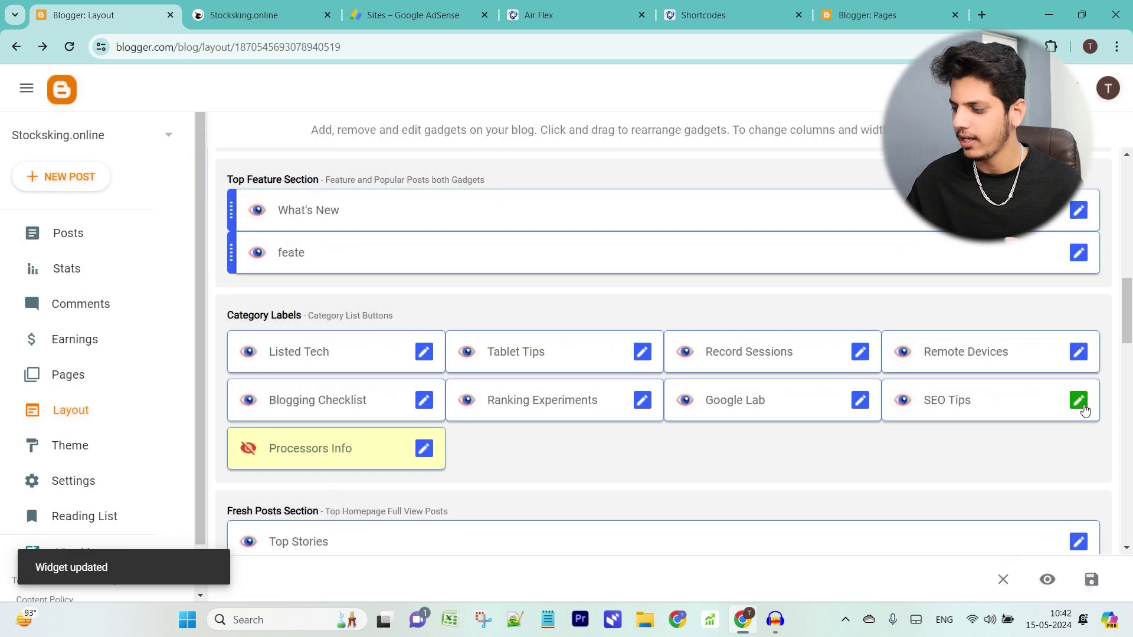
# Hide the SEO Tips and Google Lab category widgets, and reload the live blog to check the remaining buttons.
pyautogui.click(1083, 404)
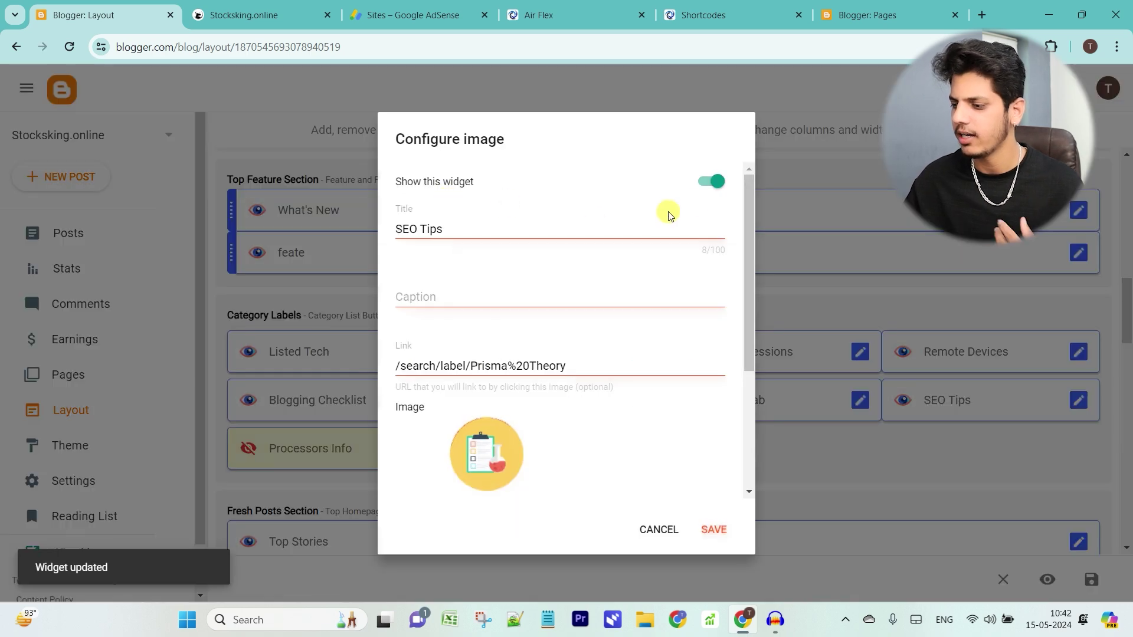
pyautogui.click(708, 182)
pyautogui.click(713, 529)
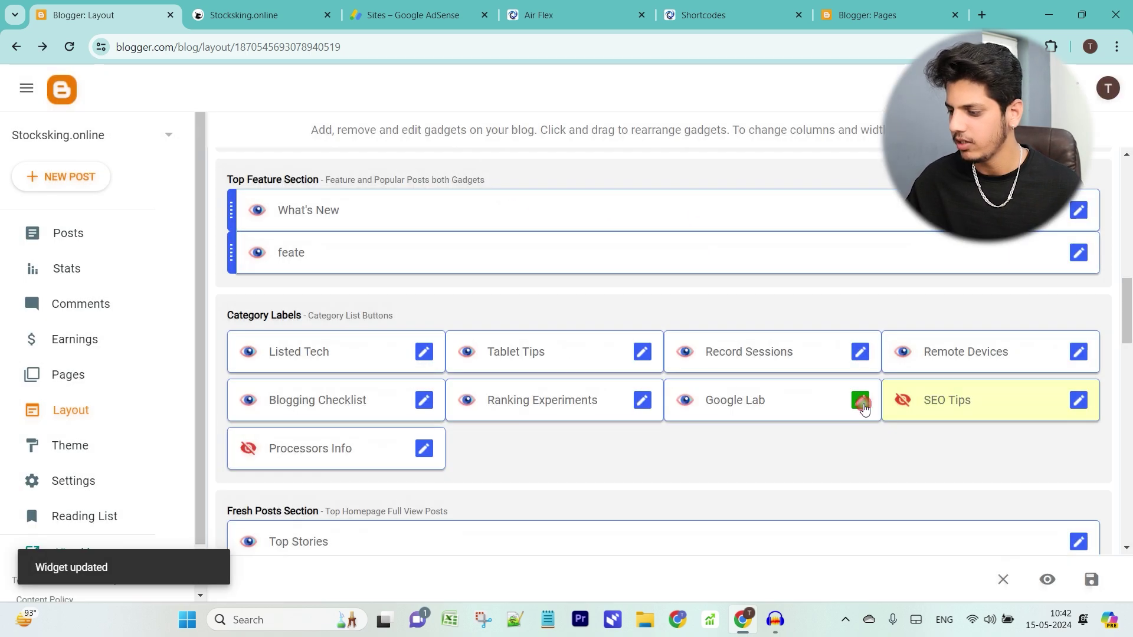
pyautogui.click(861, 402)
pyautogui.click(710, 181)
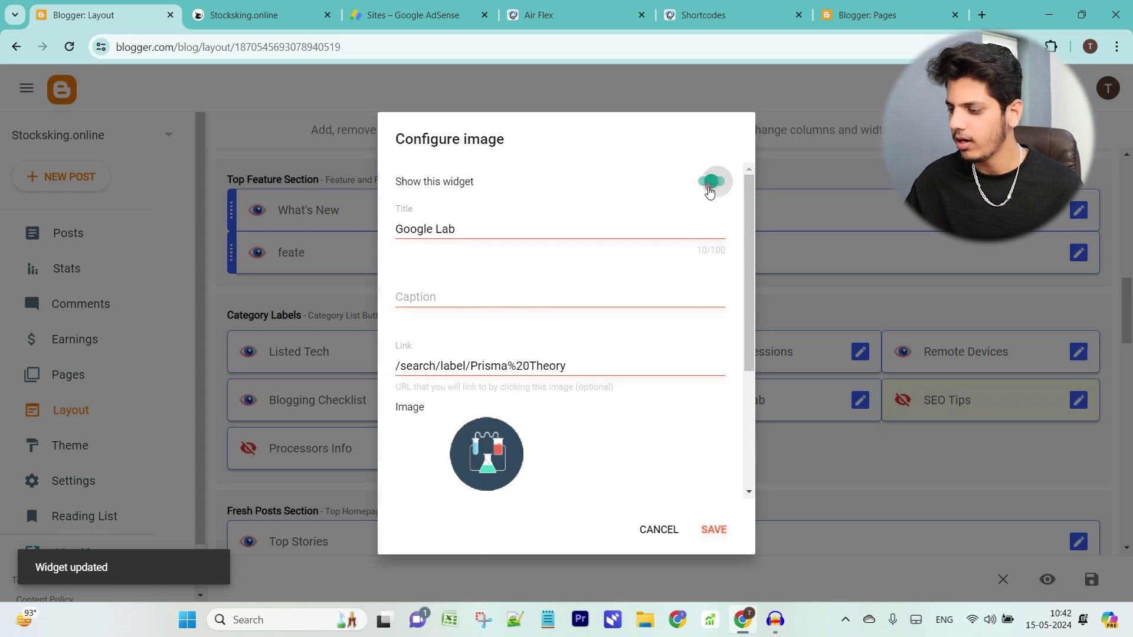
pyautogui.click(714, 529)
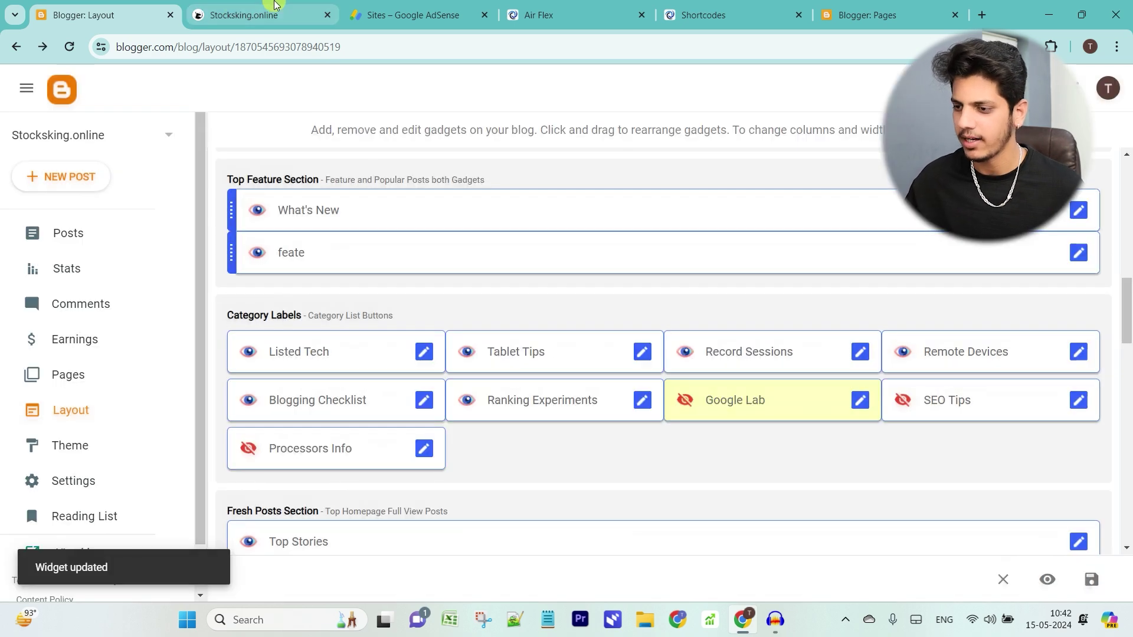
pyautogui.click(232, 6)
pyautogui.click(68, 48)
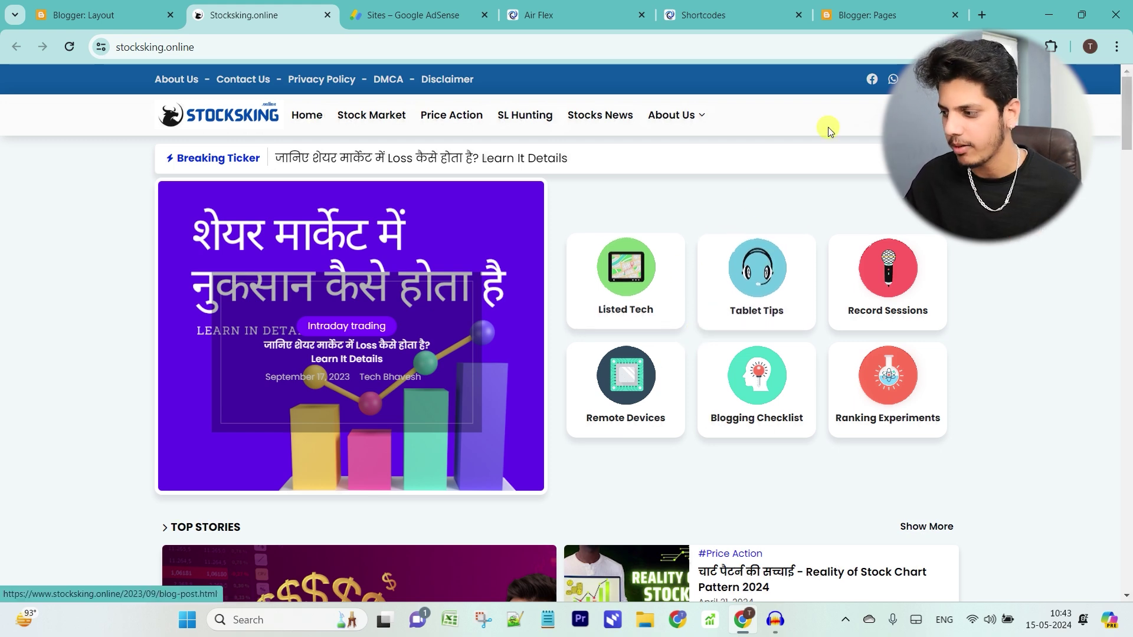
# Open flaticon.com in a new tab, search for contact icons and browse the results for category button images.
pyautogui.click(978, 11)
pyautogui.write('flaticon.com')
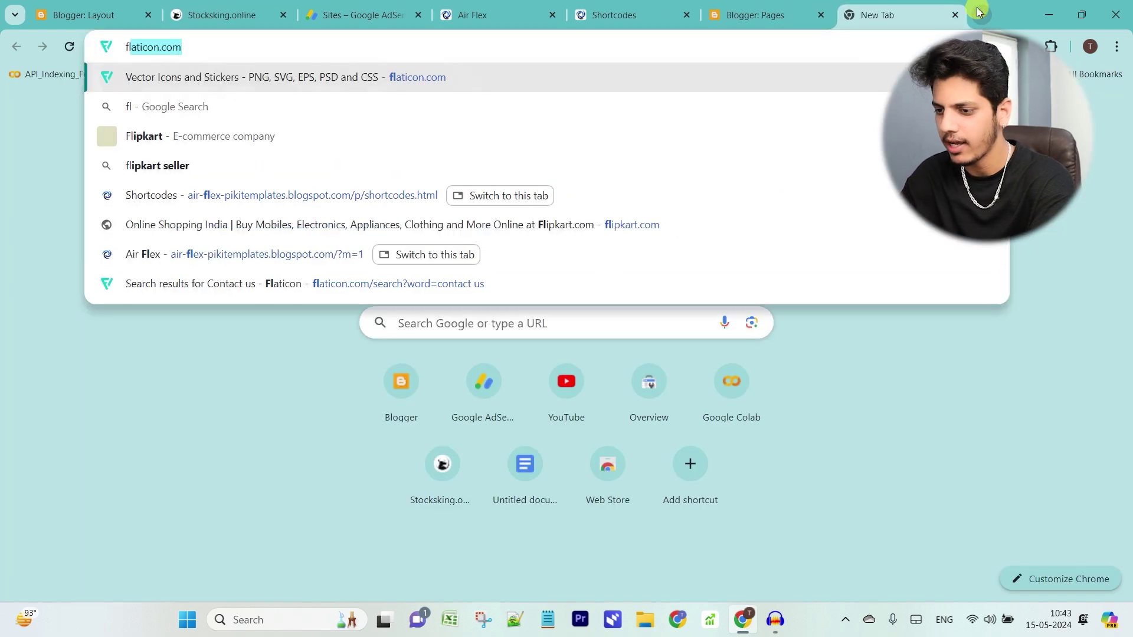
pyautogui.press('Return')
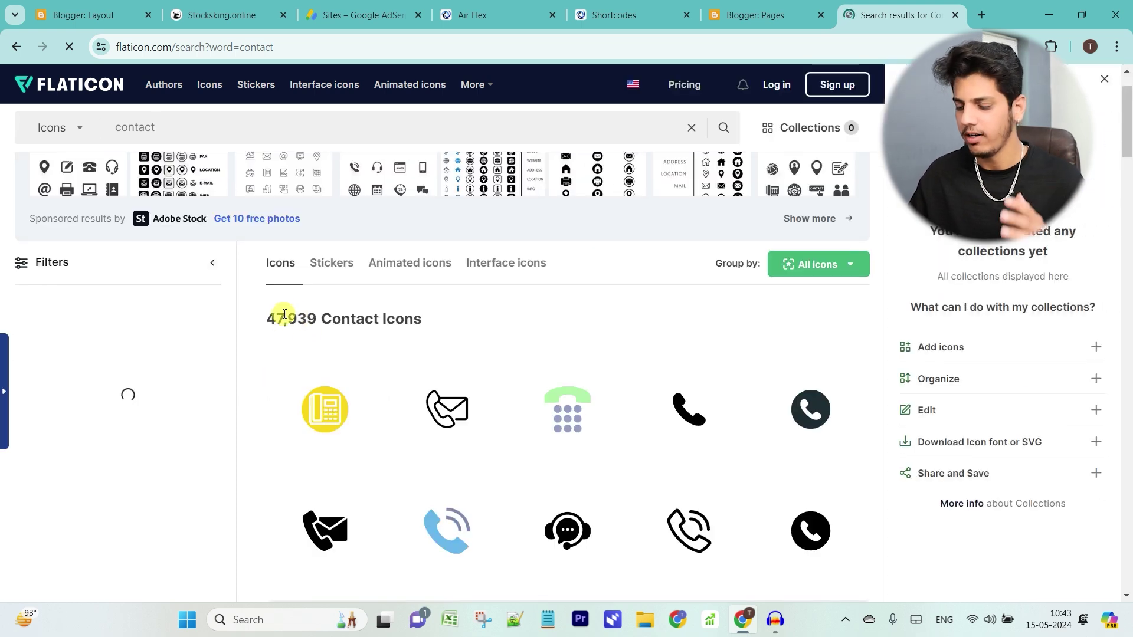
pyautogui.scroll(-3, 503, 308)
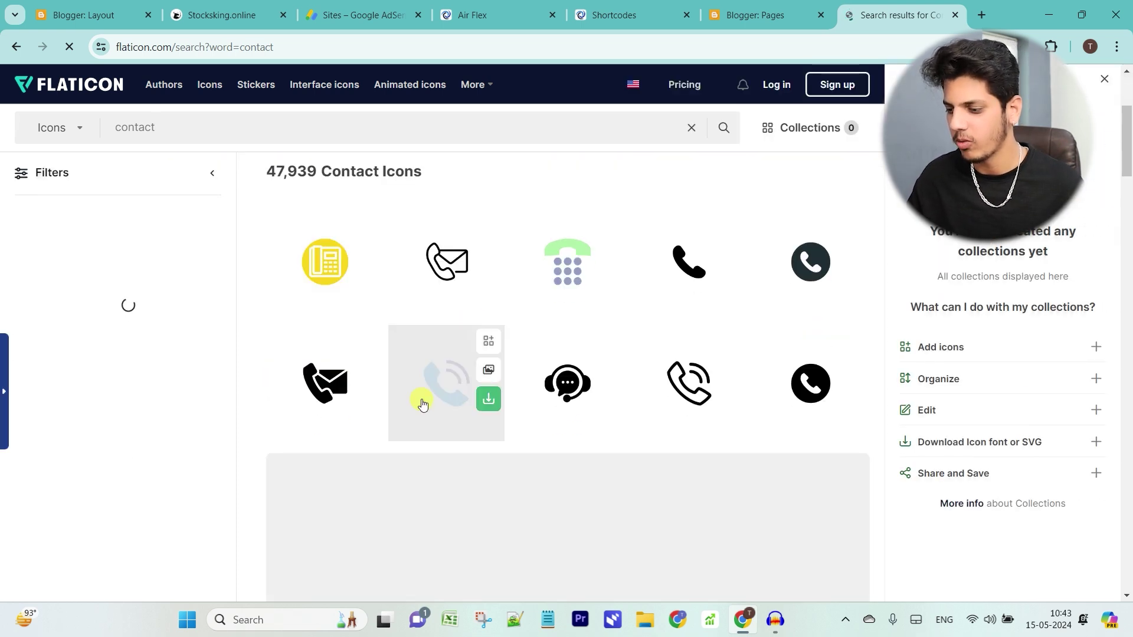
pyautogui.scroll(-10, 409, 289)
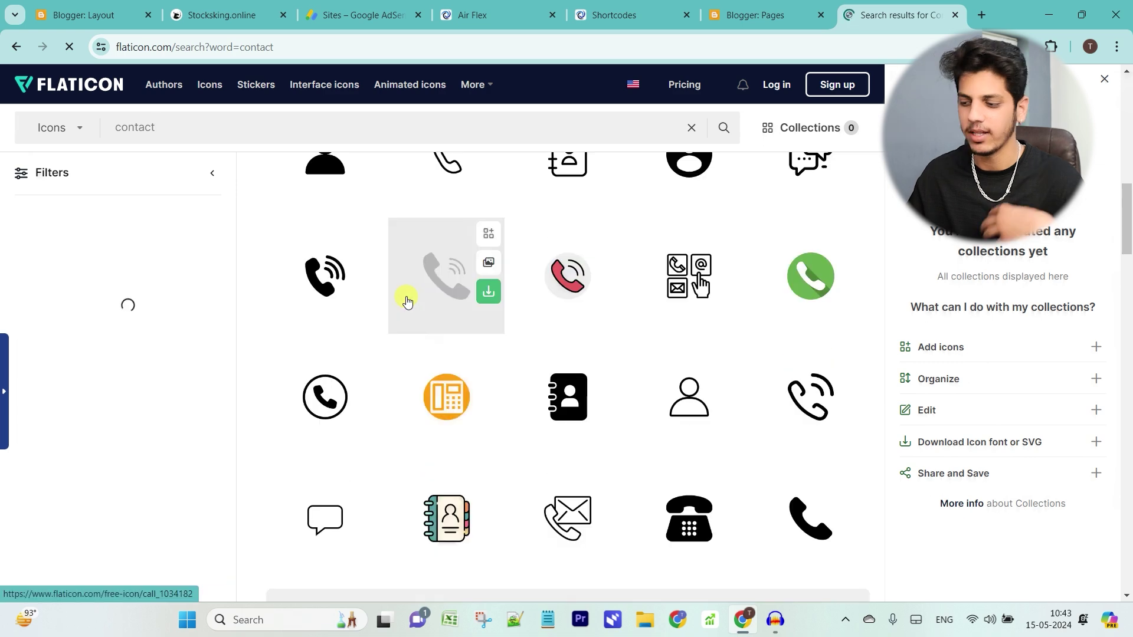
pyautogui.scroll(12, 404, 304)
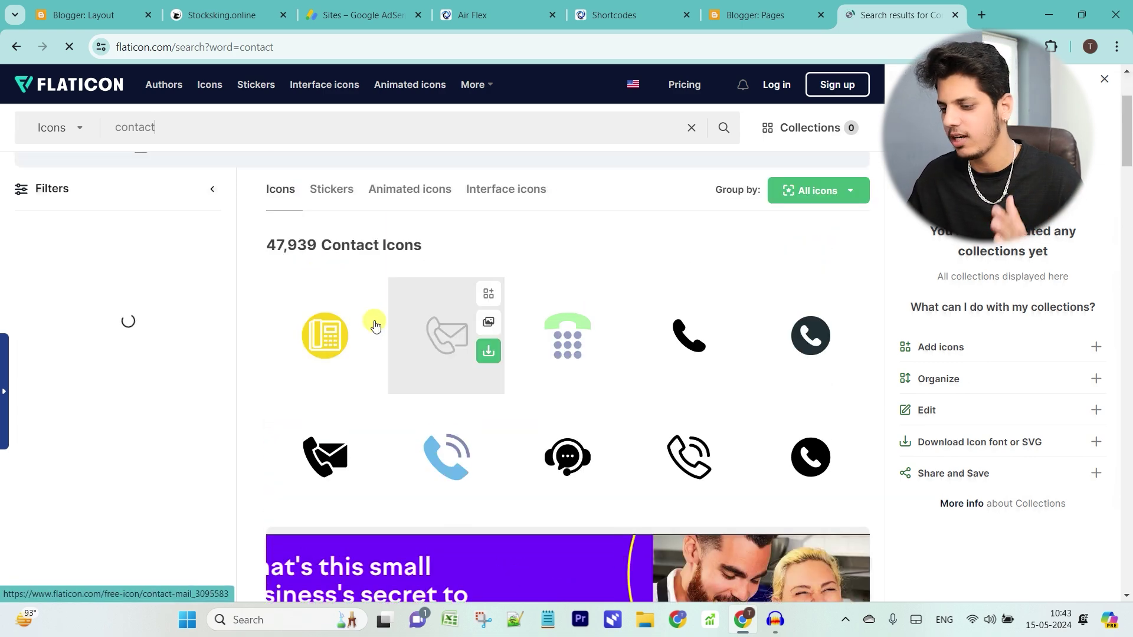
pyautogui.scroll(-6, 640, 362)
pyautogui.scroll(9, 665, 372)
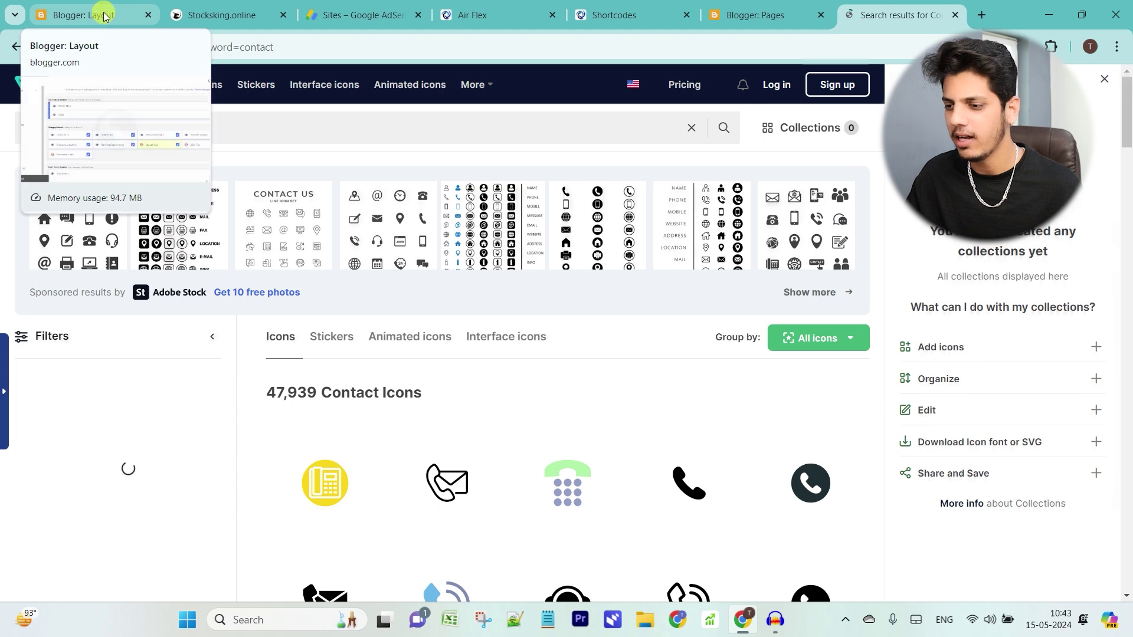
# Check the live blog's category buttons and retitle the Listed Tech category widget as Stock Market.
pyautogui.click(215, 5)
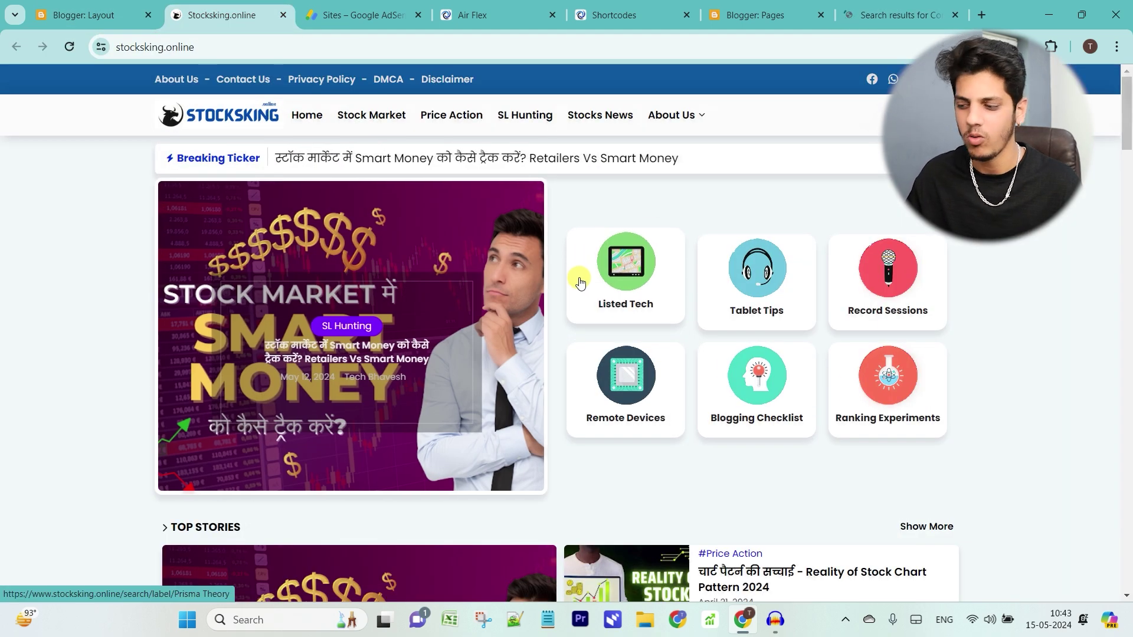
pyautogui.hotkey('ctrl', 'pageup')
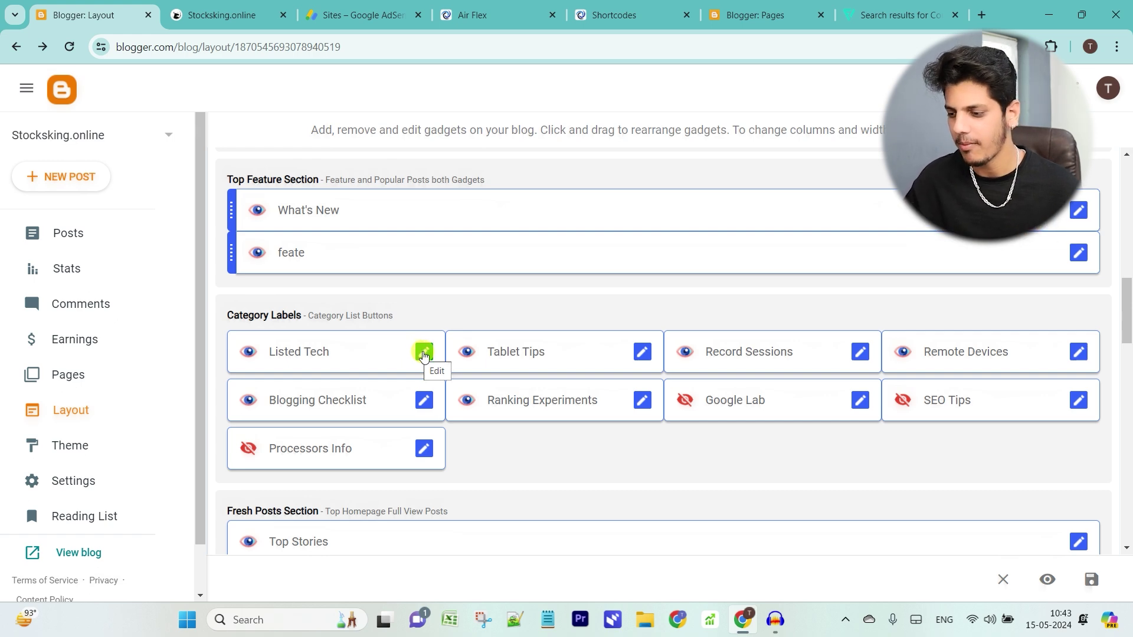
pyautogui.click(423, 353)
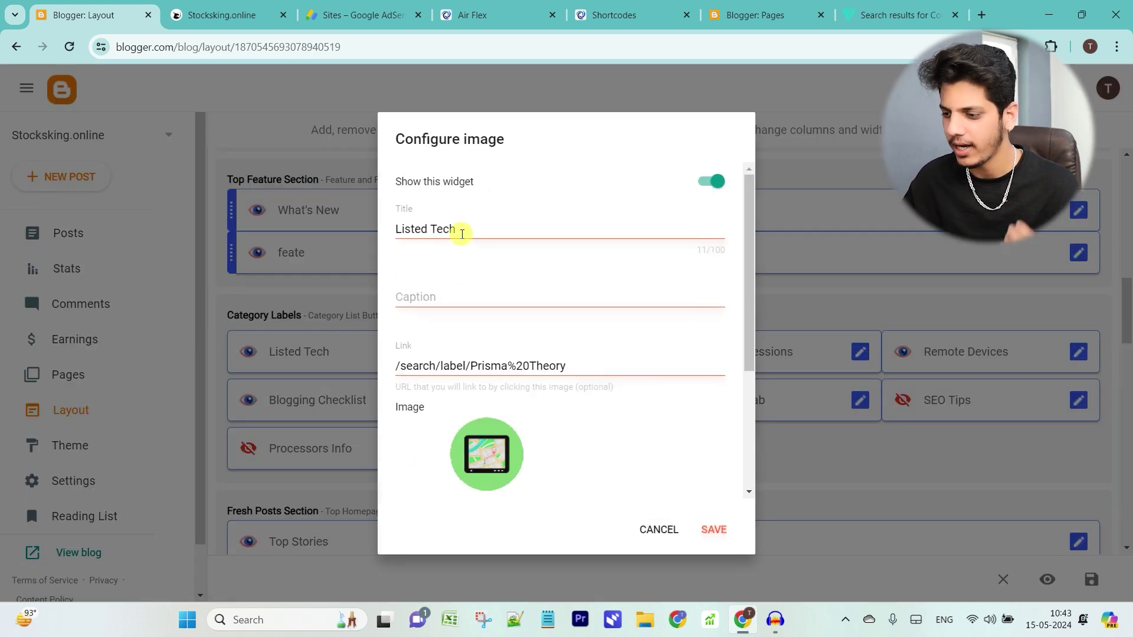
pyautogui.moveTo(460, 230); pyautogui.dragTo(339, 221)
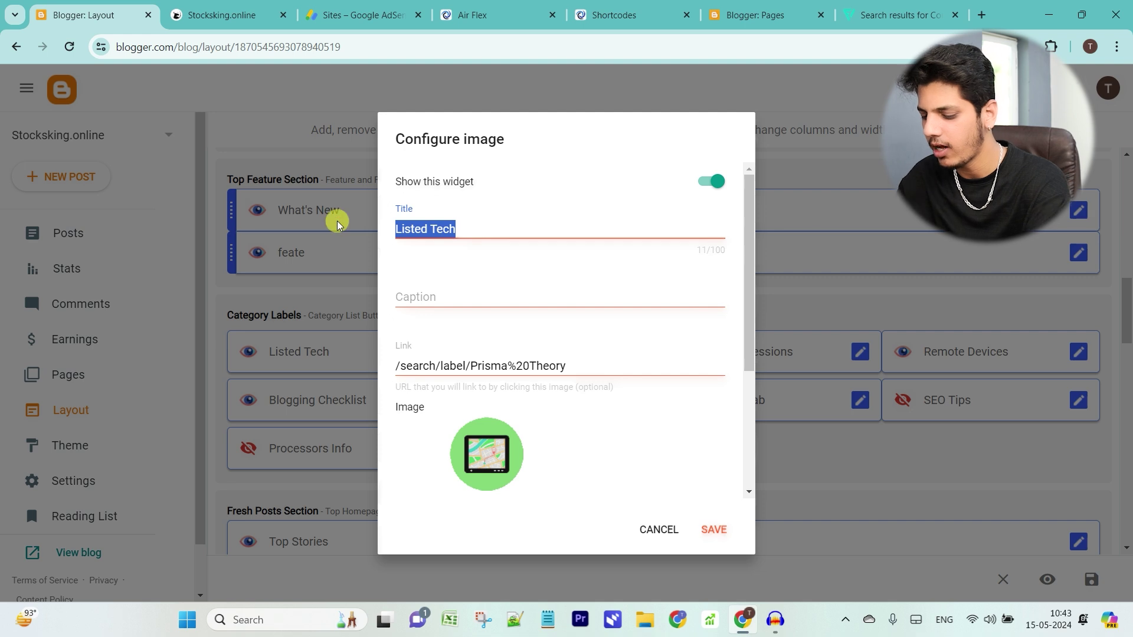
pyautogui.write('Stocks')
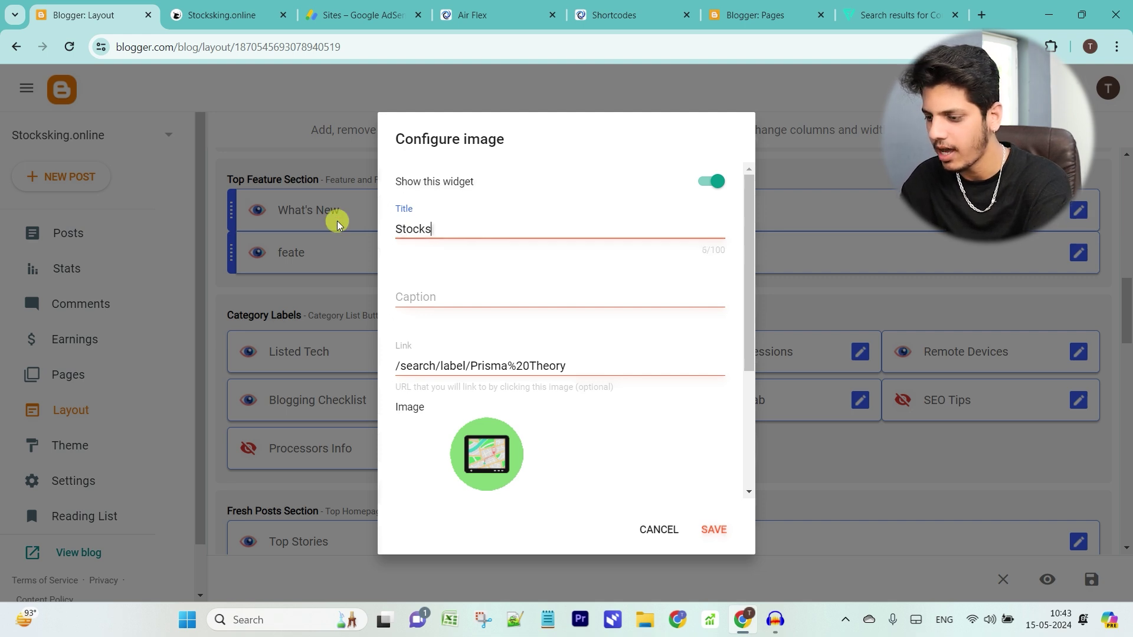
pyautogui.press('BackSpace')
pyautogui.write('Market')
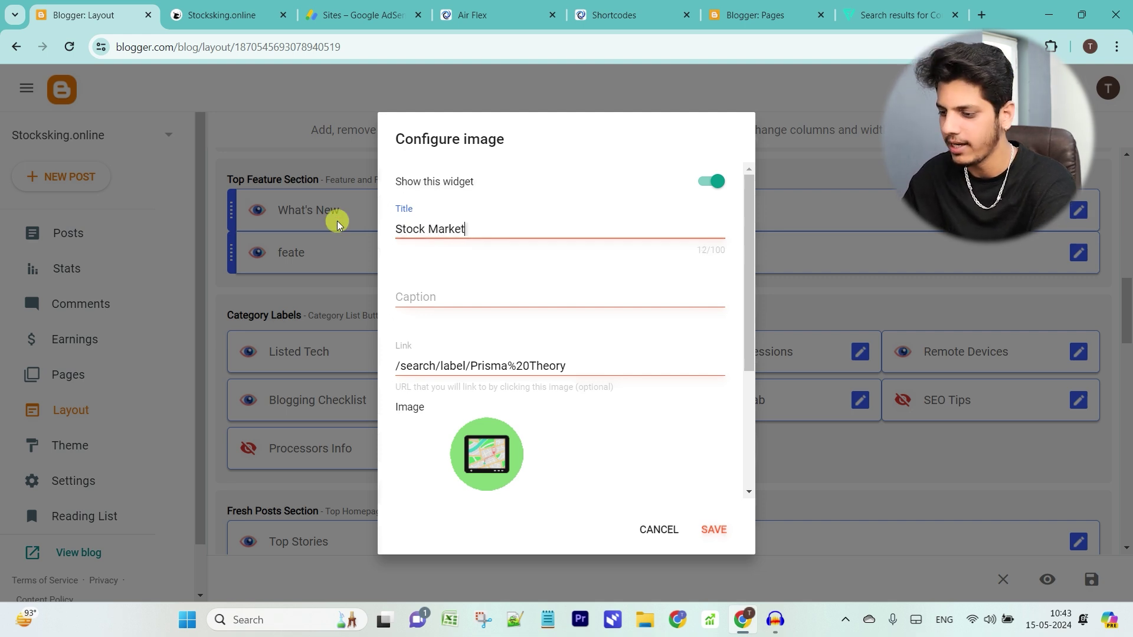
pyautogui.scroll(-2, 518, 364)
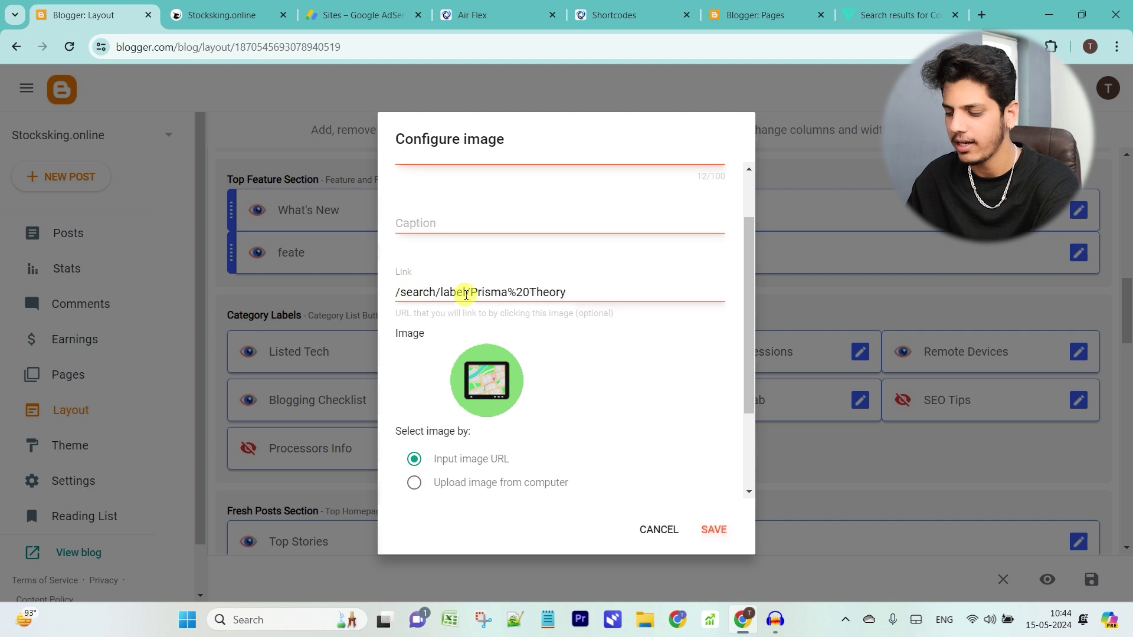
pyautogui.scroll(-3, 468, 291)
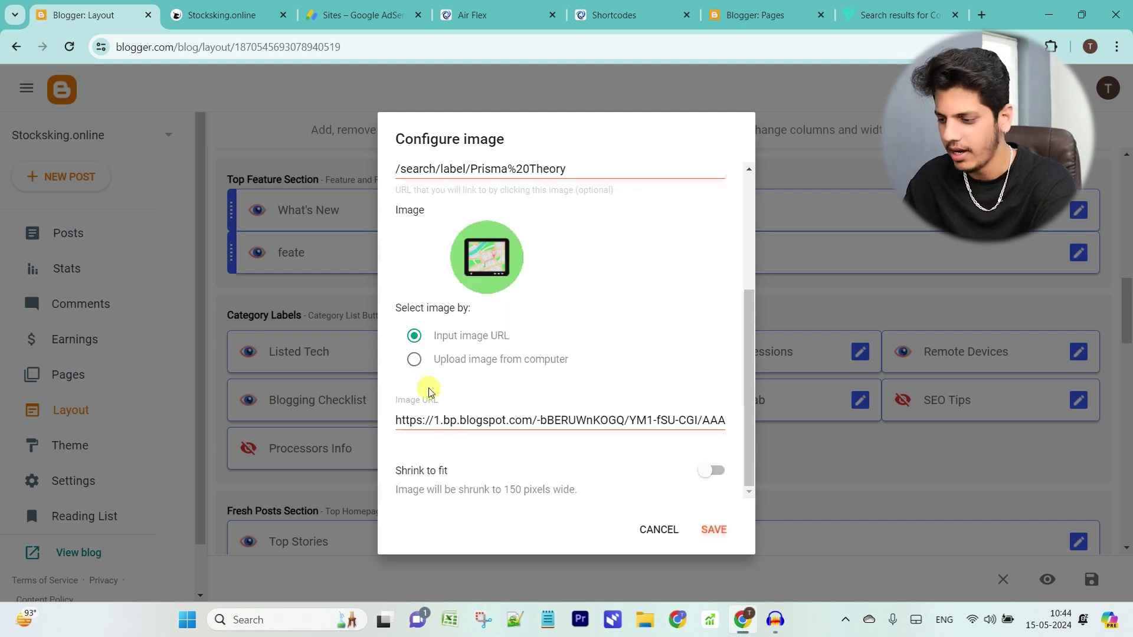
pyautogui.click(414, 496)
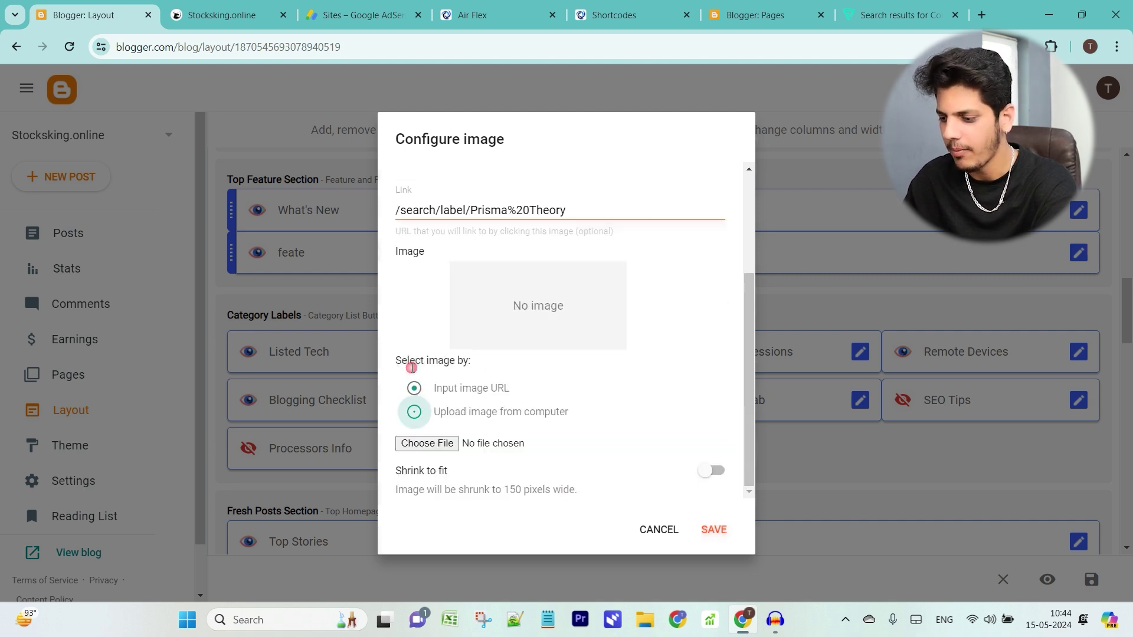
pyautogui.click(430, 446)
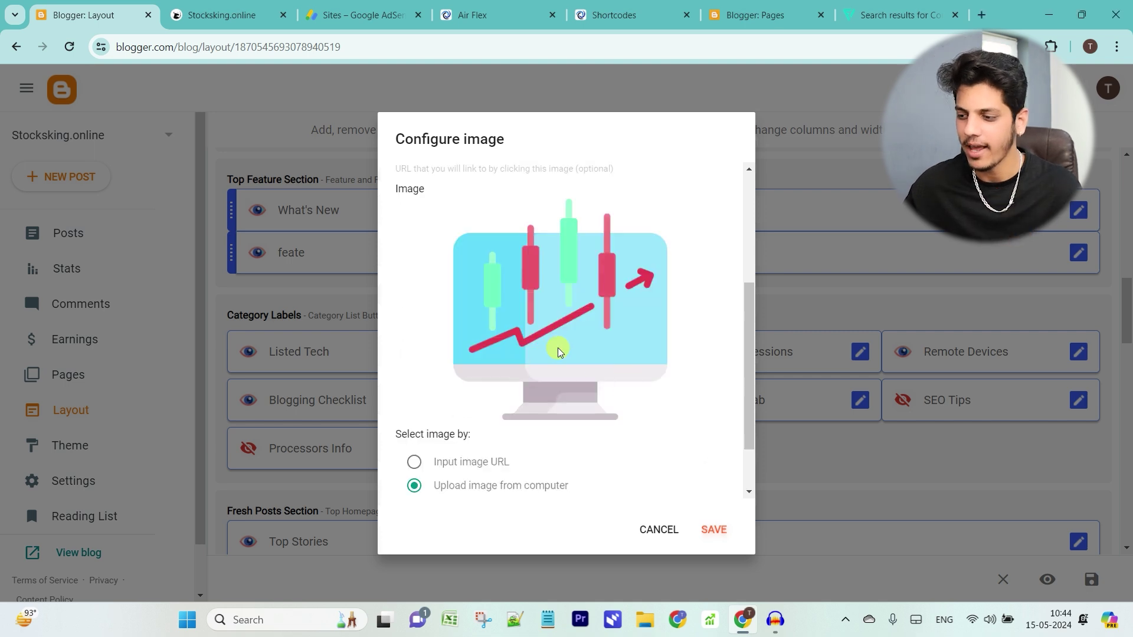
pyautogui.scroll(4, 557, 348)
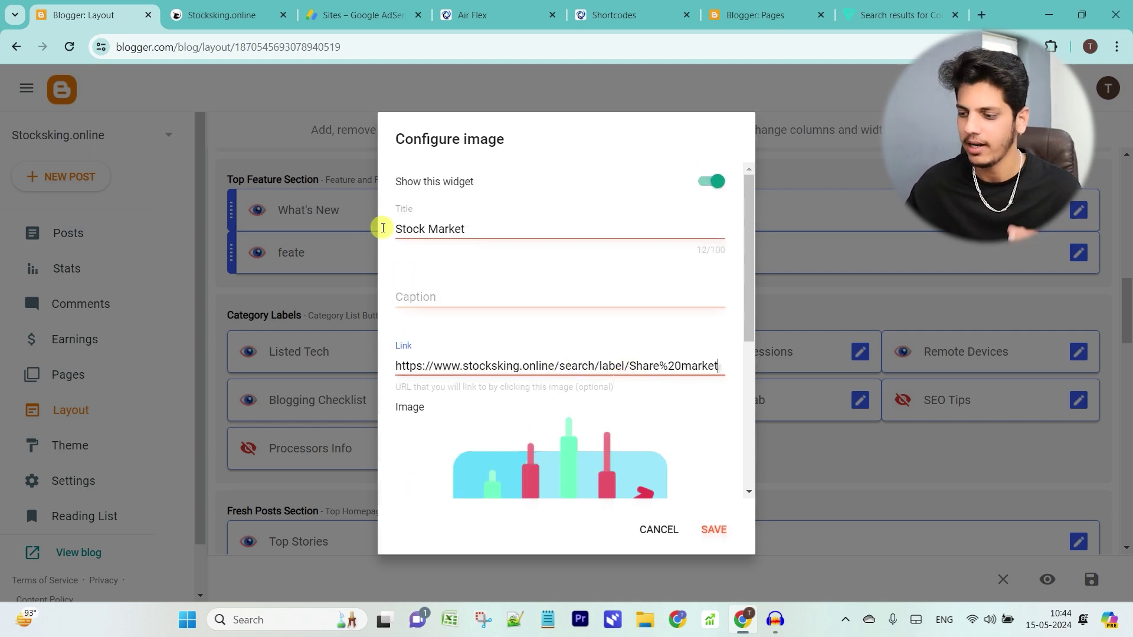
pyautogui.click(713, 529)
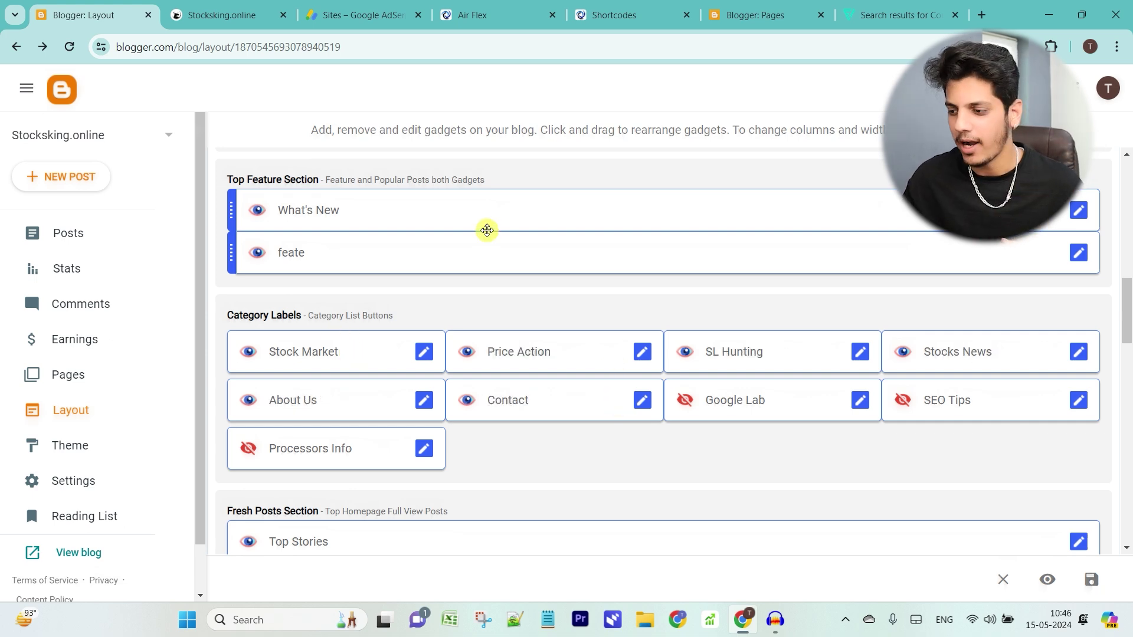
# Save the layout arrangement and reload the live blog to check the updated category buttons.
pyautogui.click(1089, 581)
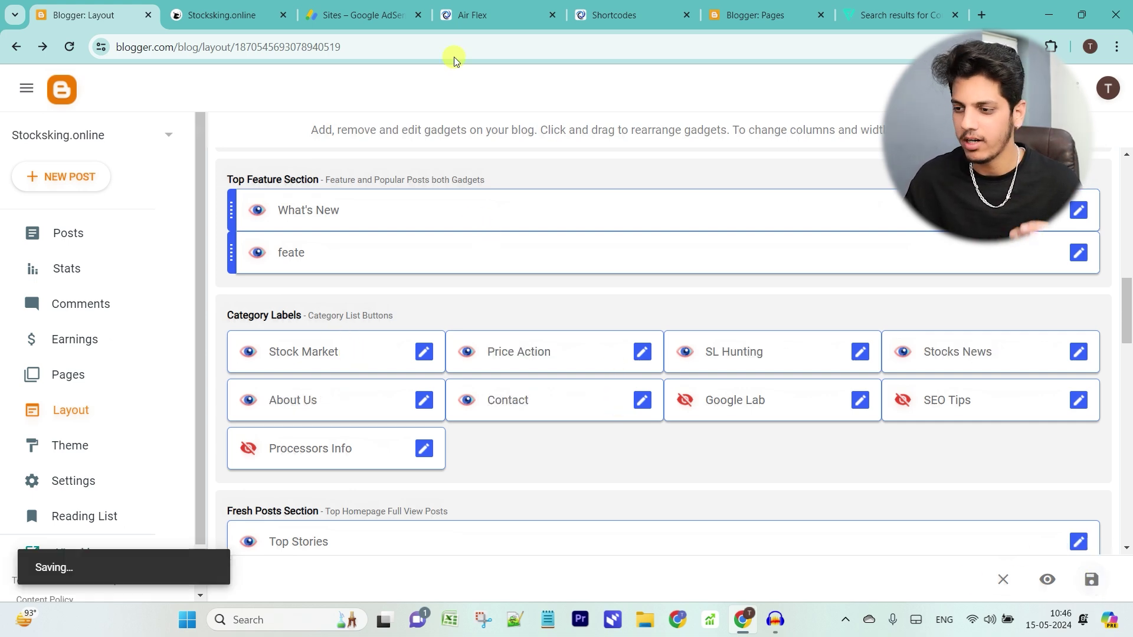
pyautogui.click(220, 14)
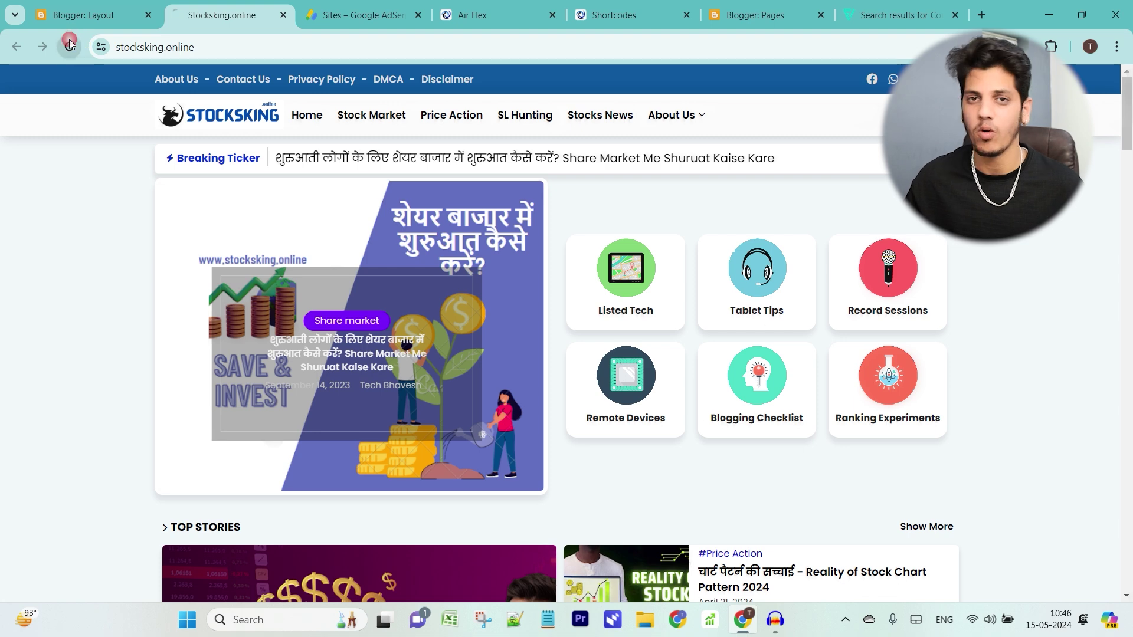
pyautogui.click(69, 45)
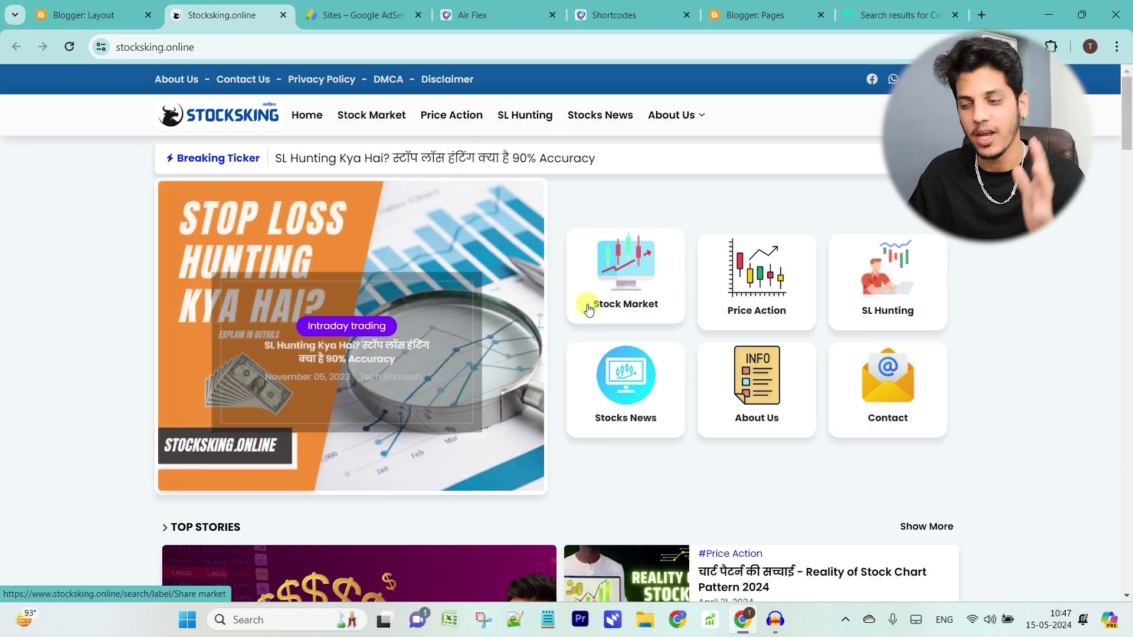
# Examine the rest of the live homepage for leftover template text, including the footer's About Us section and the scroll panel heading.
pyautogui.scroll(-1, 585, 304)
pyautogui.scroll(-12, 582, 251)
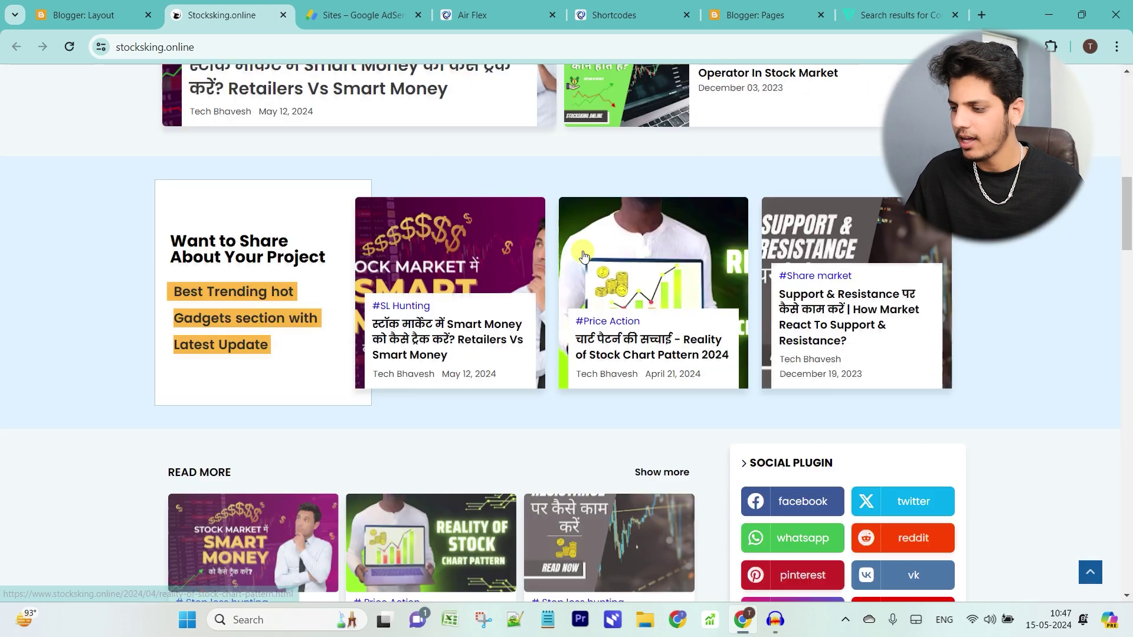
pyautogui.scroll(-18, 879, 260)
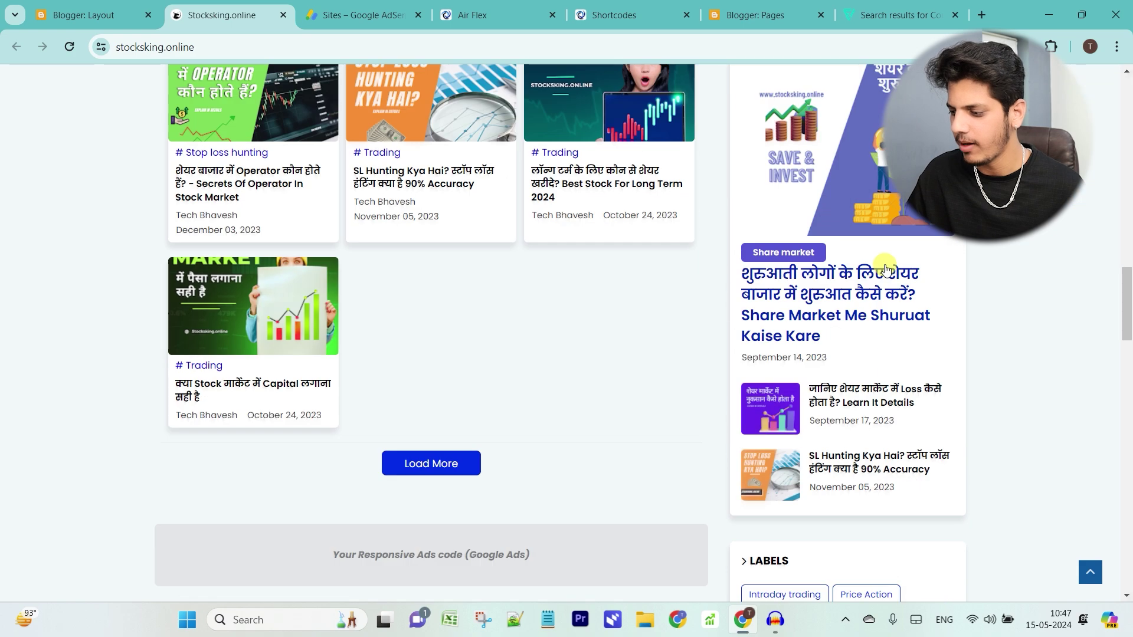
pyautogui.scroll(-2, 267, 295)
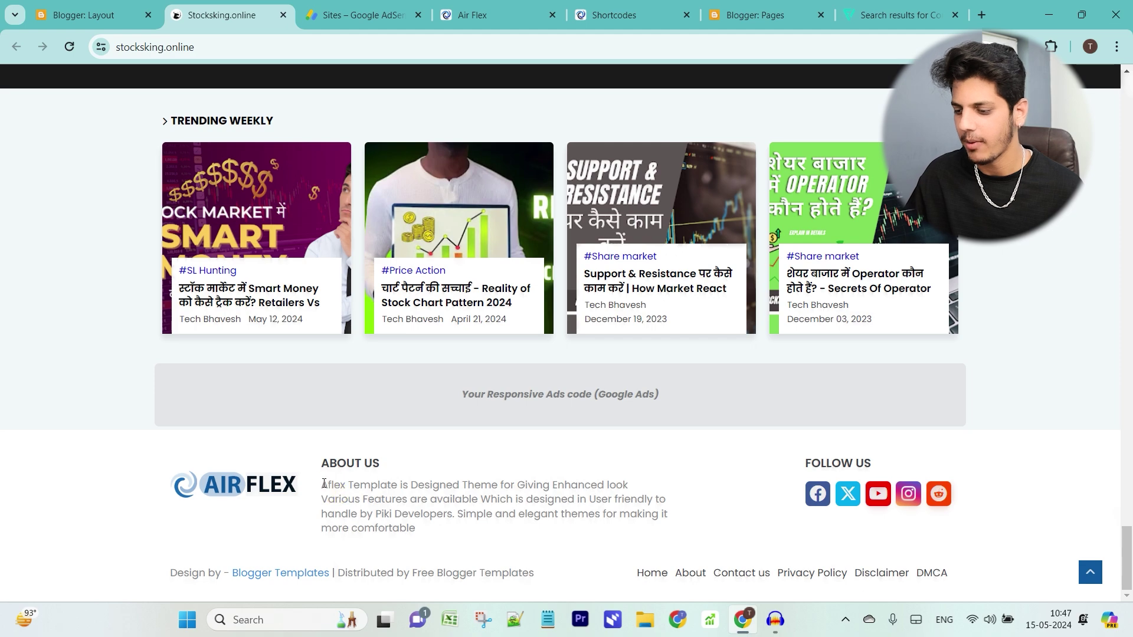
pyautogui.moveTo(323, 484); pyautogui.dragTo(438, 528)
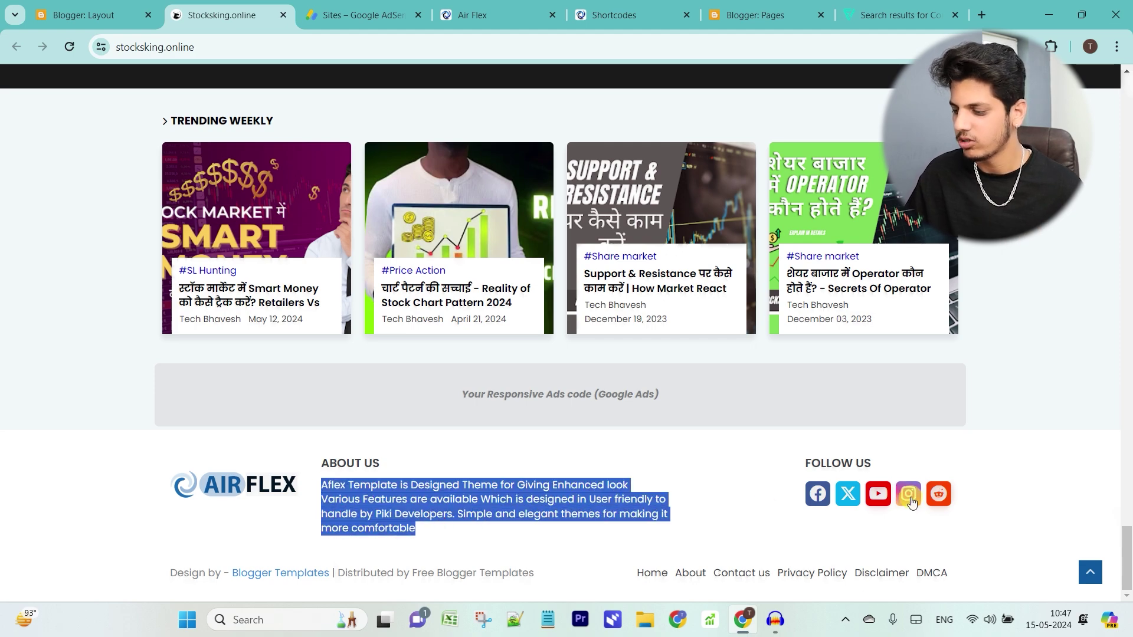
pyautogui.click(690, 573)
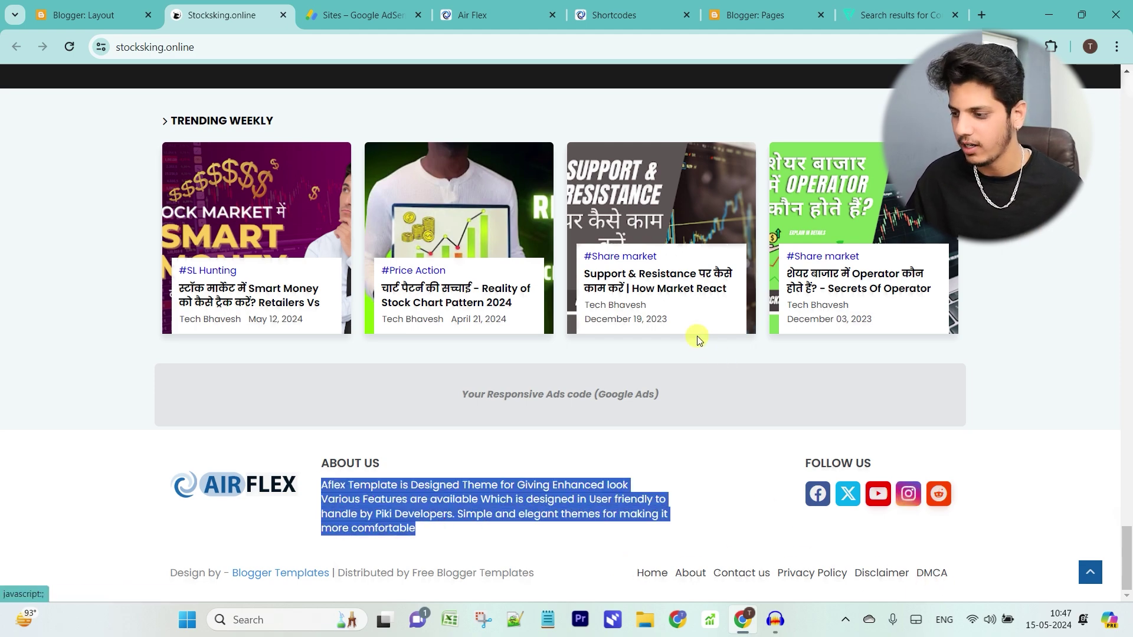
pyautogui.scroll(-15, 692, 327)
pyautogui.scroll(10, 678, 304)
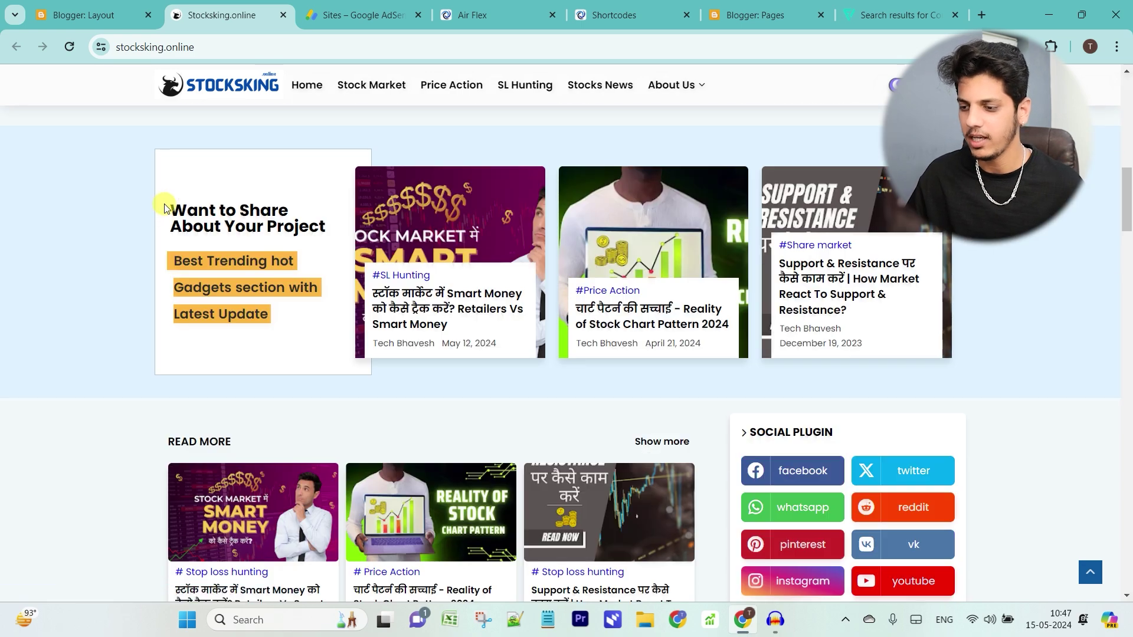
pyautogui.moveTo(183, 212); pyautogui.dragTo(289, 329)
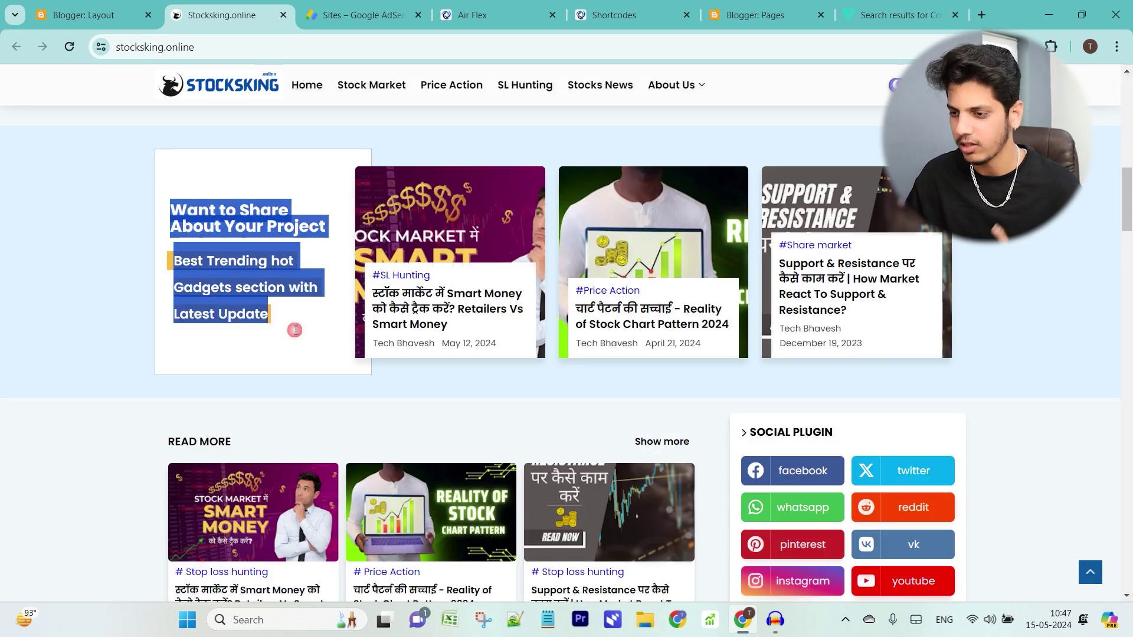
# Set the Scroll Panel title to "If you want to learn Stock Market" and content to "Then Join and read all the articles", and save it.
pyautogui.click(91, 7)
pyautogui.scroll(-4, 460, 288)
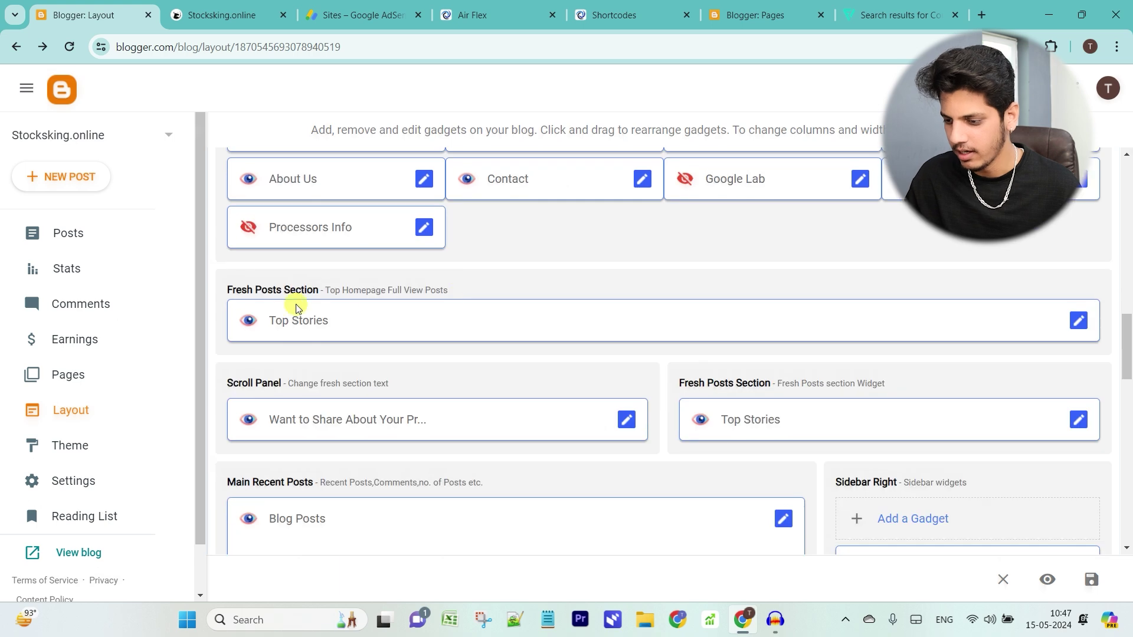
pyautogui.scroll(-3, 301, 309)
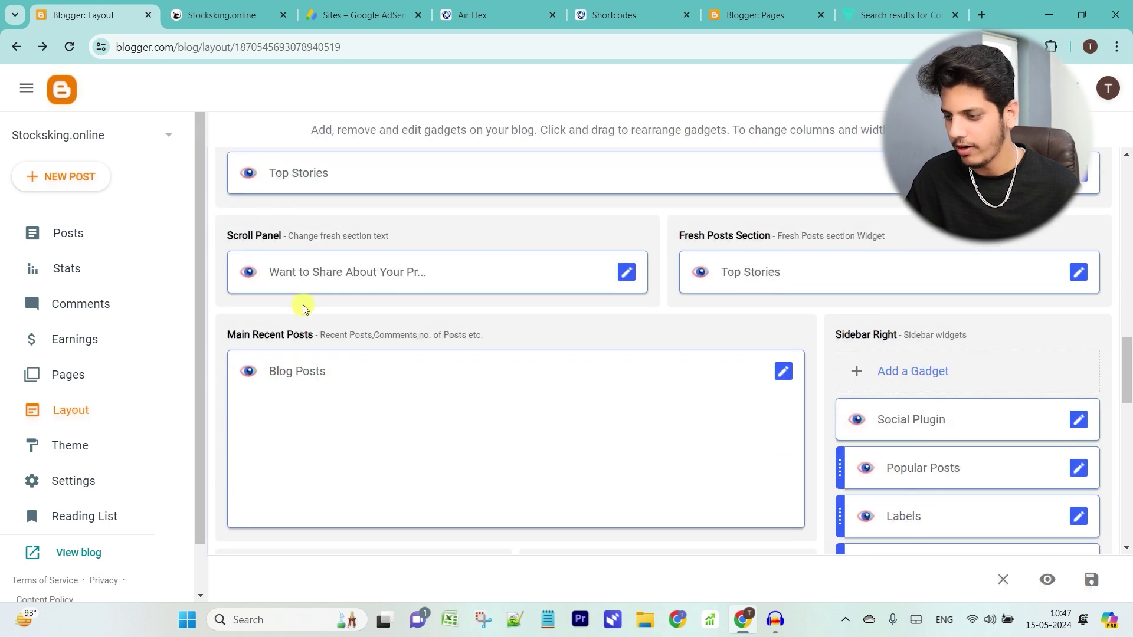
pyautogui.click(635, 279)
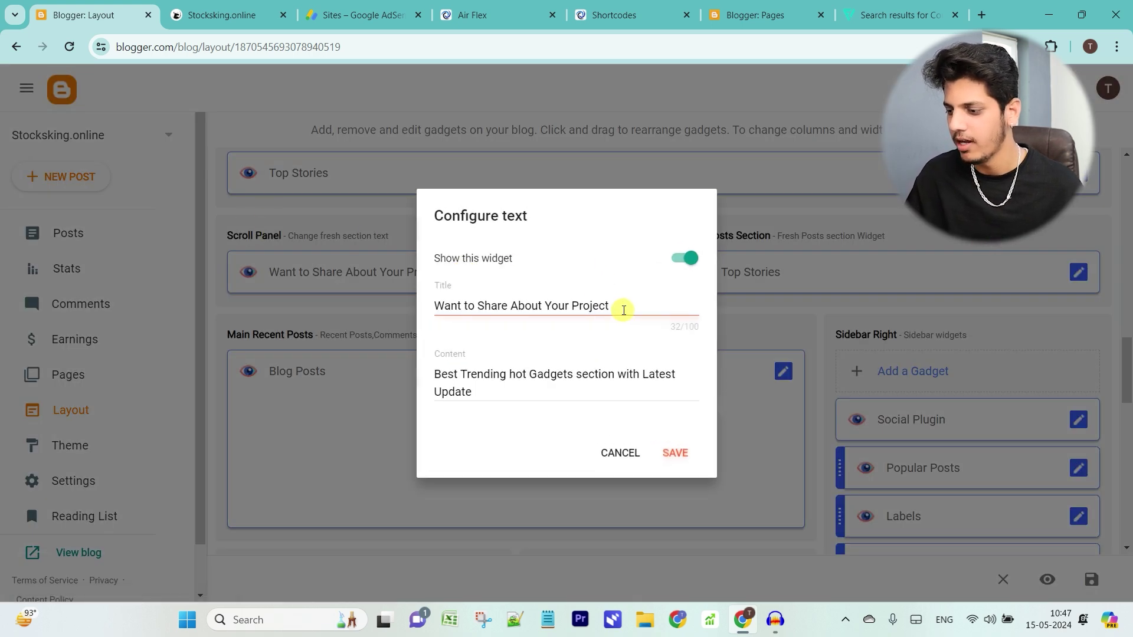
pyautogui.moveTo(620, 308); pyautogui.dragTo(395, 301)
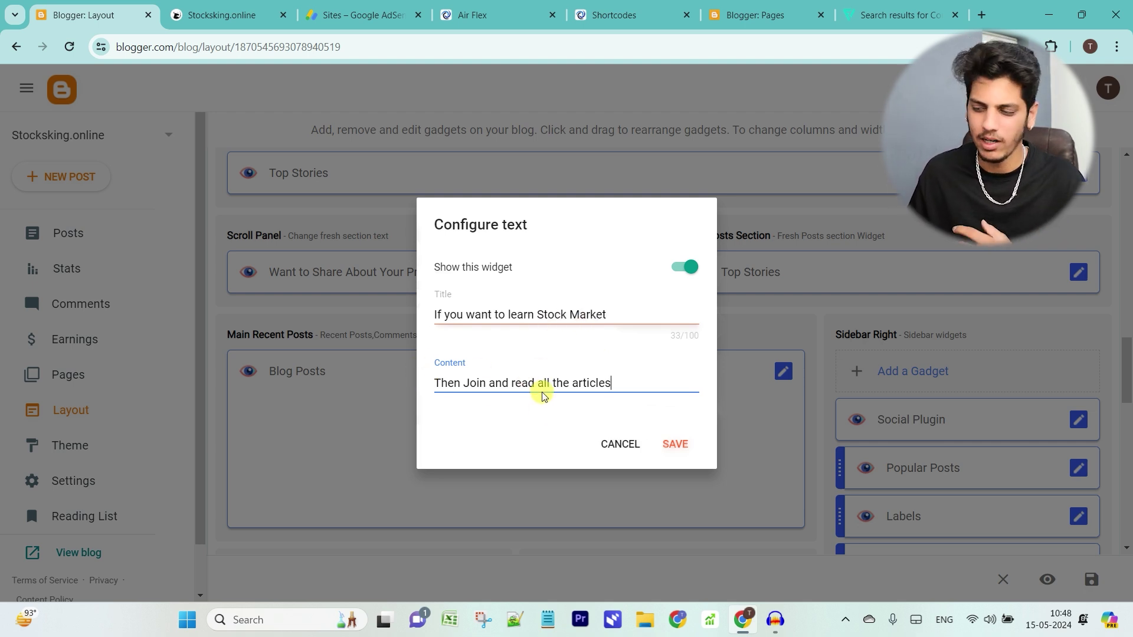
pyautogui.click(660, 452)
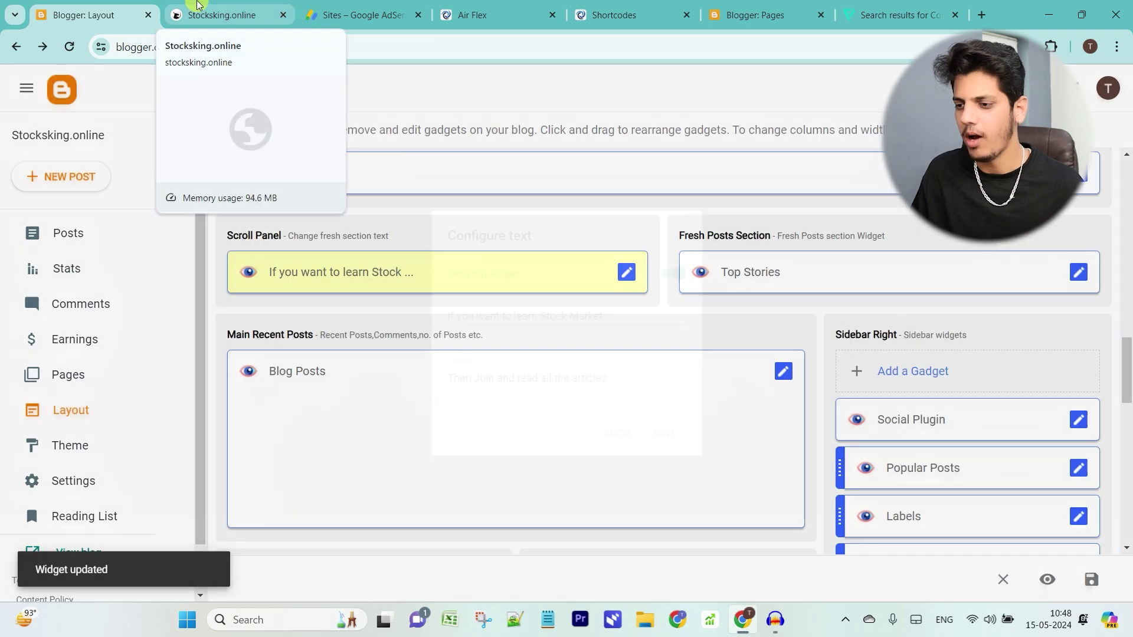
# Check the live sidebar, move the Search This Blog widget to the top of Sidebar Right, and remove Most Recent, Comments and Featured post.
pyautogui.click(197, 5)
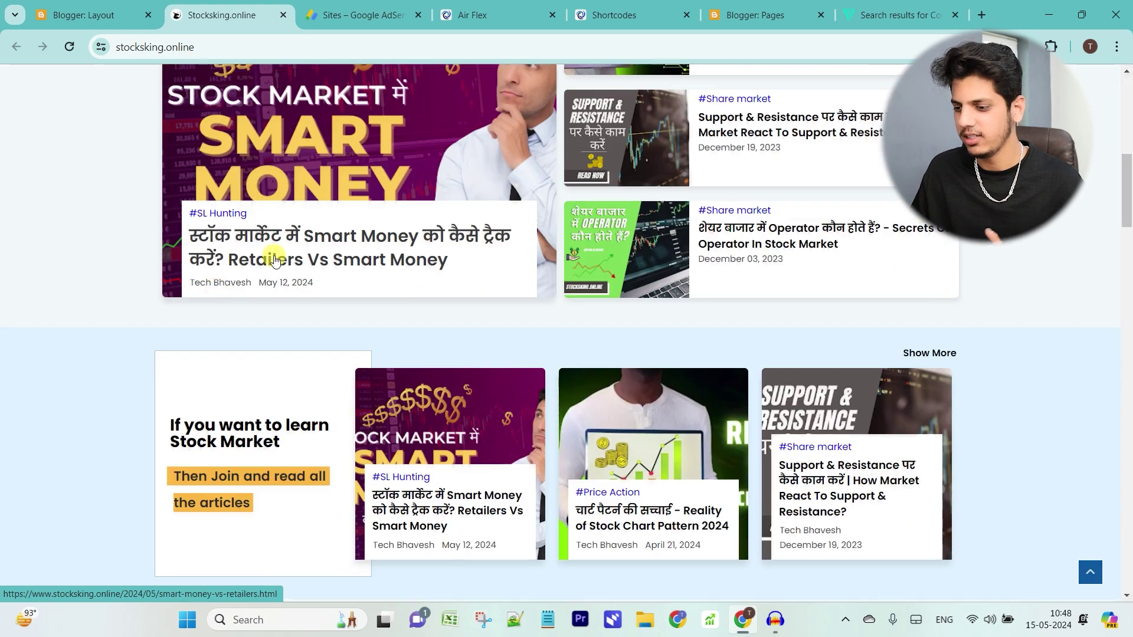
pyautogui.scroll(-1, 366, 319)
pyautogui.scroll(-3, 467, 378)
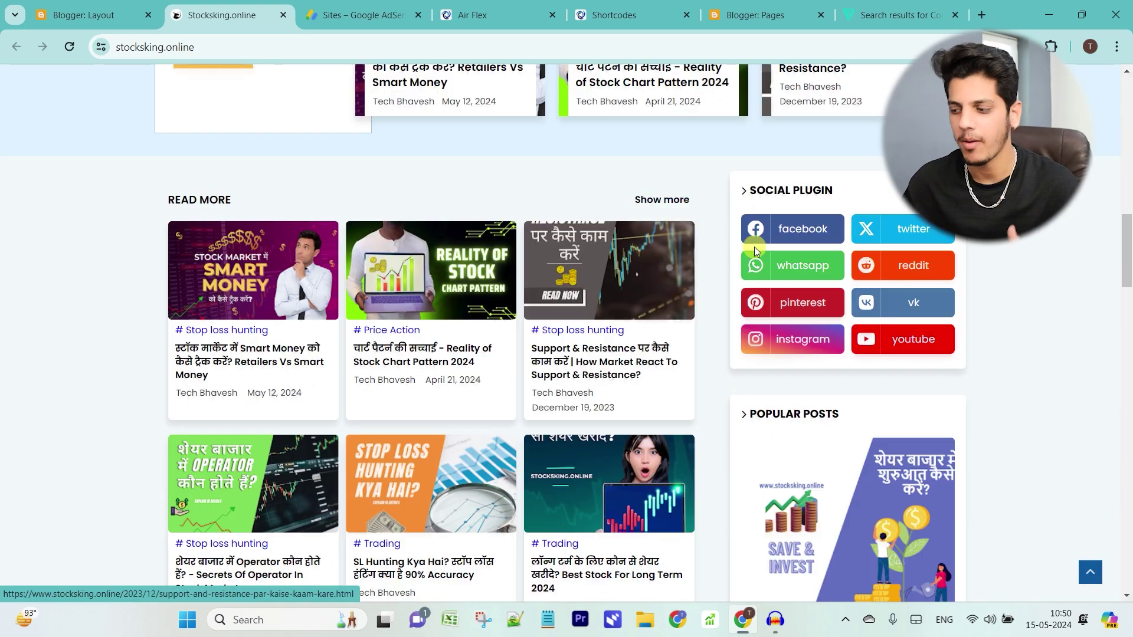
pyautogui.scroll(-7, 767, 272)
pyautogui.scroll(4, 790, 296)
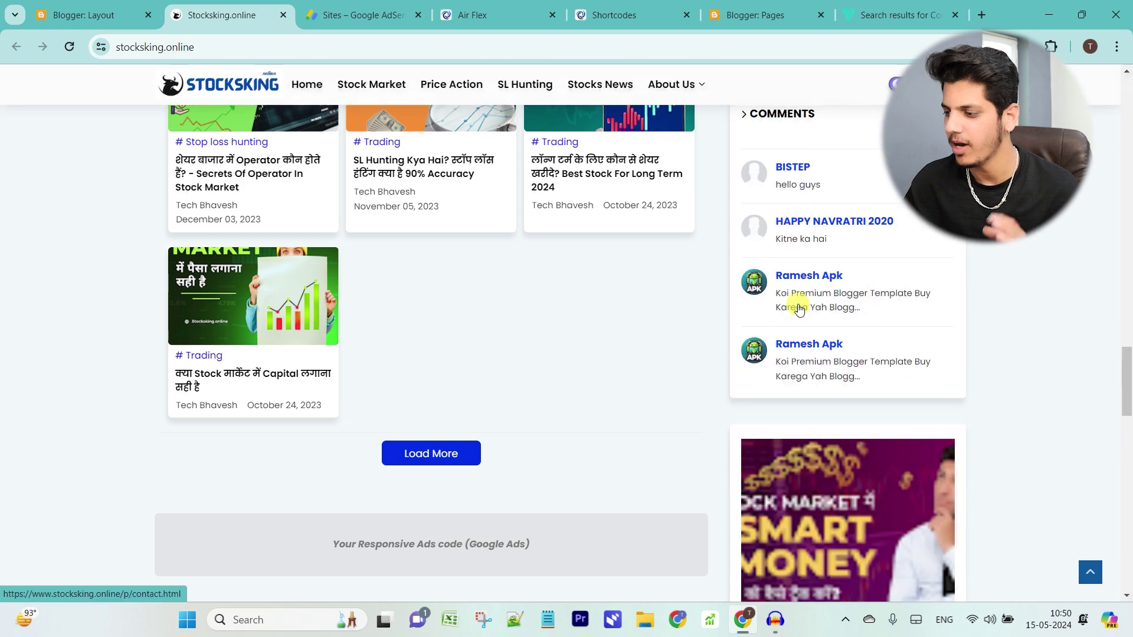
pyautogui.click(65, 5)
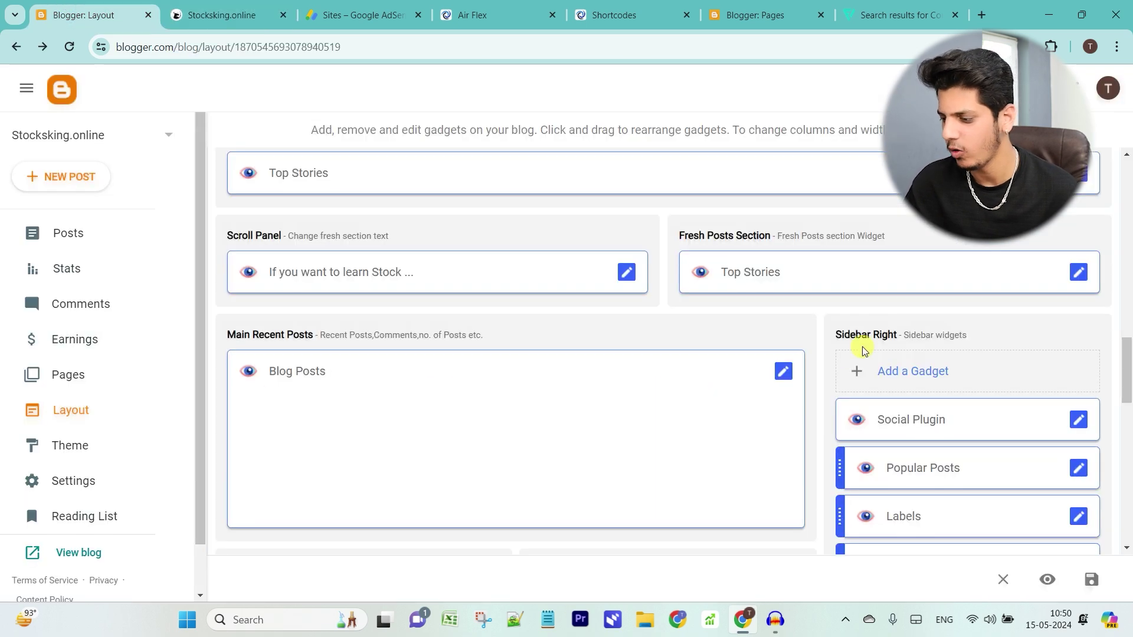
pyautogui.scroll(-4, 856, 413)
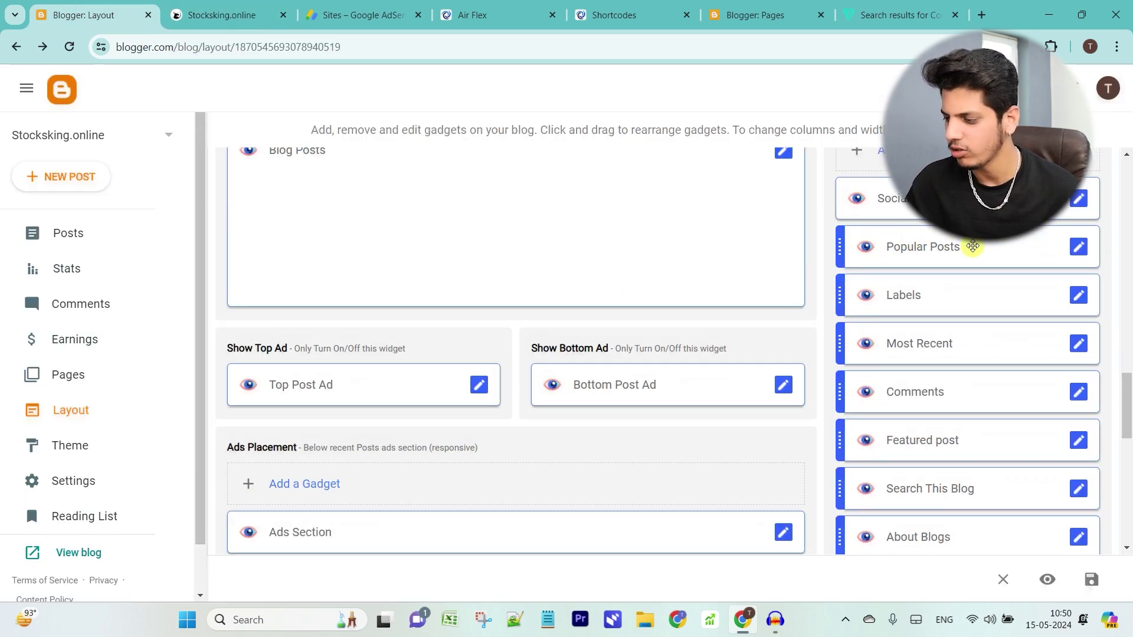
pyautogui.scroll(-3, 925, 349)
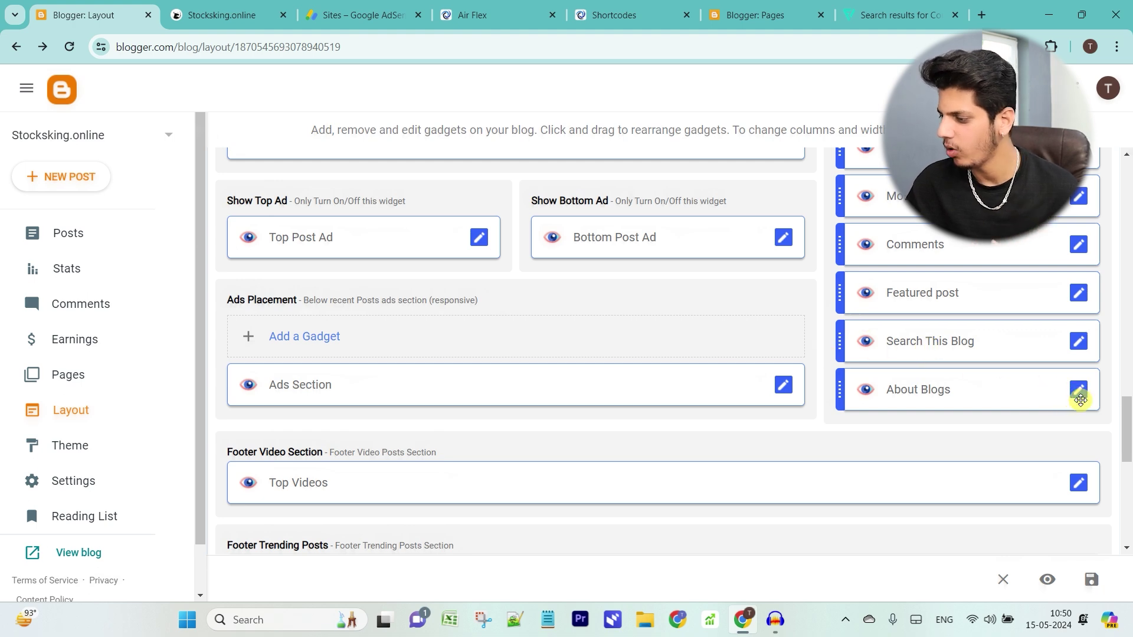
pyautogui.scroll(4, 1072, 391)
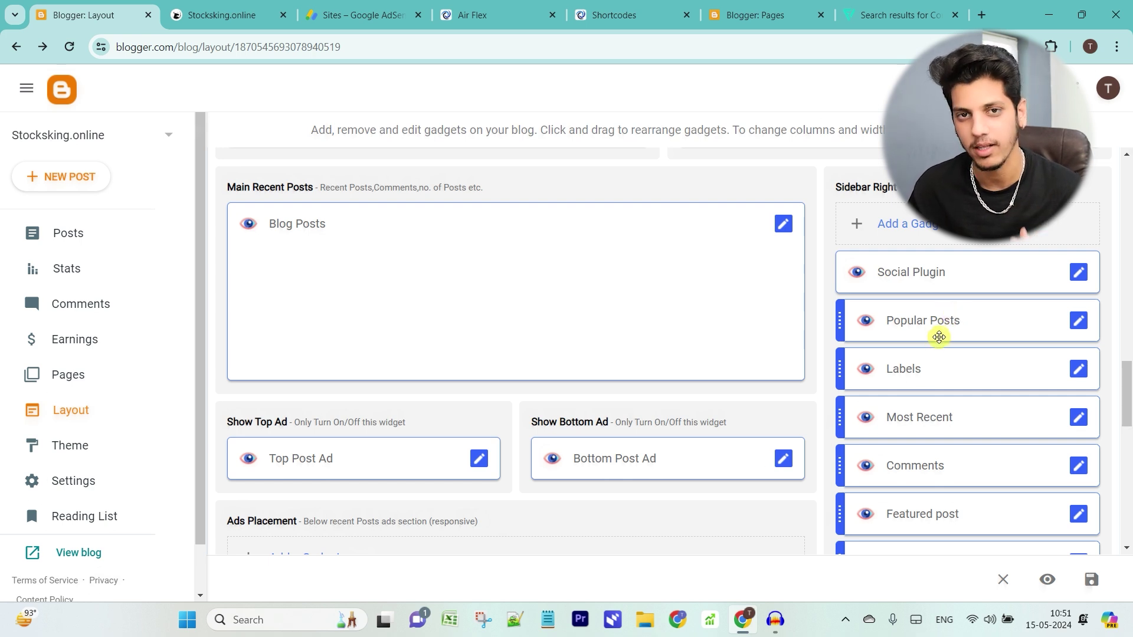
pyautogui.scroll(-1, 944, 330)
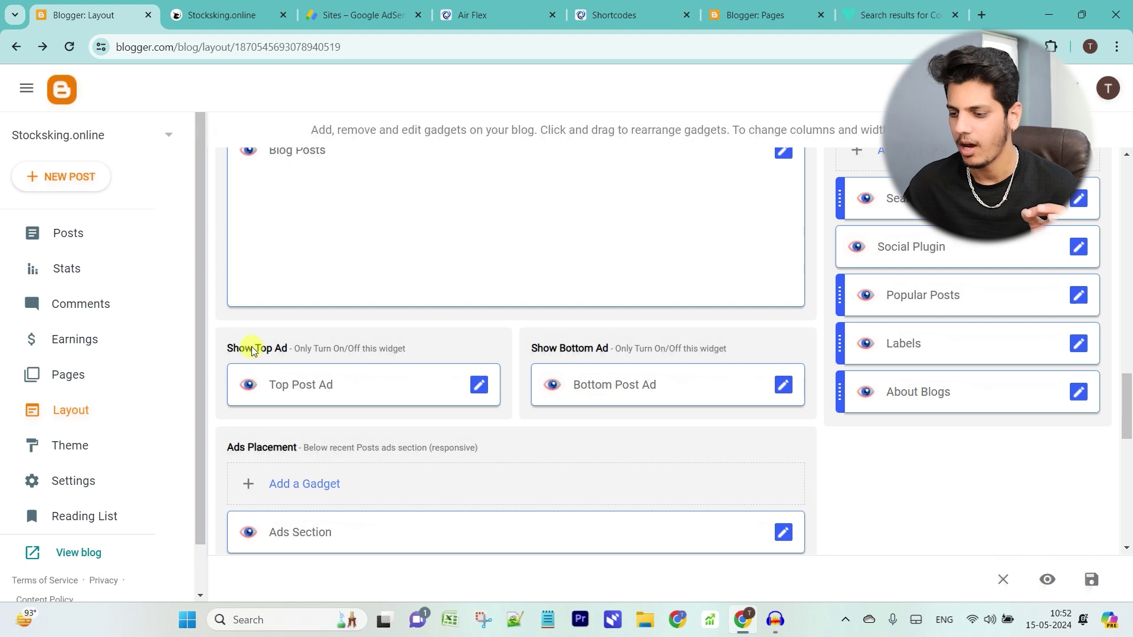
# Turn off the Top Post Ad widget in the Show Top Ad section and save it.
pyautogui.scroll(-3, 356, 325)
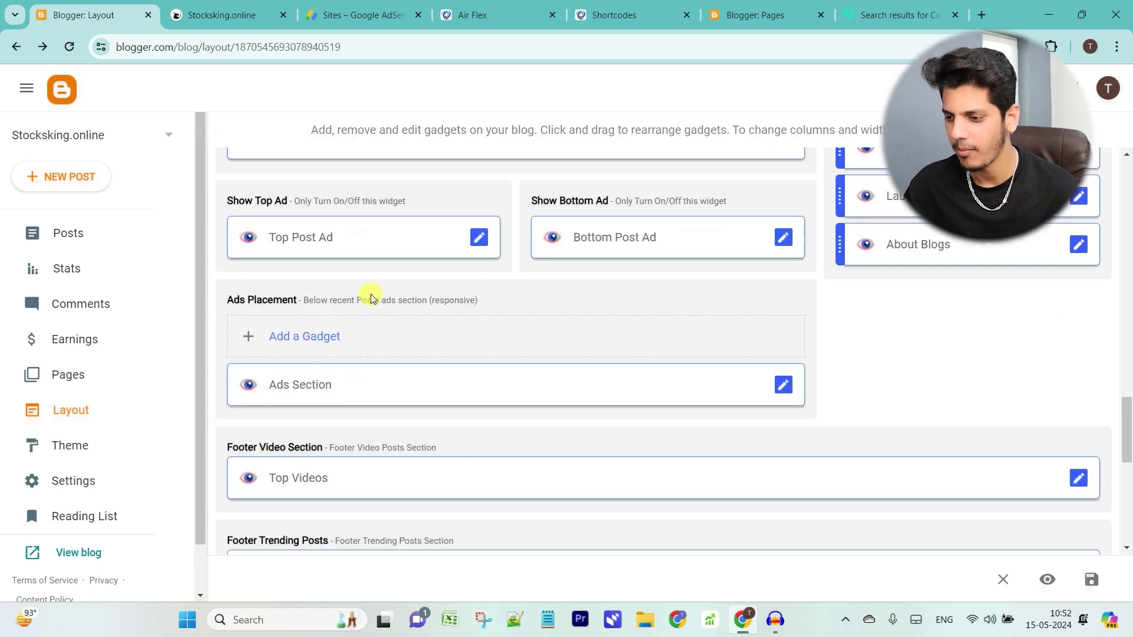
pyautogui.click(474, 238)
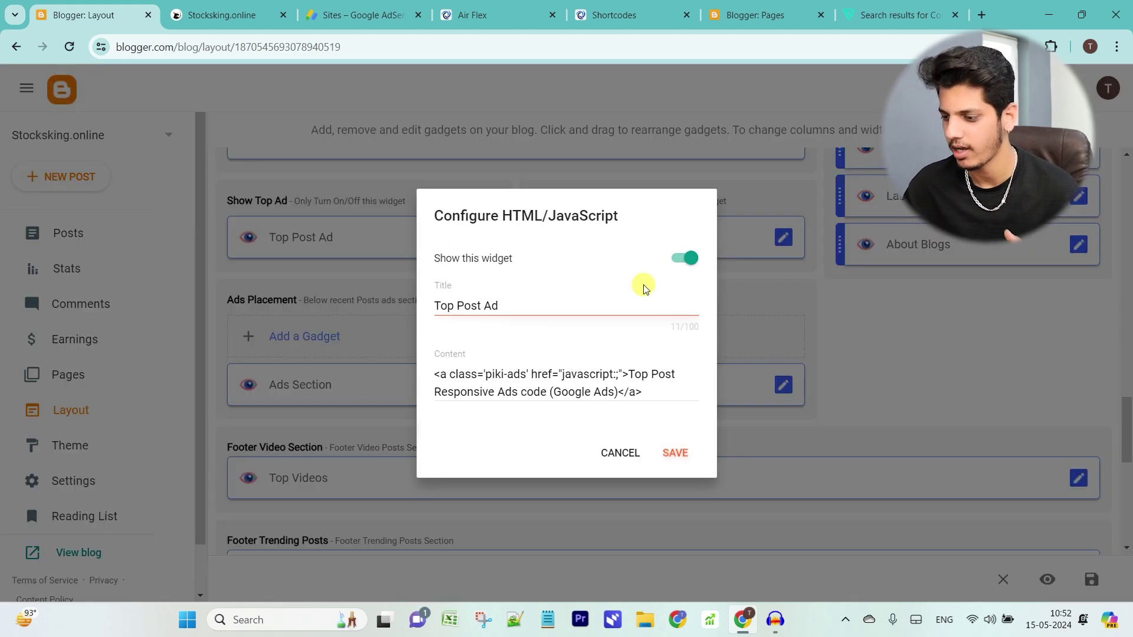
pyautogui.click(688, 258)
pyautogui.click(670, 454)
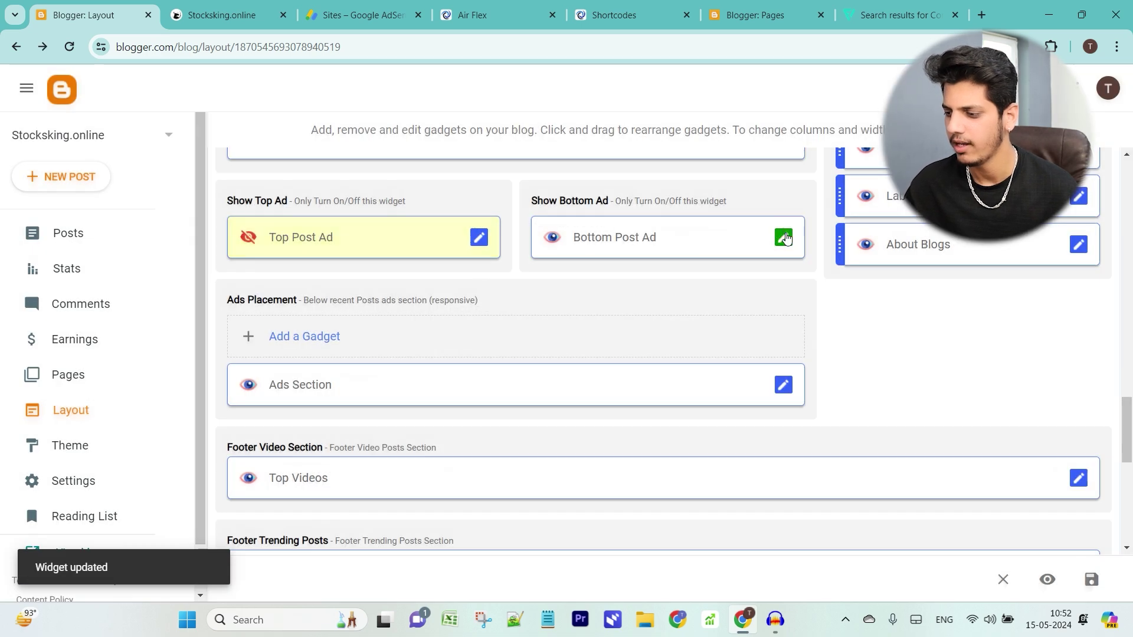
# Turn off the Bottom Post Ad widget, clear its content code, and save it.
pyautogui.click(785, 238)
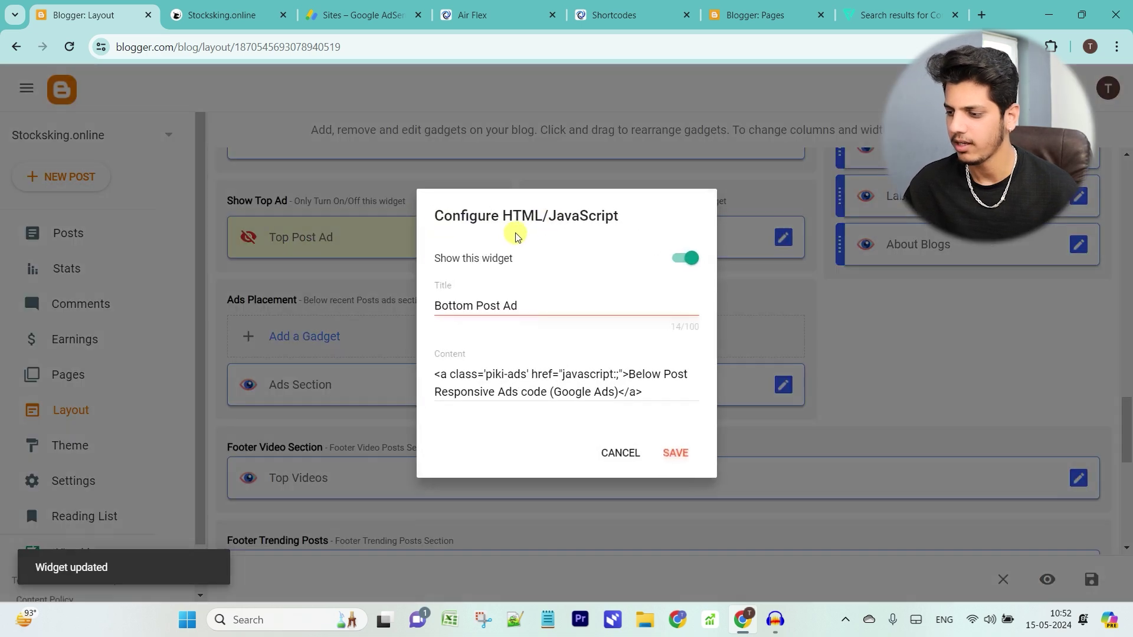
pyautogui.click(684, 259)
pyautogui.doubleClick(527, 392)
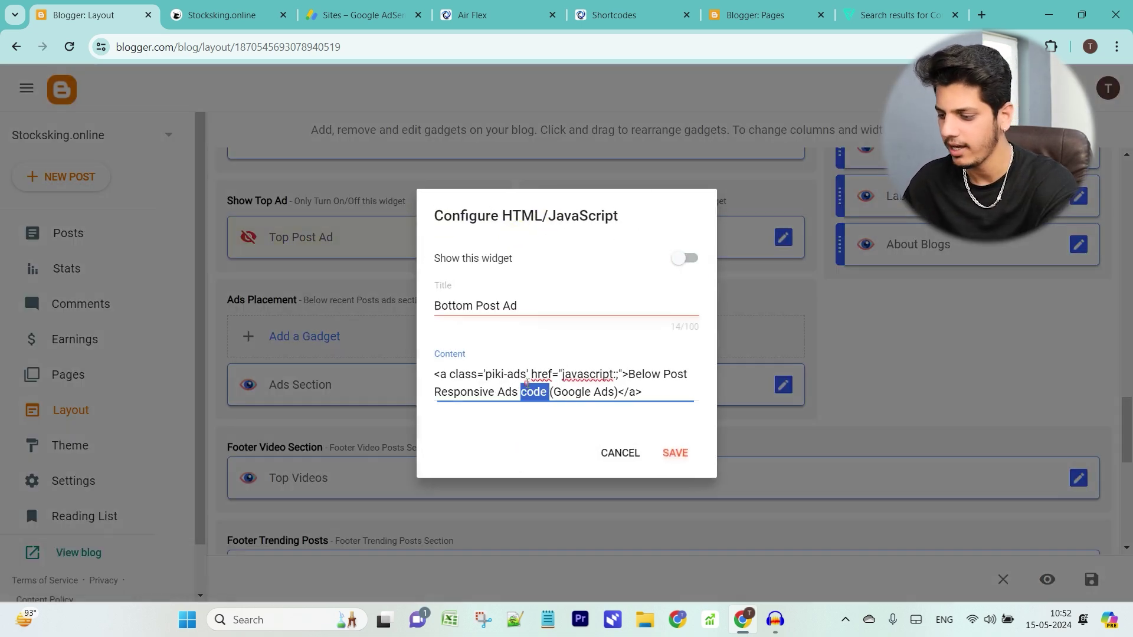
pyautogui.hotkey('ctrl', 'a')
pyautogui.press('BackSpace')
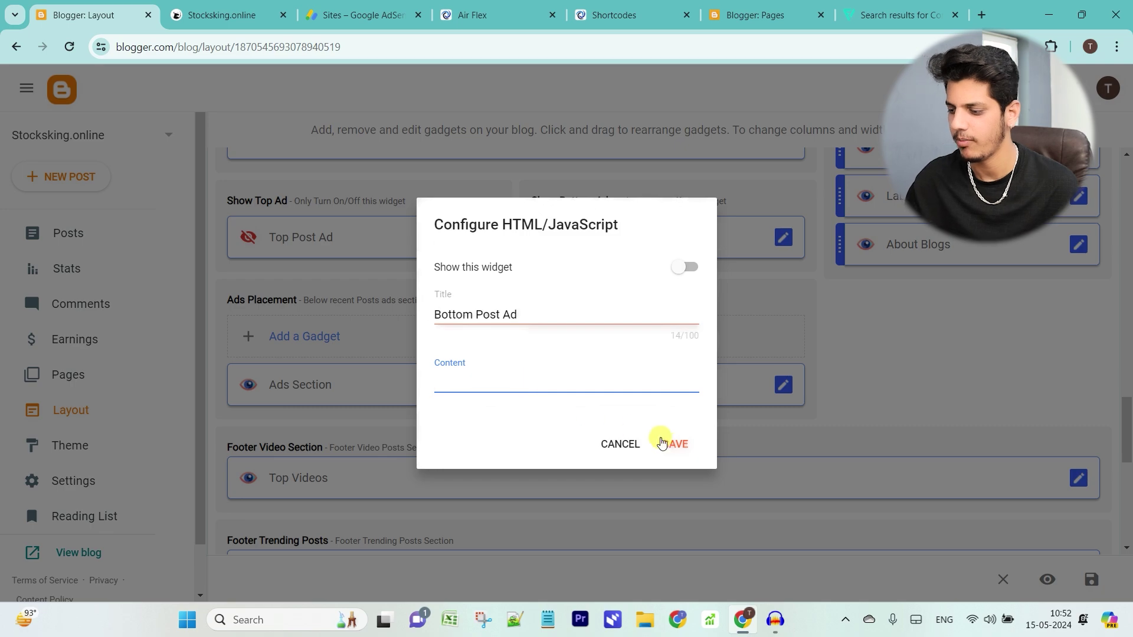
pyautogui.click(673, 444)
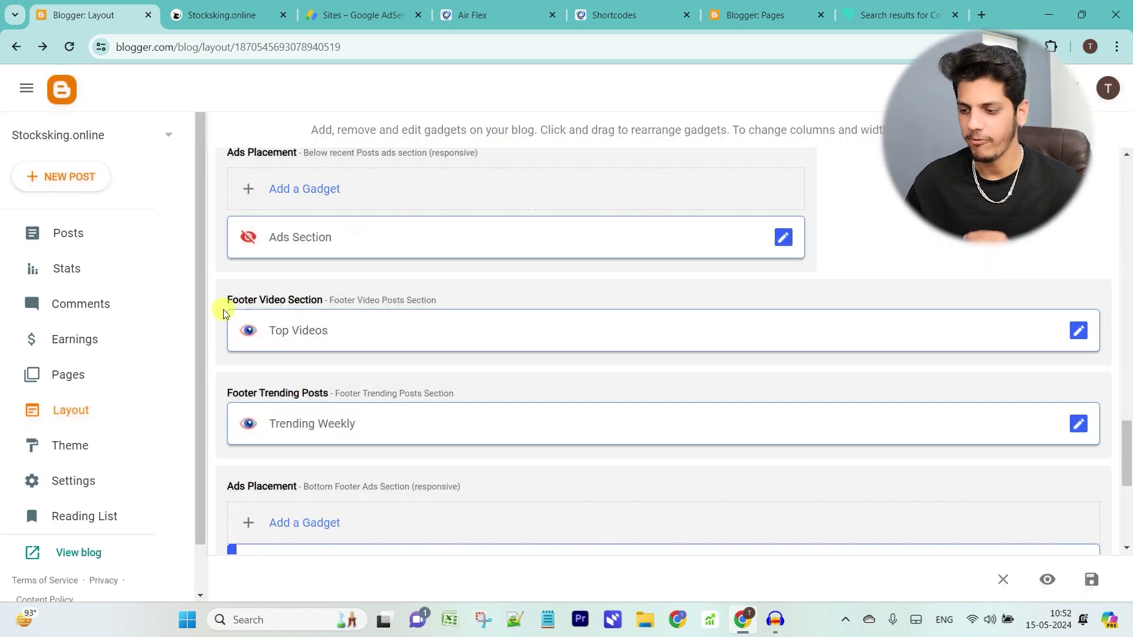
# Examine the lower part of the live homepage, including the video section, Trending Weekly, ad placeholder and footer.
pyautogui.click(224, 15)
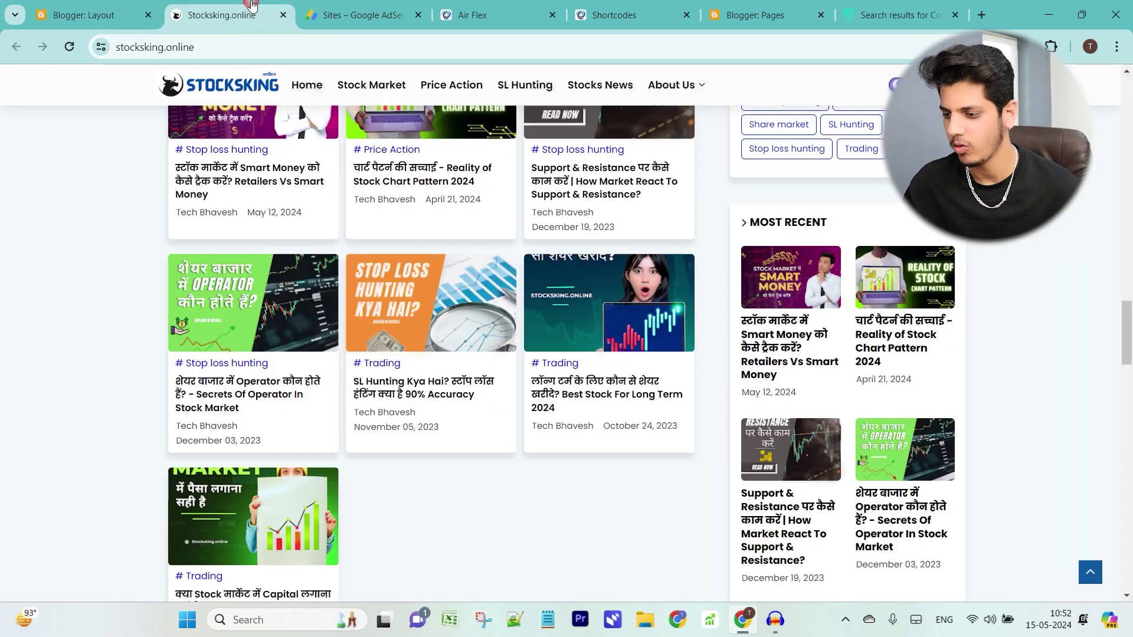
pyautogui.scroll(-12, 570, 332)
pyautogui.scroll(8, 282, 305)
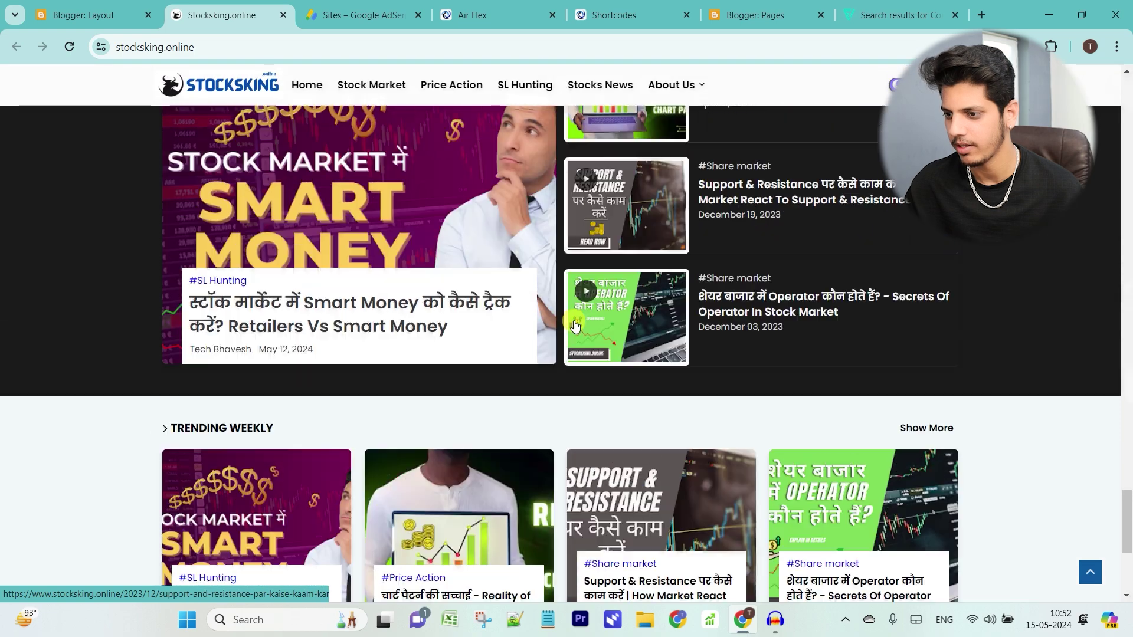
pyautogui.scroll(-4, 282, 305)
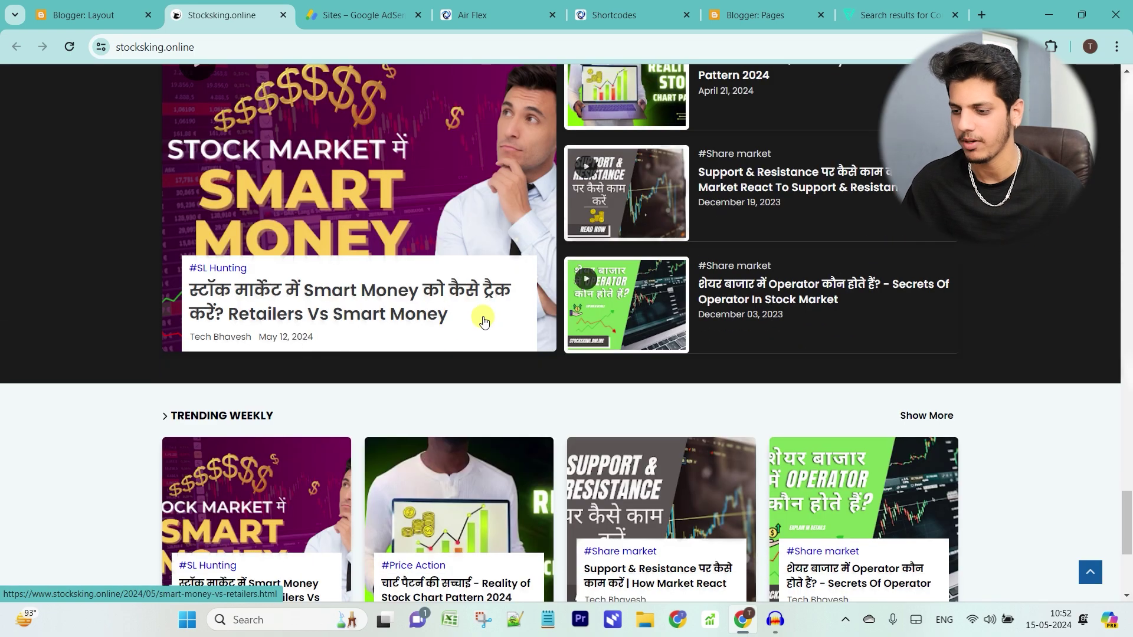
pyautogui.scroll(-4, 175, 271)
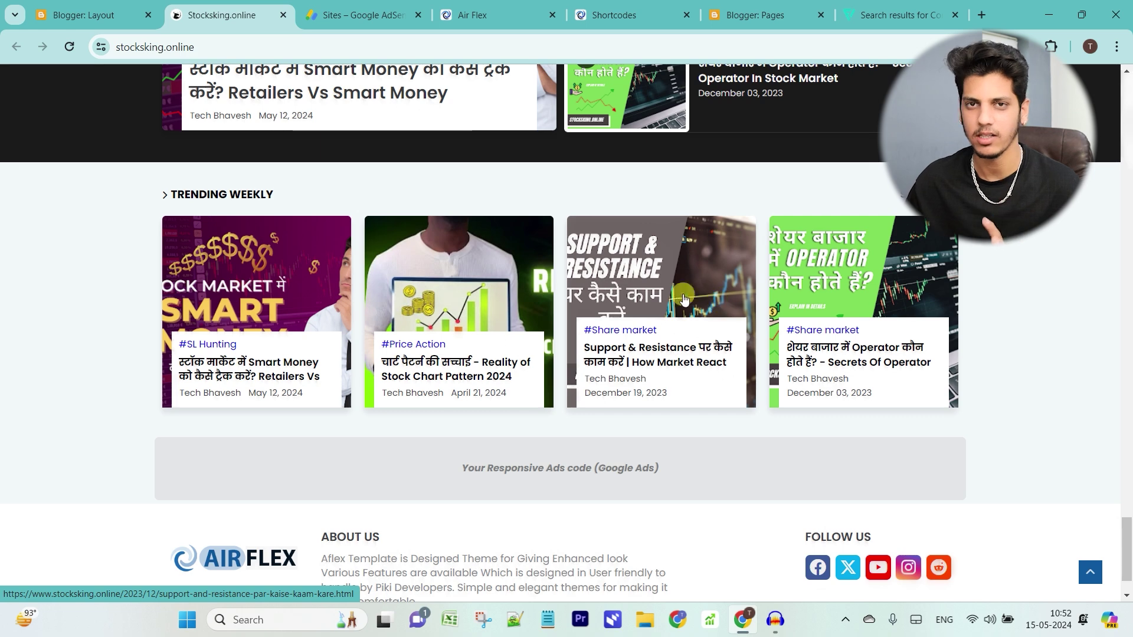
pyautogui.scroll(-1, 112, 195)
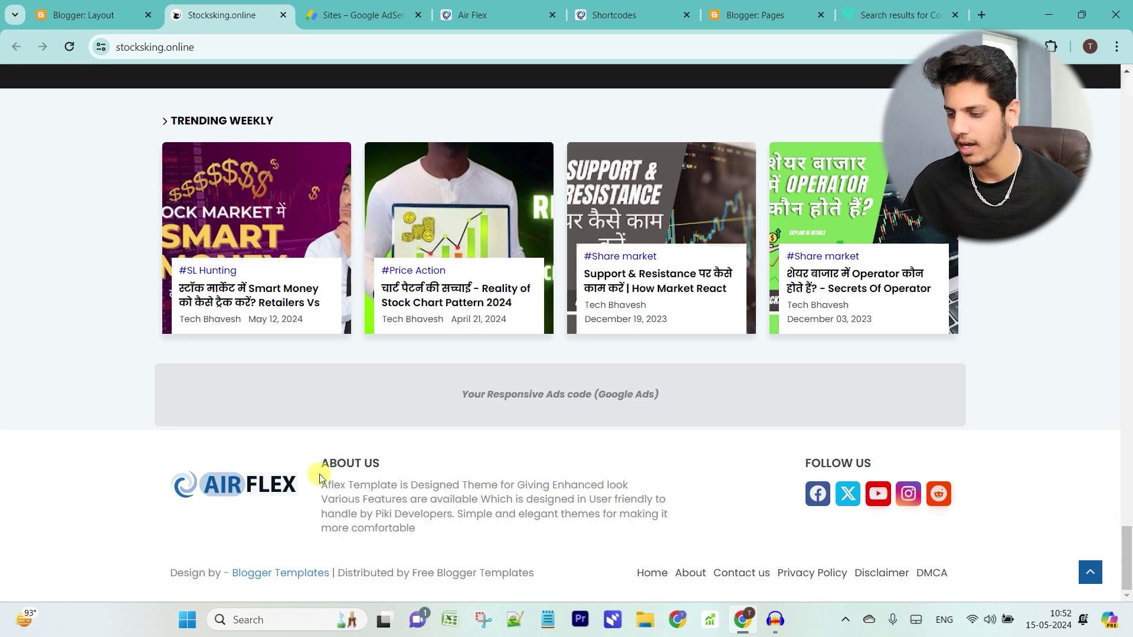
# Open the footer's About Us widget in the blog layout and remove its Air Flex logo image.
pyautogui.click(88, 15)
pyautogui.scroll(-5, 582, 445)
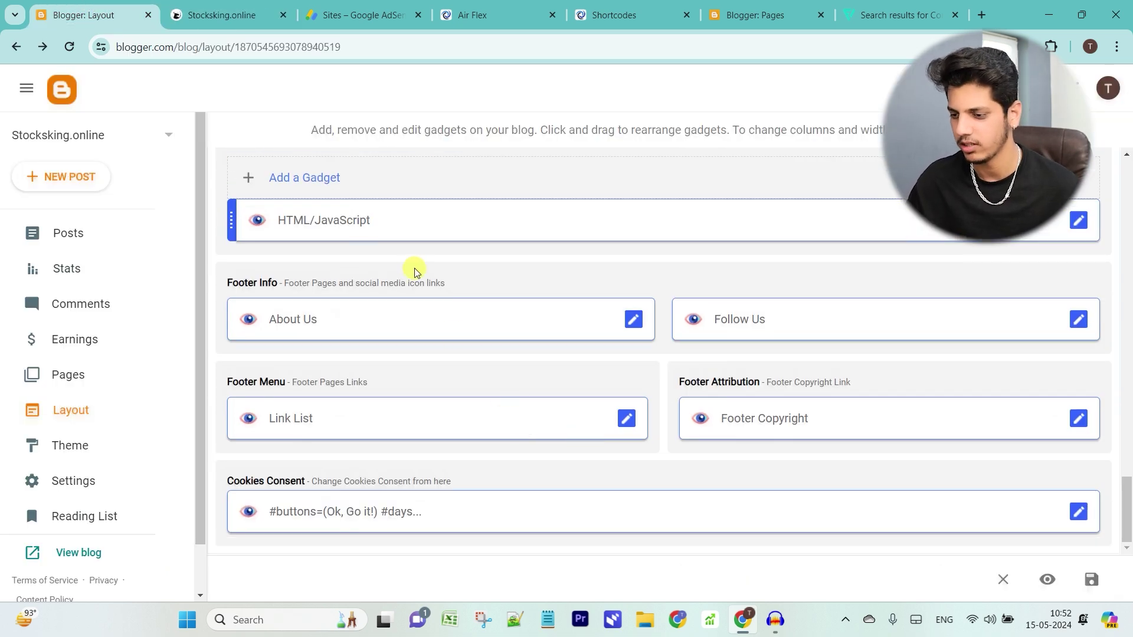
pyautogui.click(633, 319)
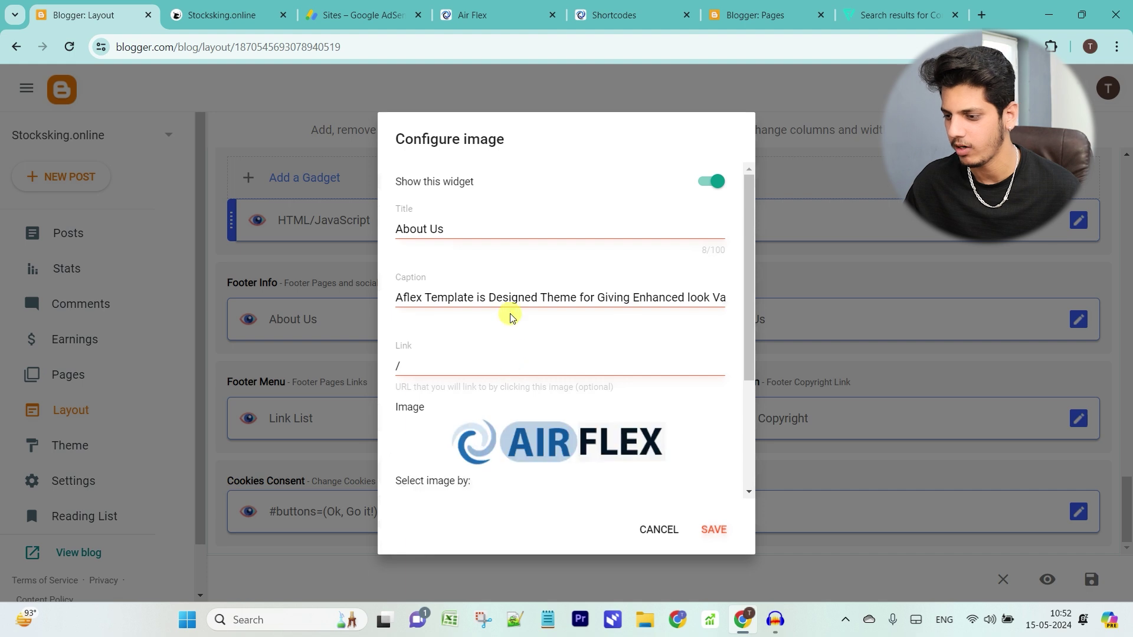
pyautogui.scroll(-3, 521, 455)
pyautogui.click(444, 360)
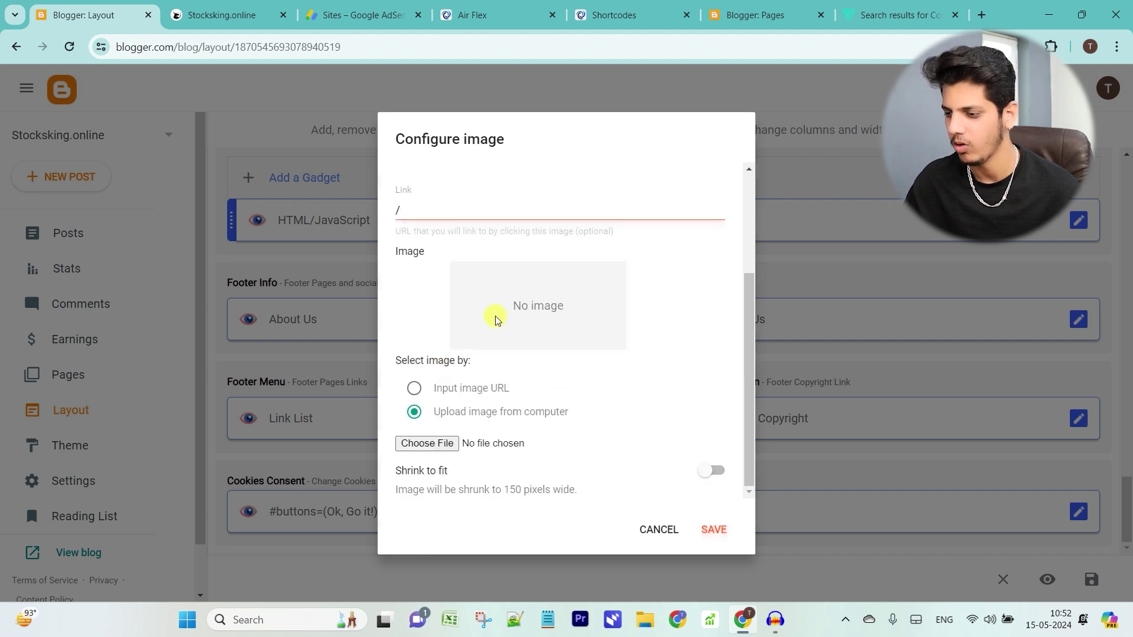
pyautogui.scroll(3, 496, 319)
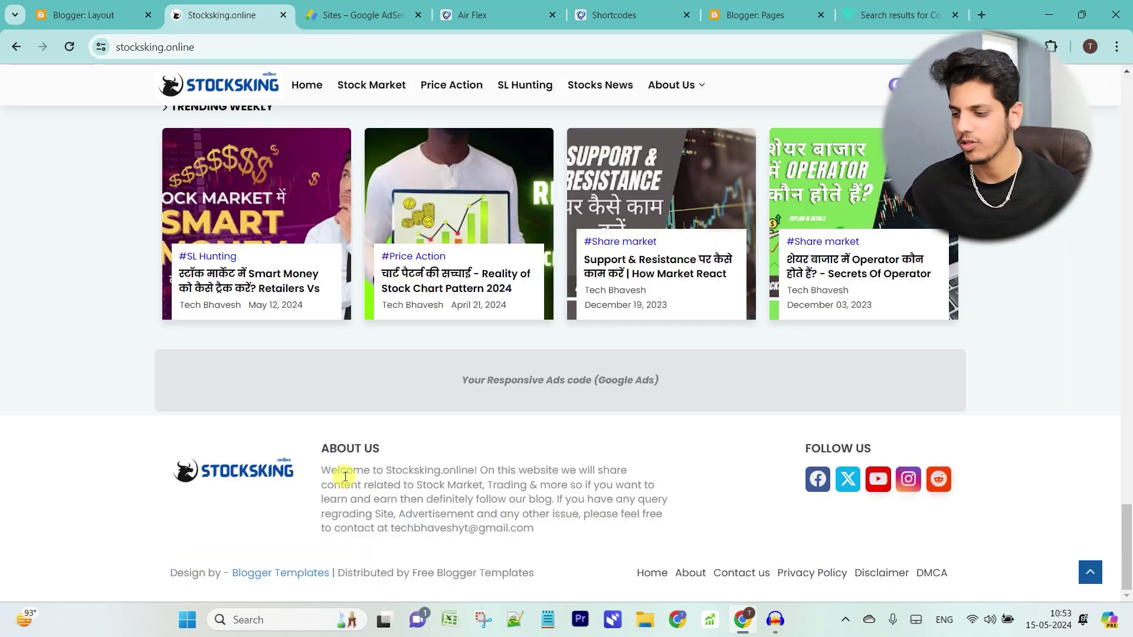
# Review the live footer's About Us text and the rest of the customized homepage up to the header.
pyautogui.moveTo(329, 472); pyautogui.dragTo(499, 517)
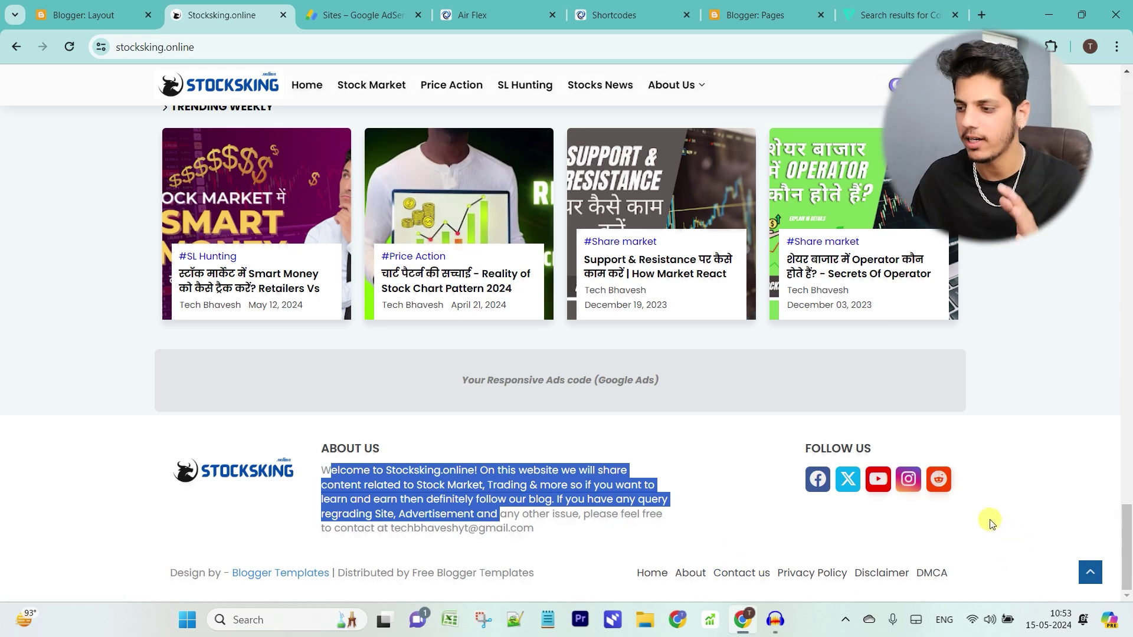
pyautogui.scroll(20, 918, 435)
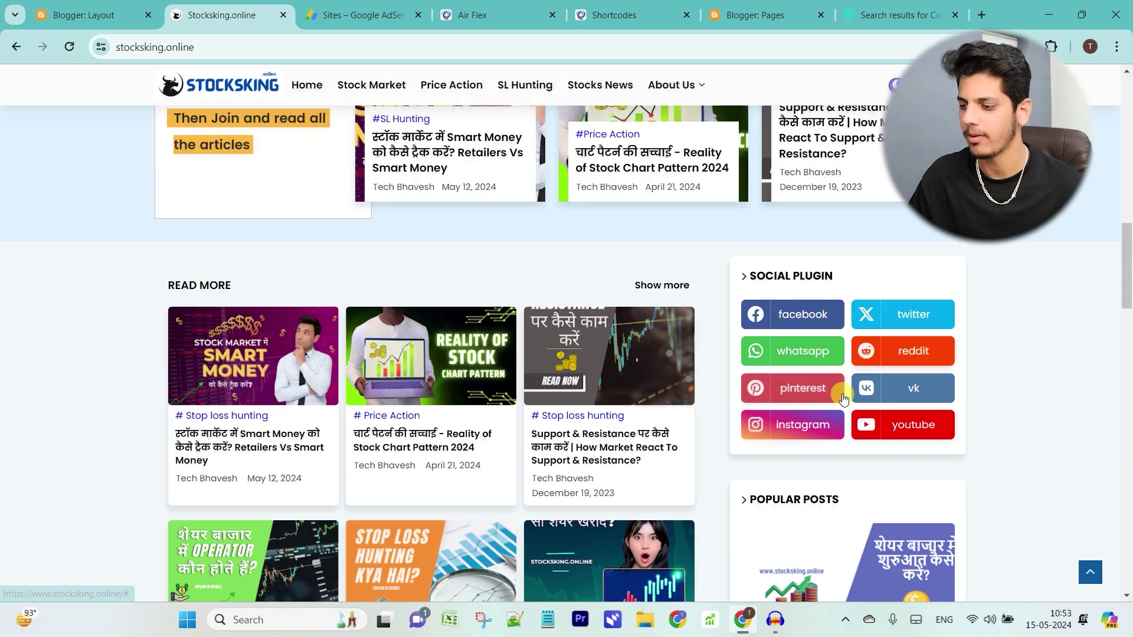
pyautogui.scroll(10, 842, 399)
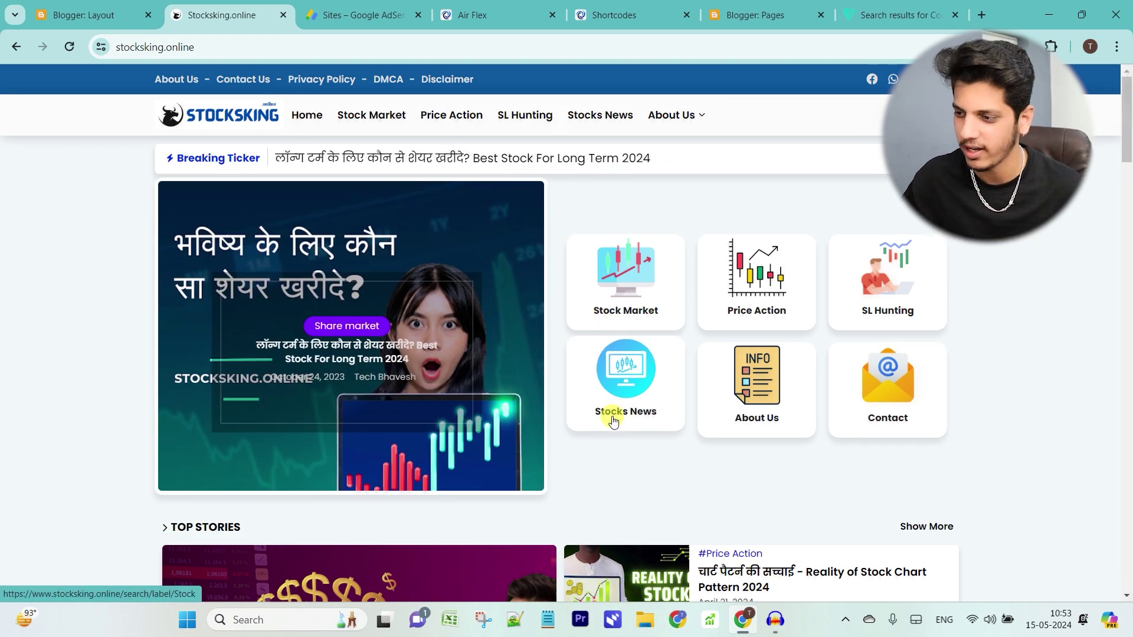
pyautogui.scroll(-12, 544, 356)
pyautogui.scroll(3, 377, 239)
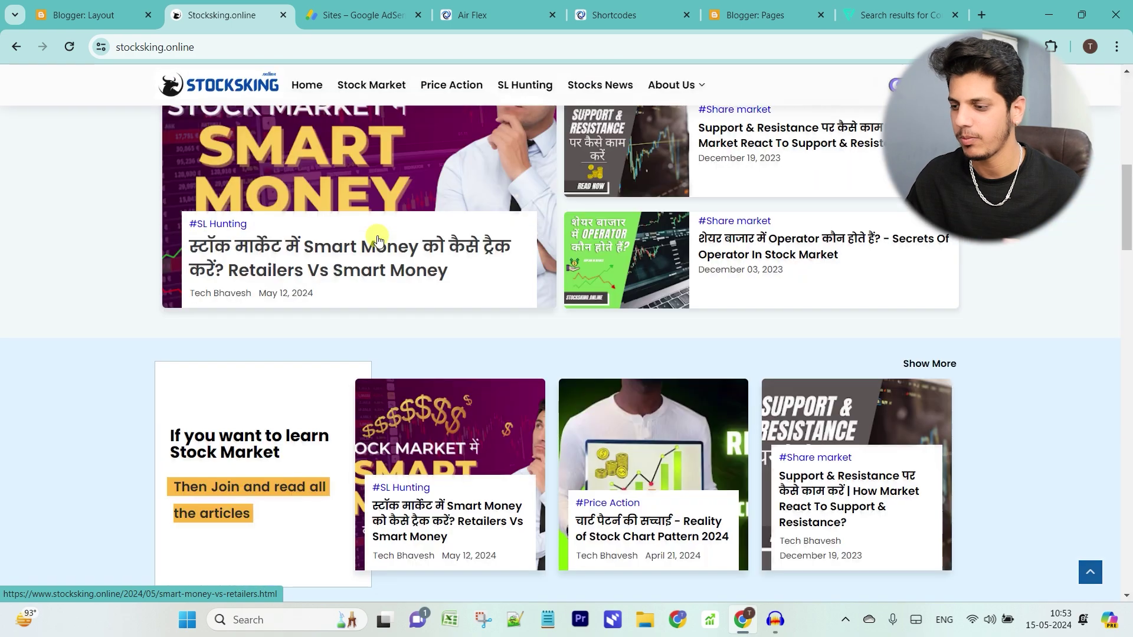
pyautogui.scroll(9, 377, 238)
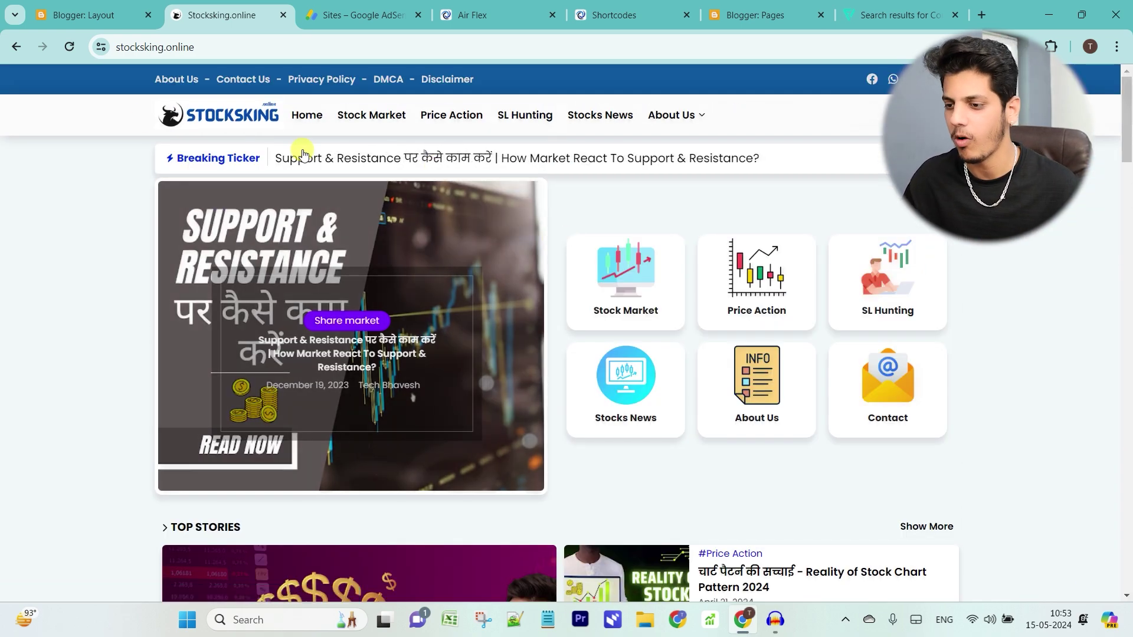
# Reopen the Piki Templates New Shortcodes V.2.0.0 page and select the (toc) shortcode in its Table of Content section.
pyautogui.hotkey('ctrl', 'shift', 't')
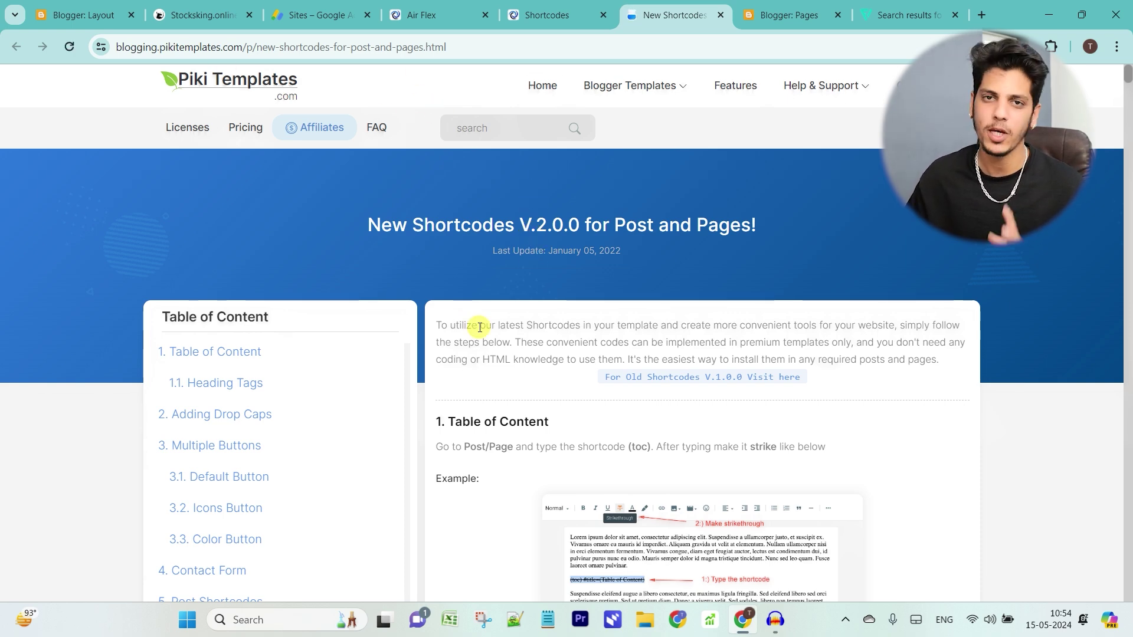
pyautogui.scroll(-2, 475, 324)
pyautogui.scroll(-2, 590, 242)
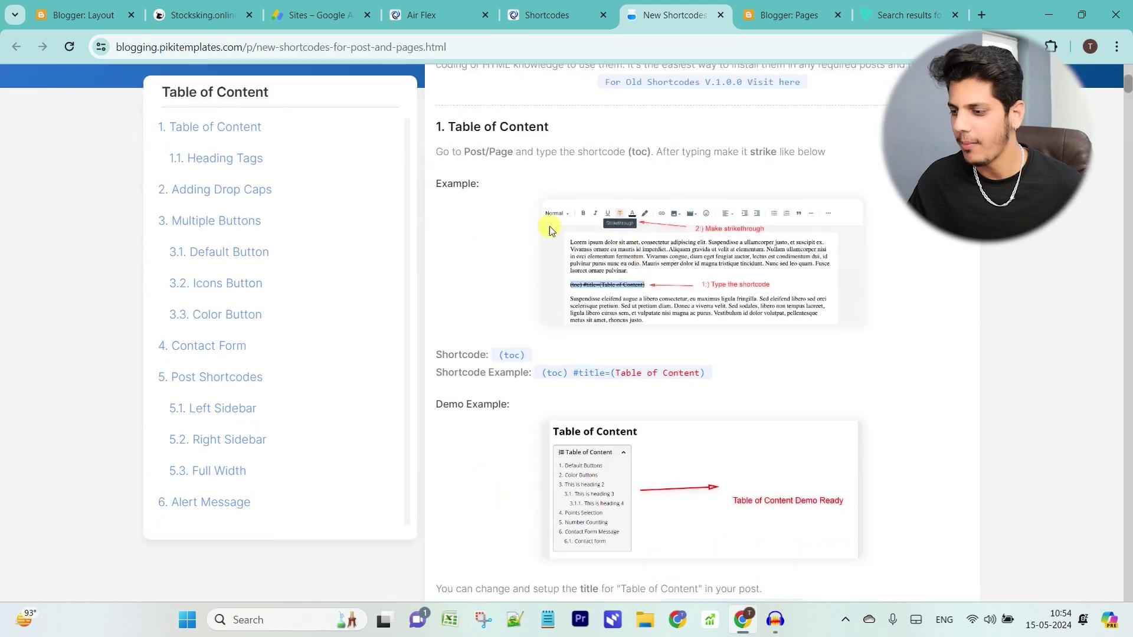
pyautogui.moveTo(451, 126); pyautogui.dragTo(570, 133)
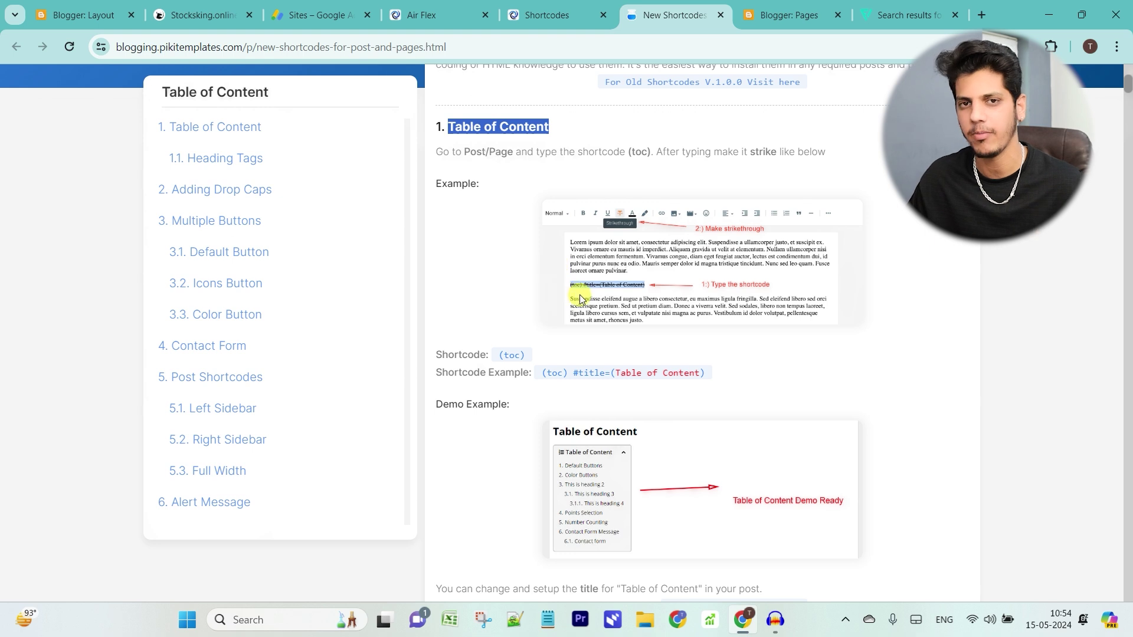
pyautogui.moveTo(440, 354); pyautogui.dragTo(543, 349)
pyautogui.moveTo(456, 130); pyautogui.dragTo(557, 127)
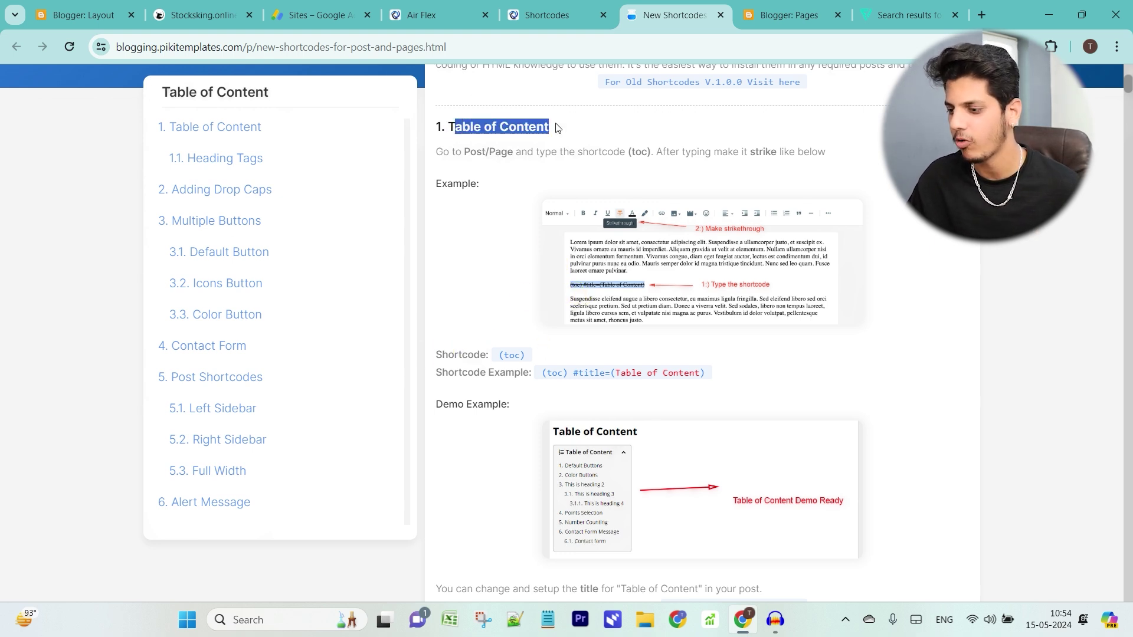
pyautogui.click(541, 361)
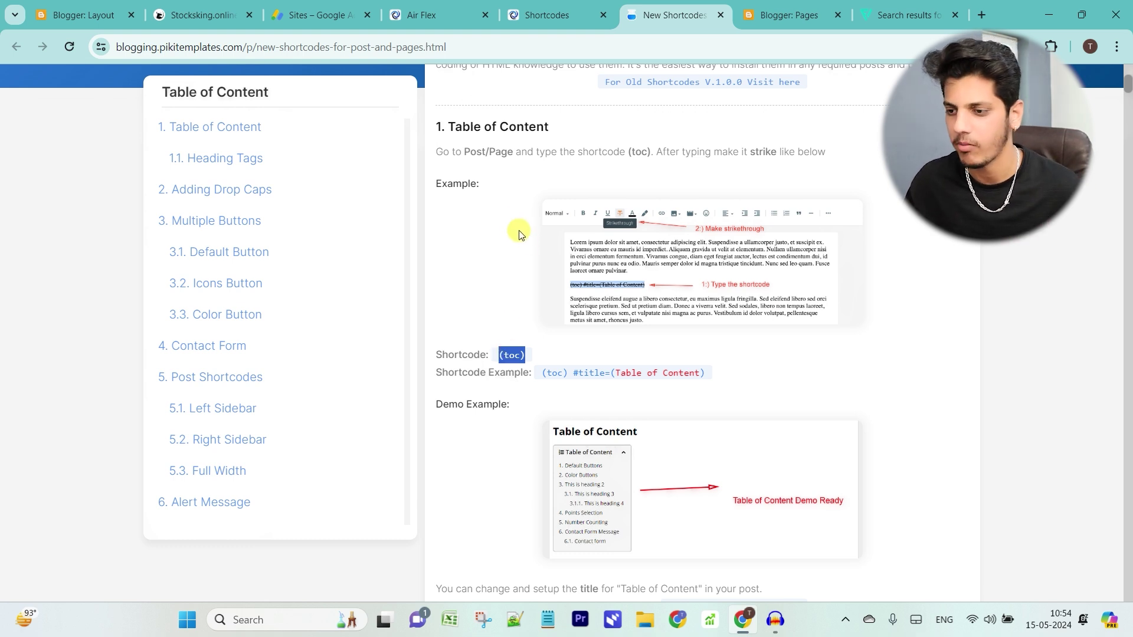
# Return to the blog layout and save the unsaved arrangement before leaving it.
pyautogui.click(83, 15)
pyautogui.click(86, 234)
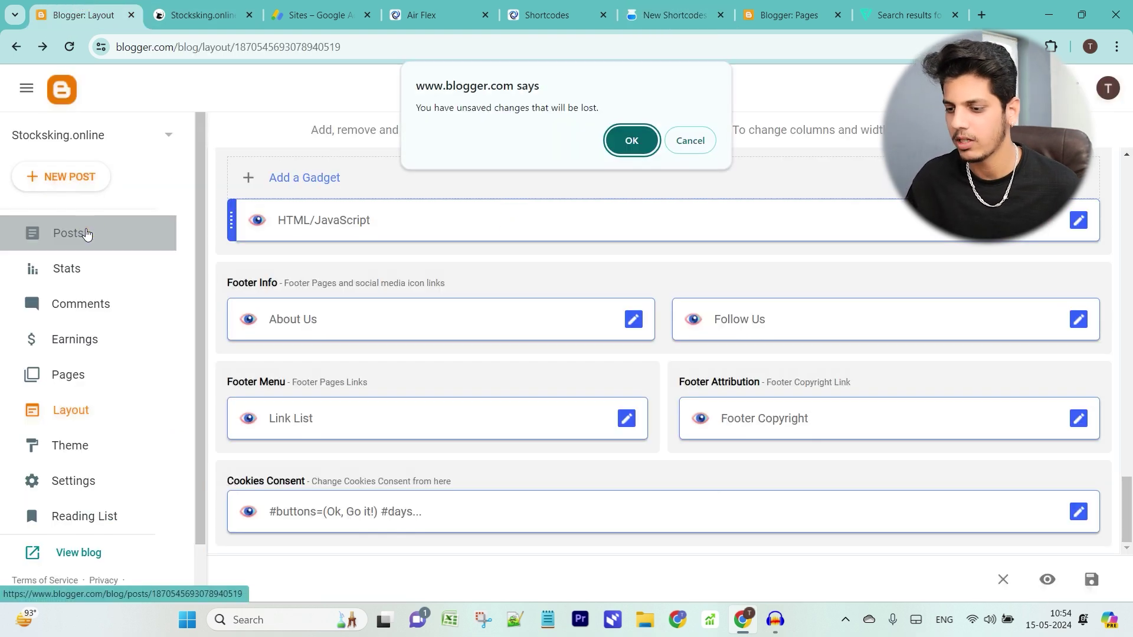
pyautogui.click(711, 141)
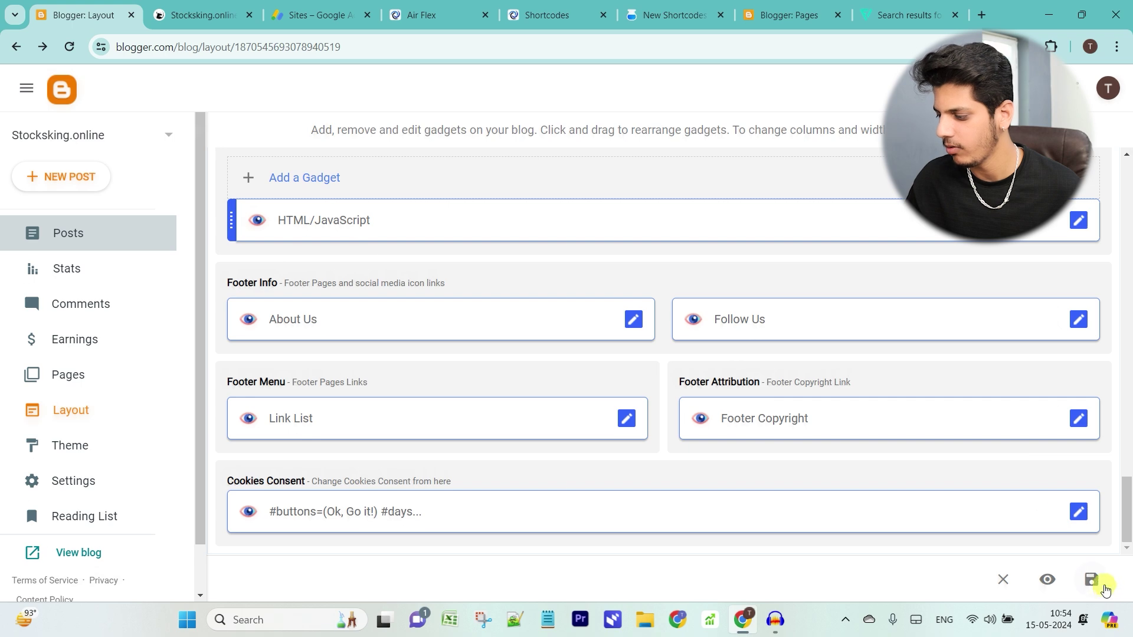
pyautogui.click(1103, 588)
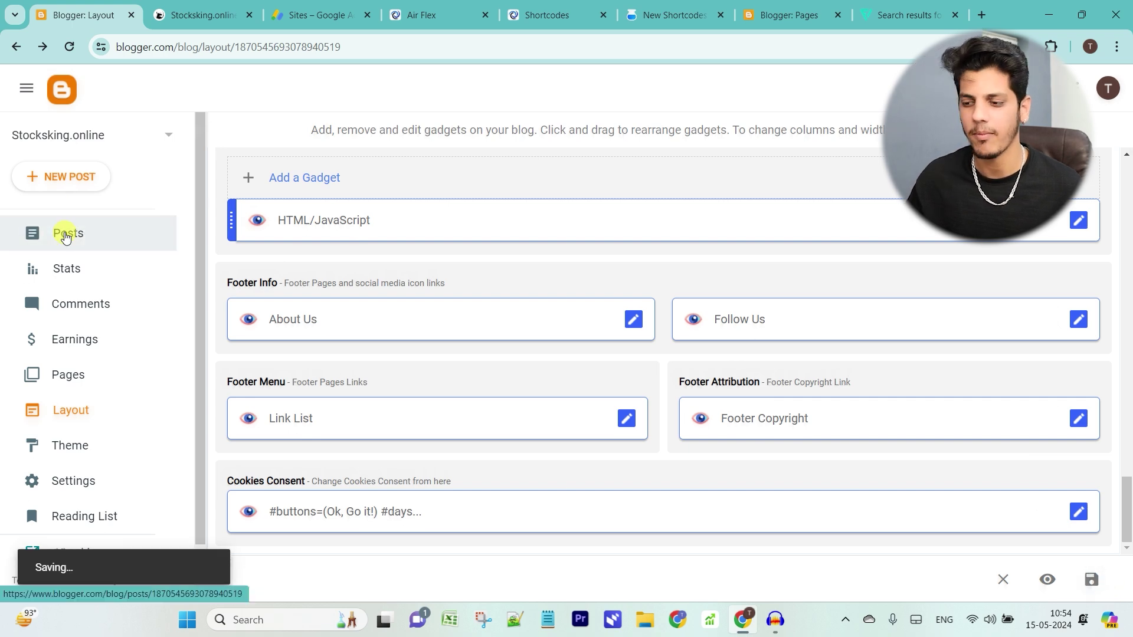
# Open the "Retailers Vs Smart Money" post for editing and insert (toc) on its own line above the "Retailers Vs Smart Money" heading.
pyautogui.click(65, 234)
pyautogui.click(413, 154)
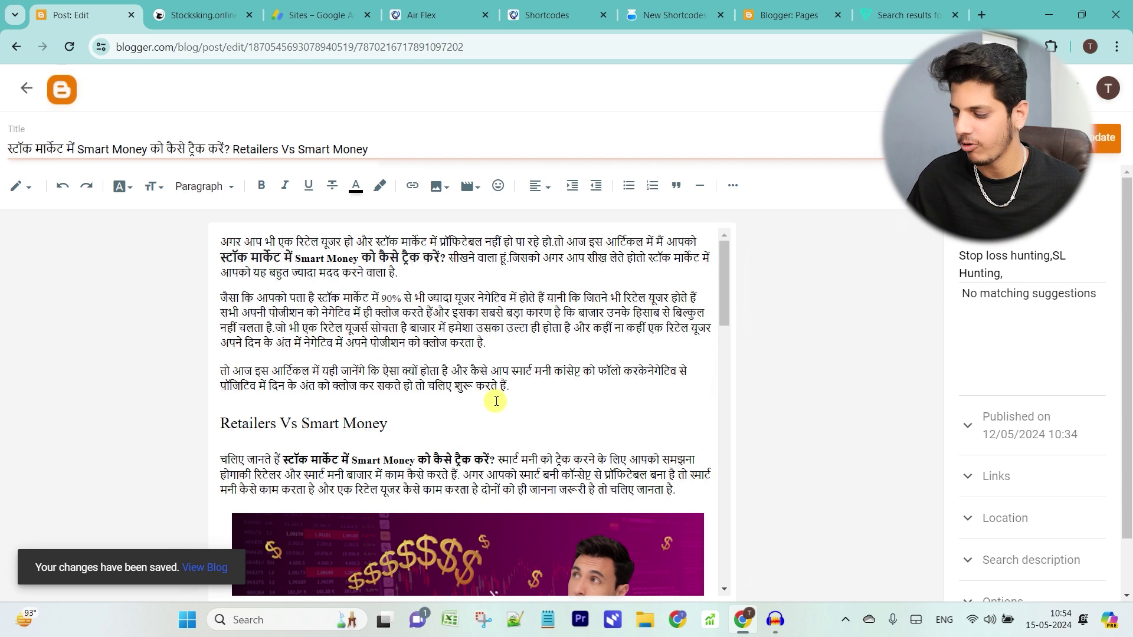
pyautogui.press('Return')
pyautogui.press('Return')
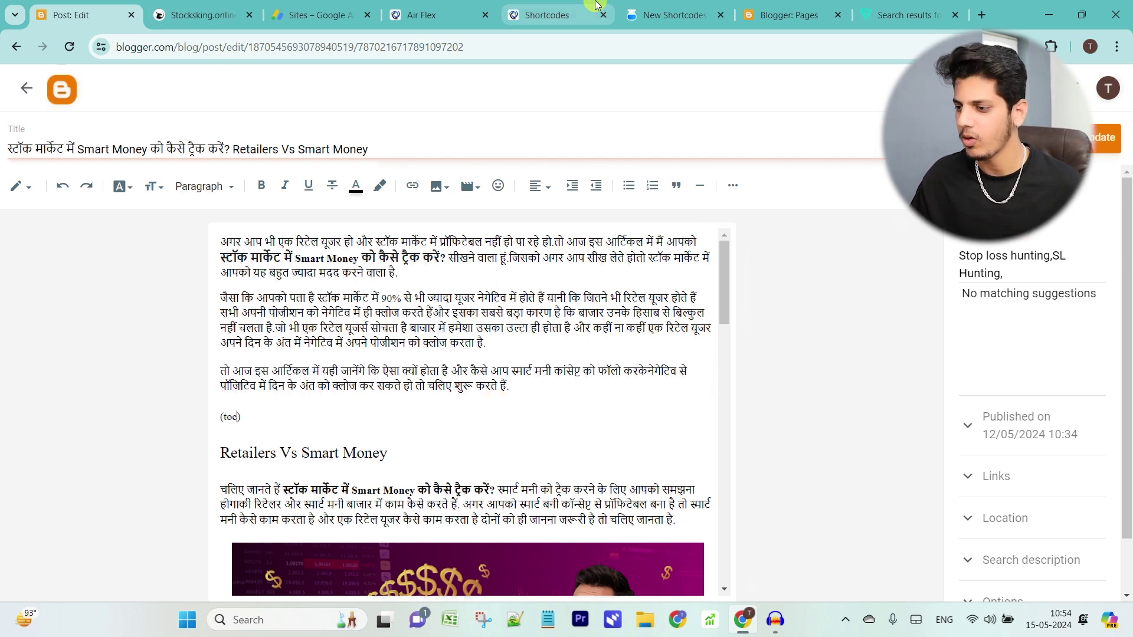
# Check the Table of Content example in the shortcode guide and apply strikethrough to (toc) in the post.
pyautogui.click(549, 6)
pyautogui.click(659, 12)
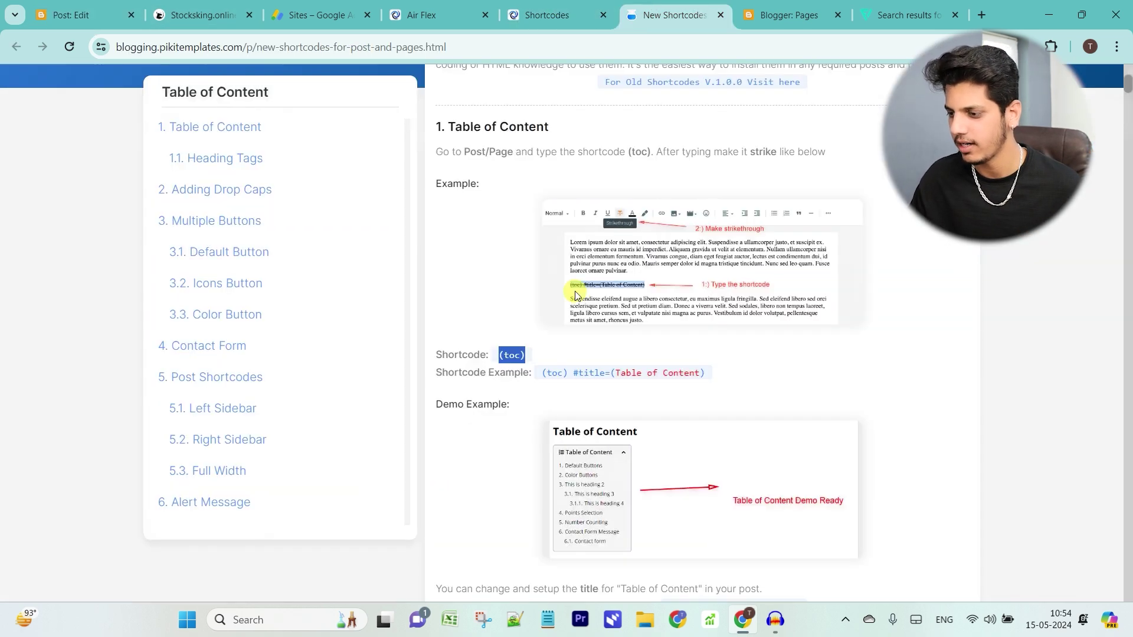
pyautogui.scroll(-1, 634, 295)
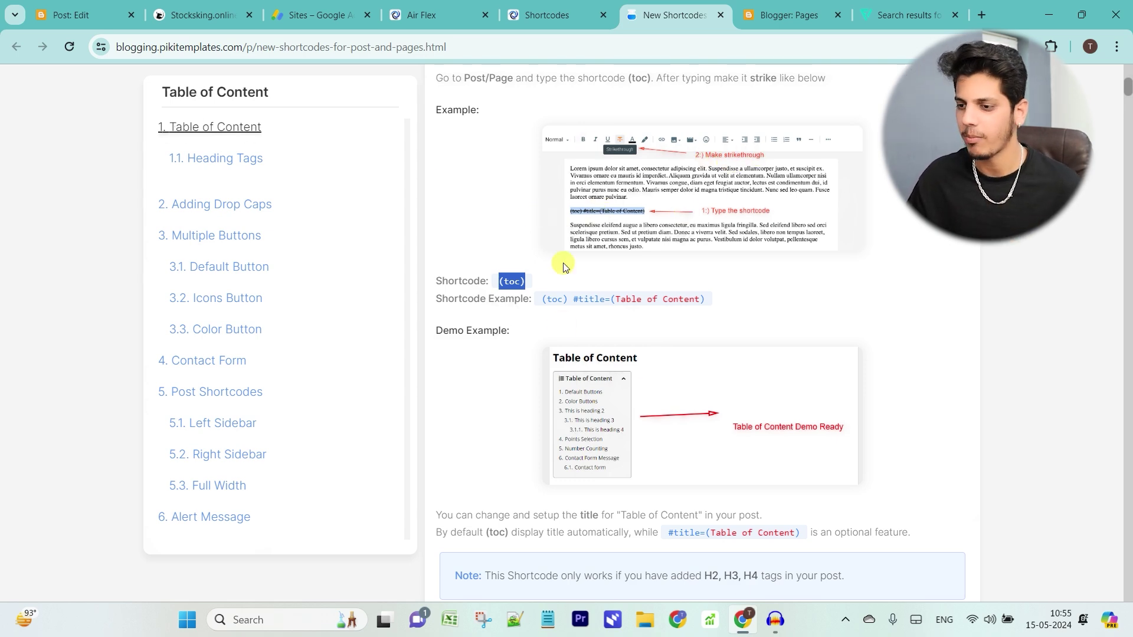
pyautogui.click(77, 15)
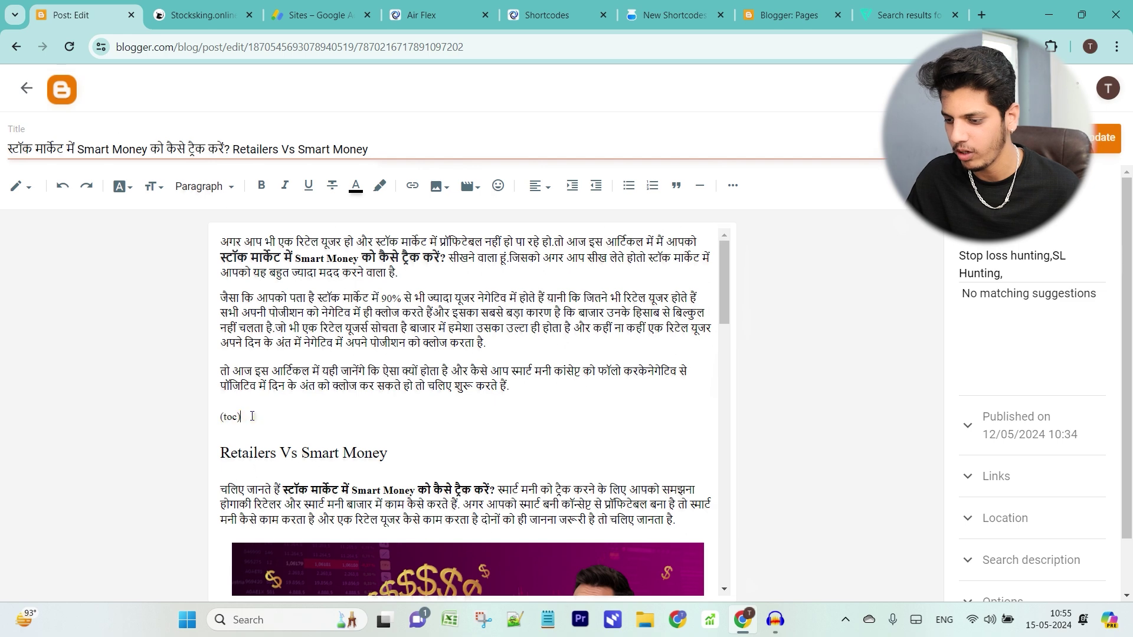
pyautogui.click(333, 187)
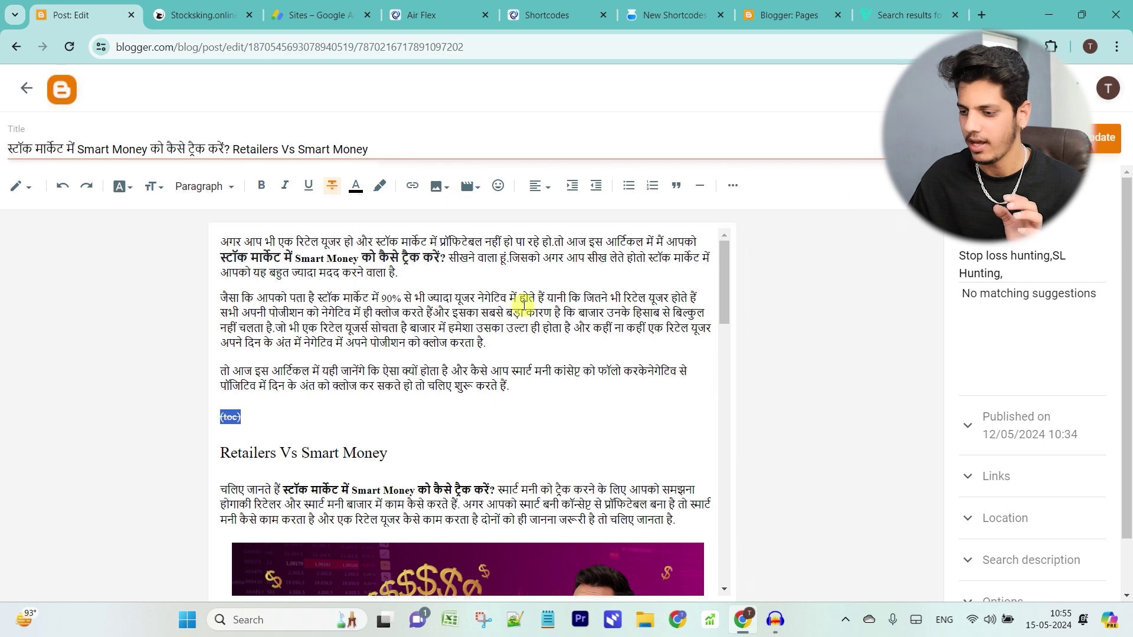
# Update the post with the struck-through (toc) and open the "Retailers Vs Smart Money" article on the live Stocksking.online site.
pyautogui.click(245, 418)
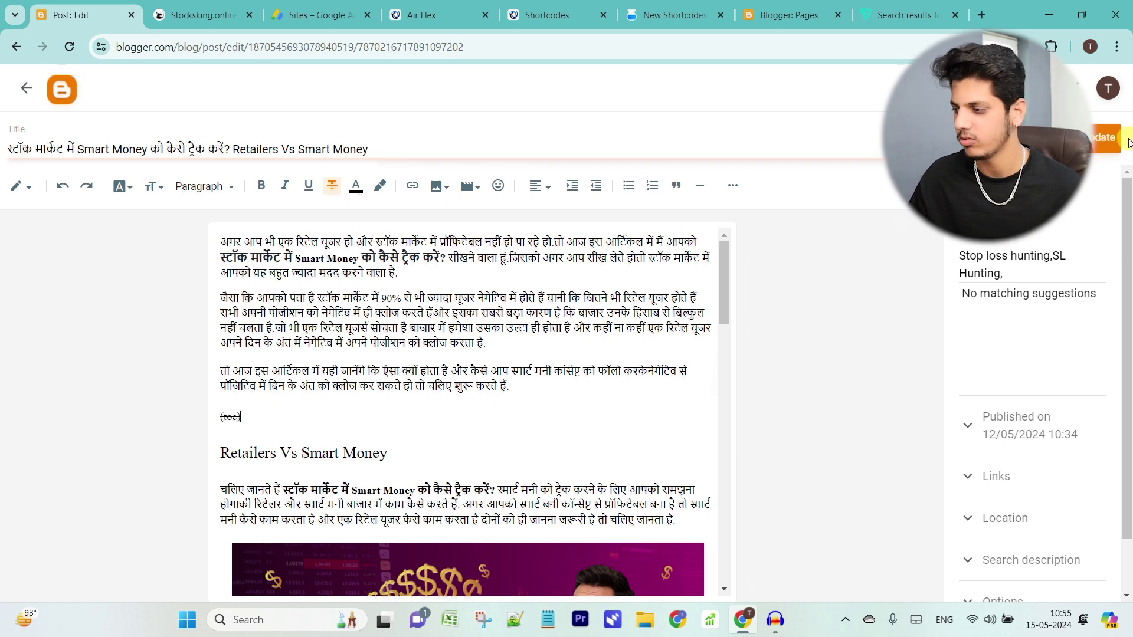
pyautogui.click(1096, 135)
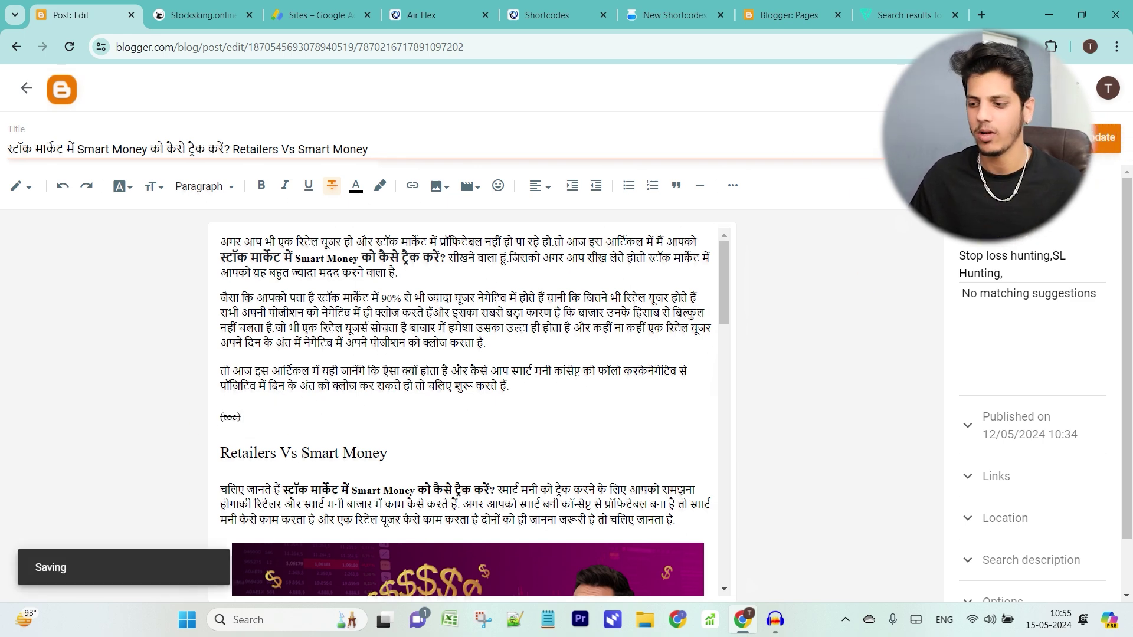
pyautogui.hotkey('ctrl', 'Tab')
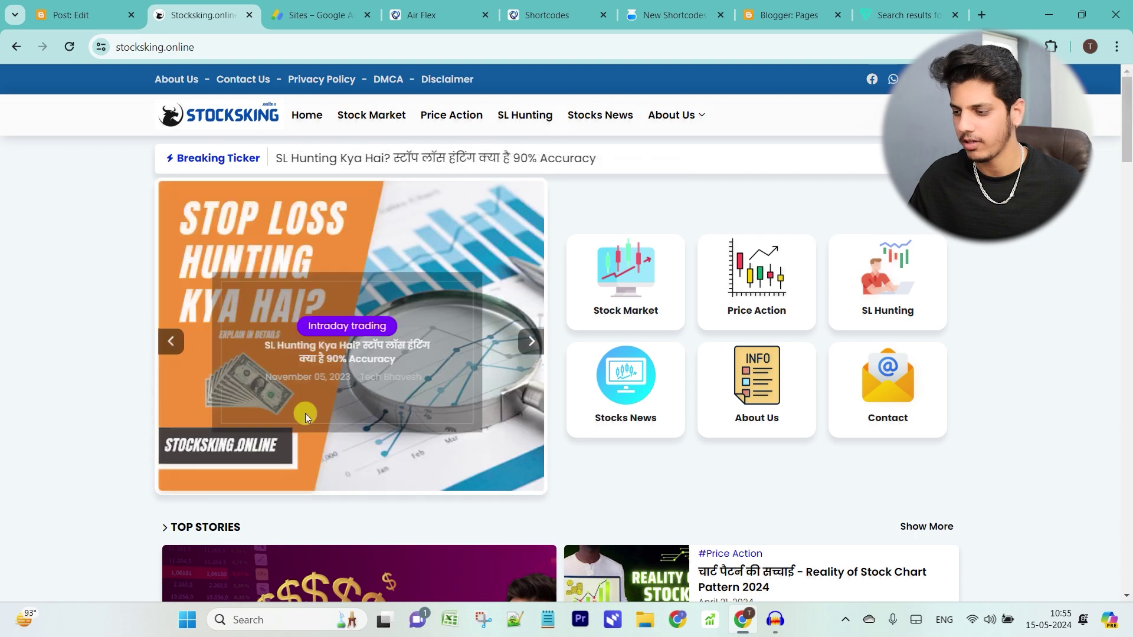
pyautogui.scroll(-5, 305, 416)
pyautogui.click(302, 530)
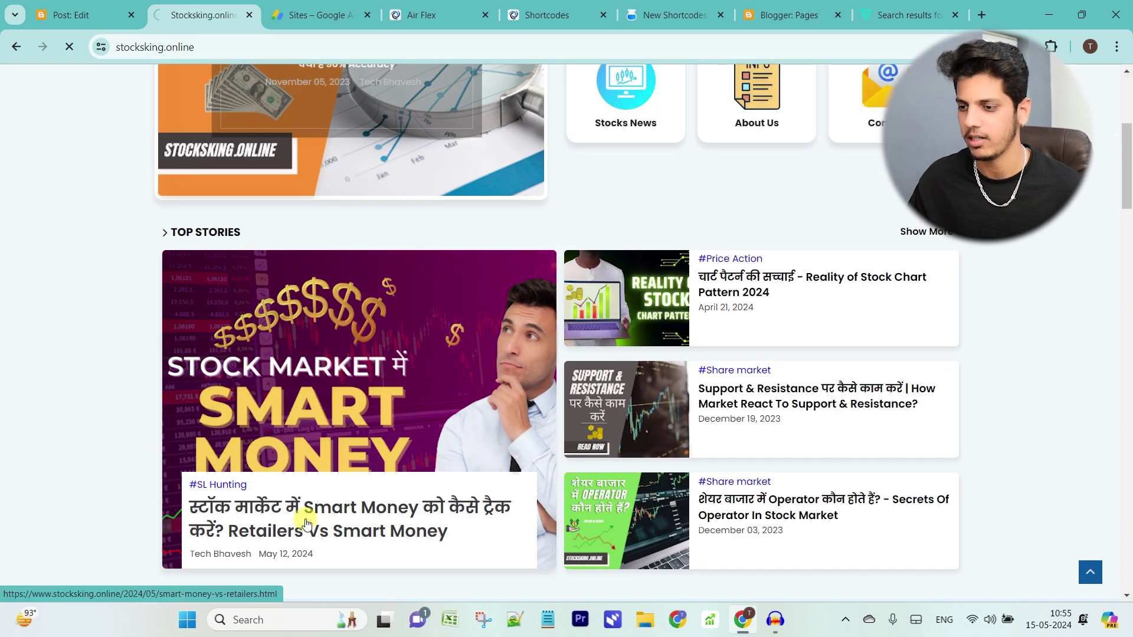
# Expand the Table of Contents above the "Retailers Vs Smart Money" heading on the live post to check its entries.
pyautogui.scroll(-4, 227, 272)
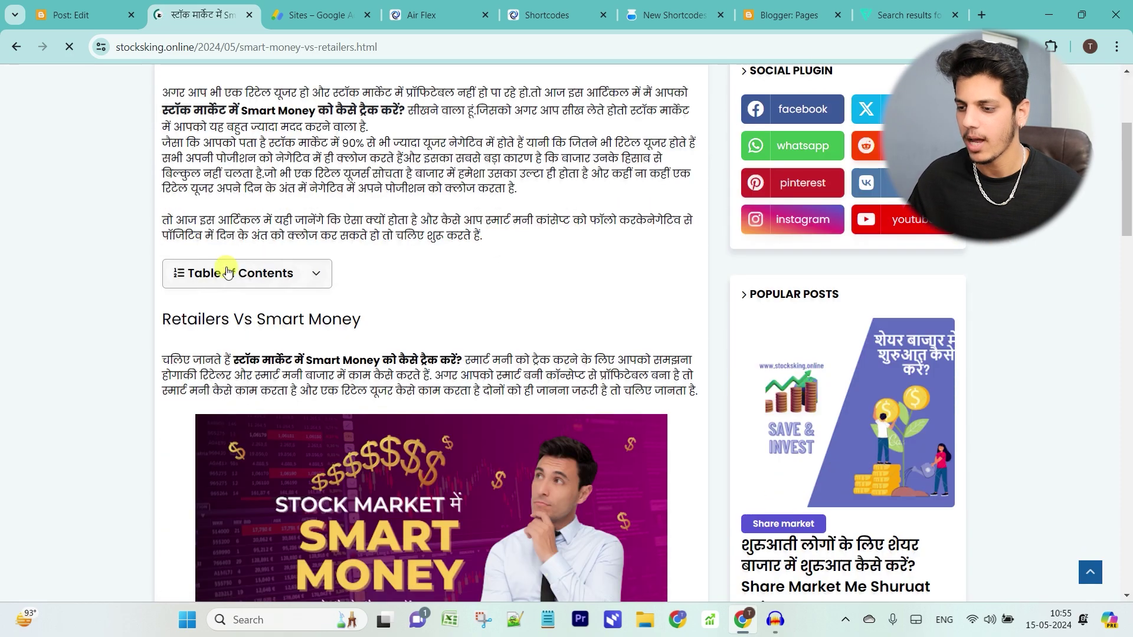
pyautogui.click(202, 282)
pyautogui.click(286, 274)
pyautogui.click(287, 275)
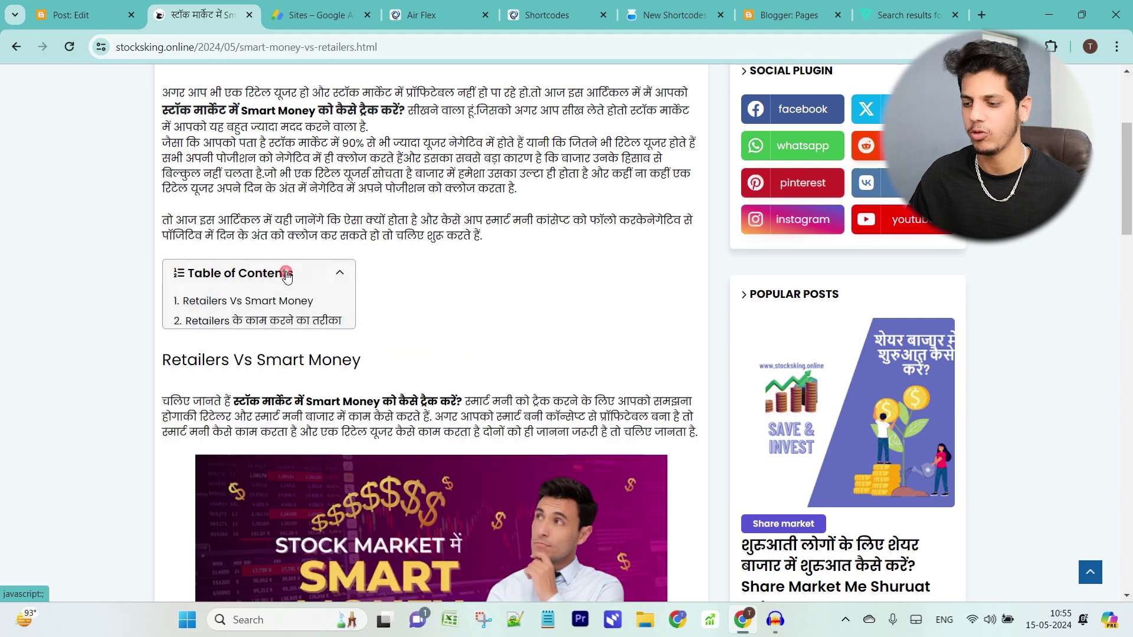
pyautogui.click(287, 275)
pyautogui.click(287, 275)
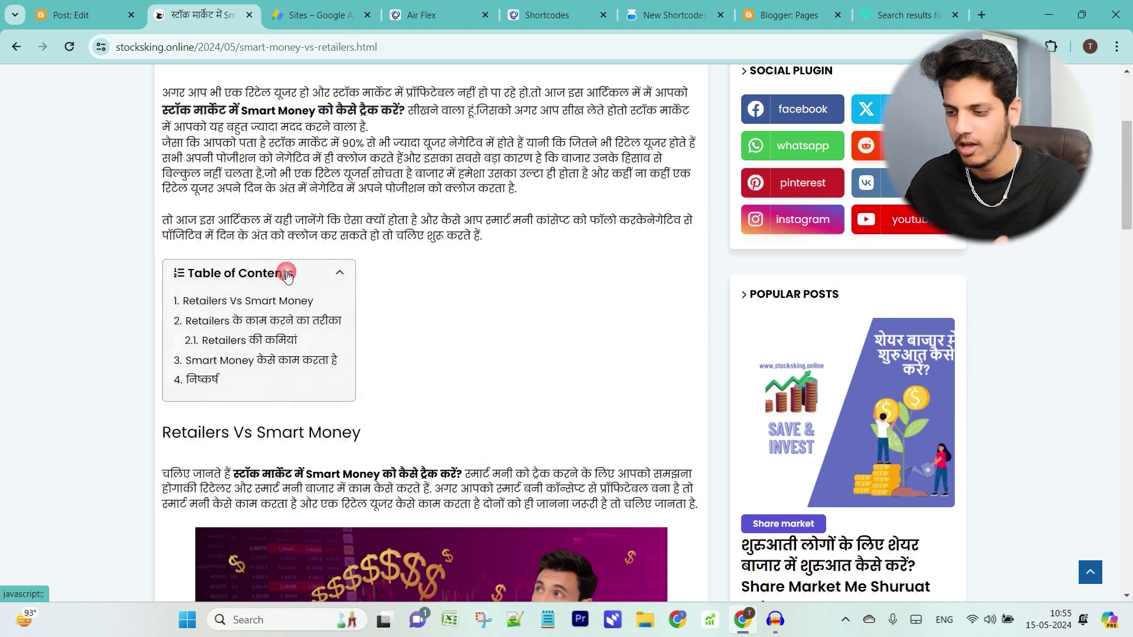
# Review the Air Flex Shortcodes demo page and highlight its Drop Caps example.
pyautogui.click(547, 15)
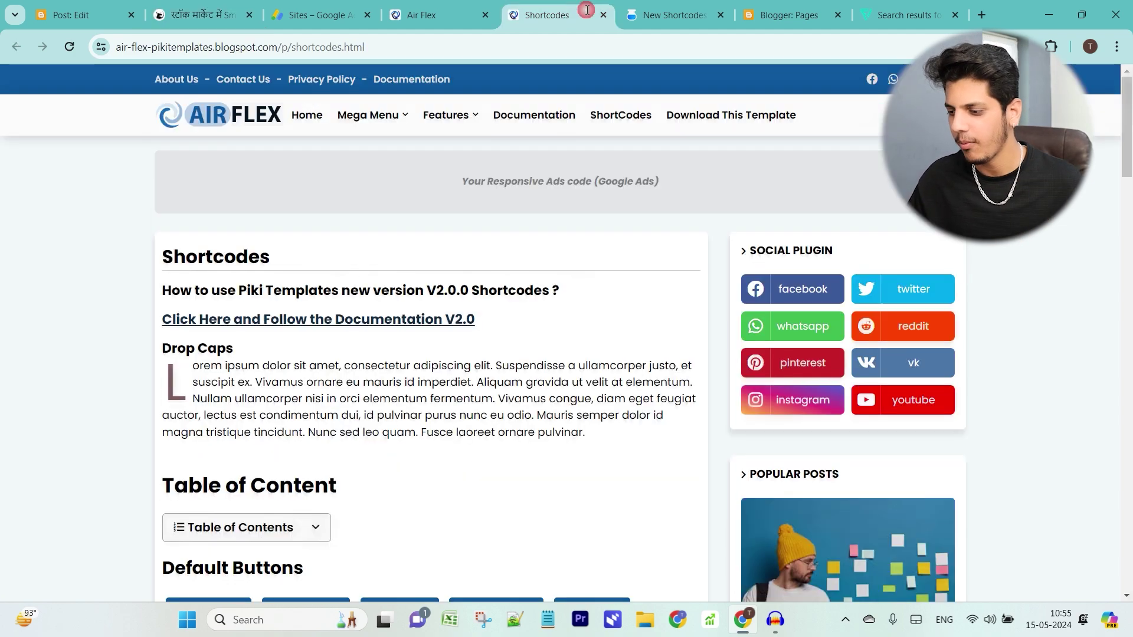
pyautogui.scroll(-4, 465, 313)
pyautogui.scroll(2, 445, 288)
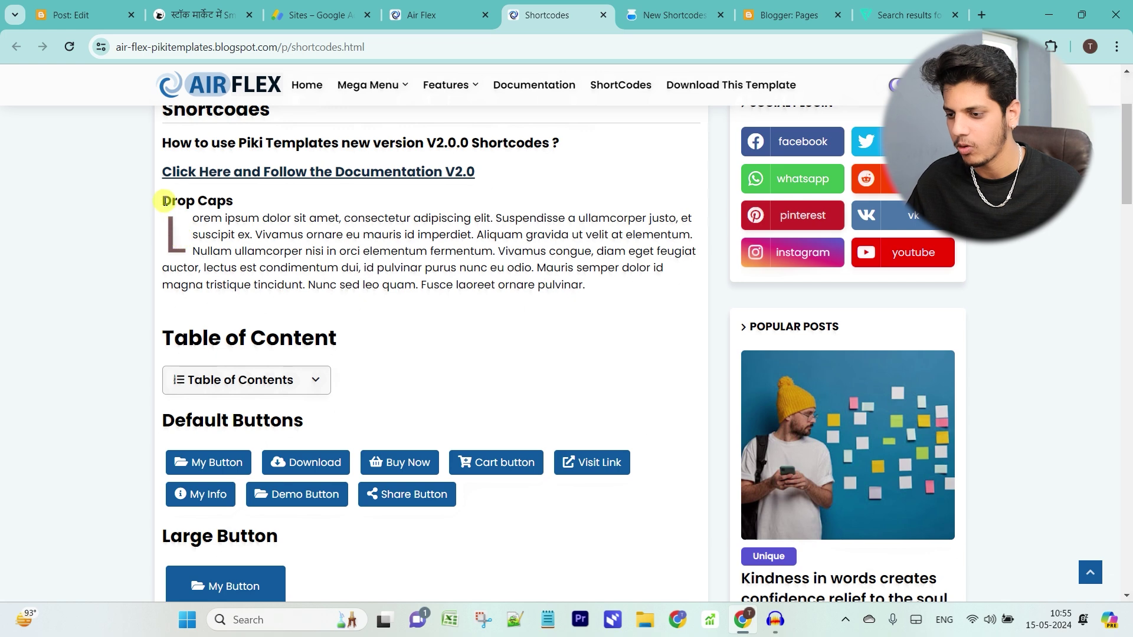
pyautogui.moveTo(160, 201); pyautogui.dragTo(184, 239)
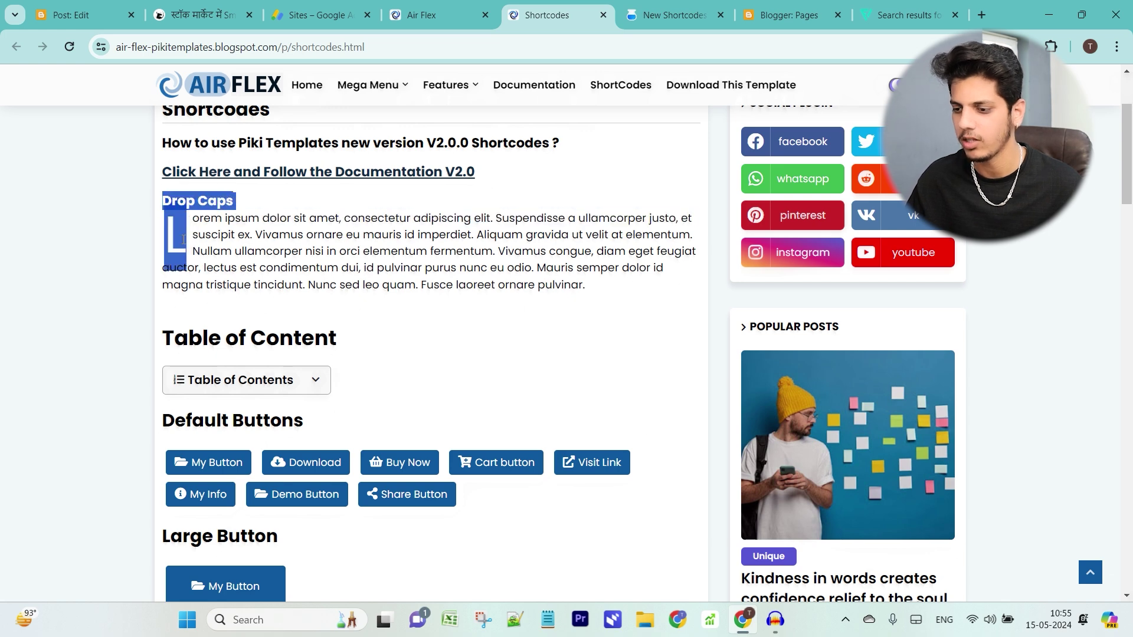
# Open the Piki Templates new shortcodes guide and examine the Normal Button Shortcode example under Default Button.
pyautogui.click(672, 15)
pyautogui.scroll(-4, 525, 230)
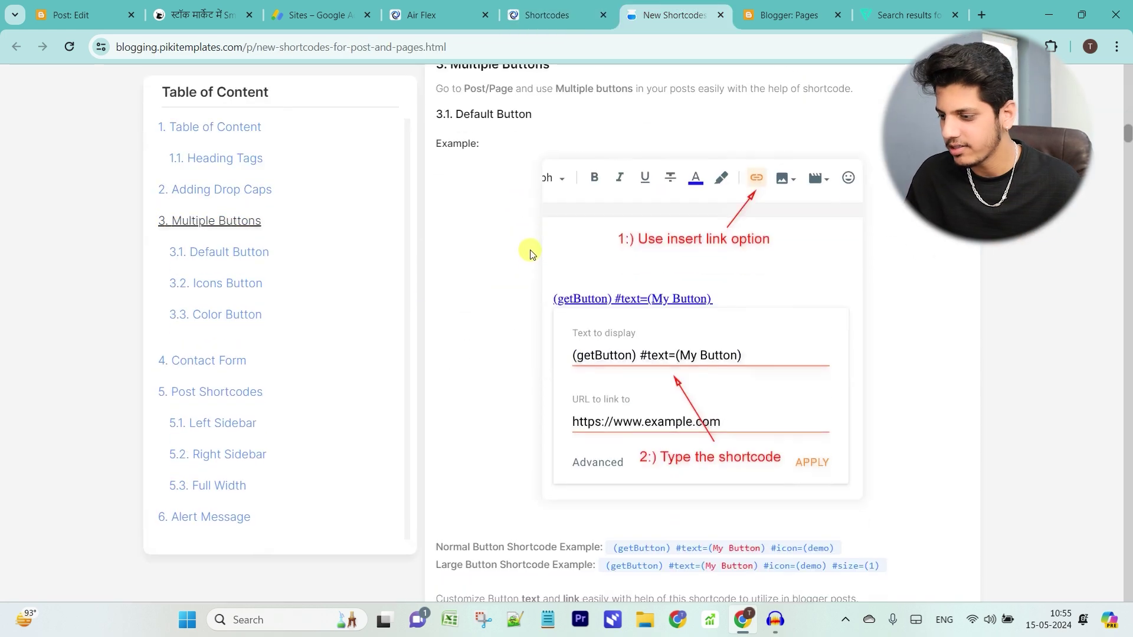
pyautogui.scroll(-3, 602, 268)
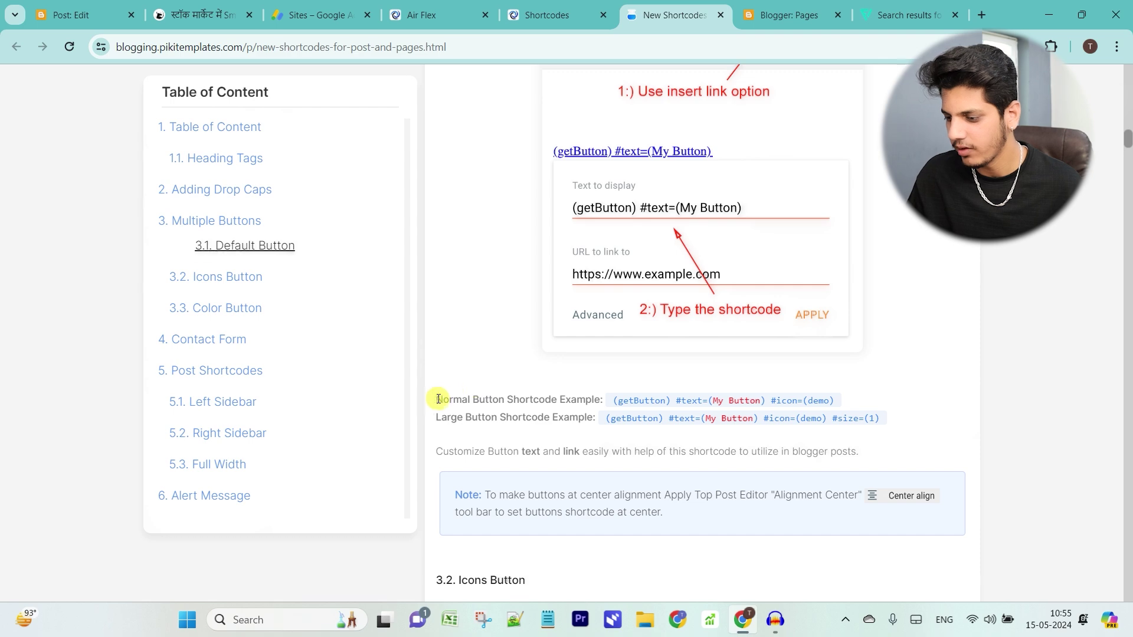
pyautogui.moveTo(443, 398); pyautogui.dragTo(842, 405)
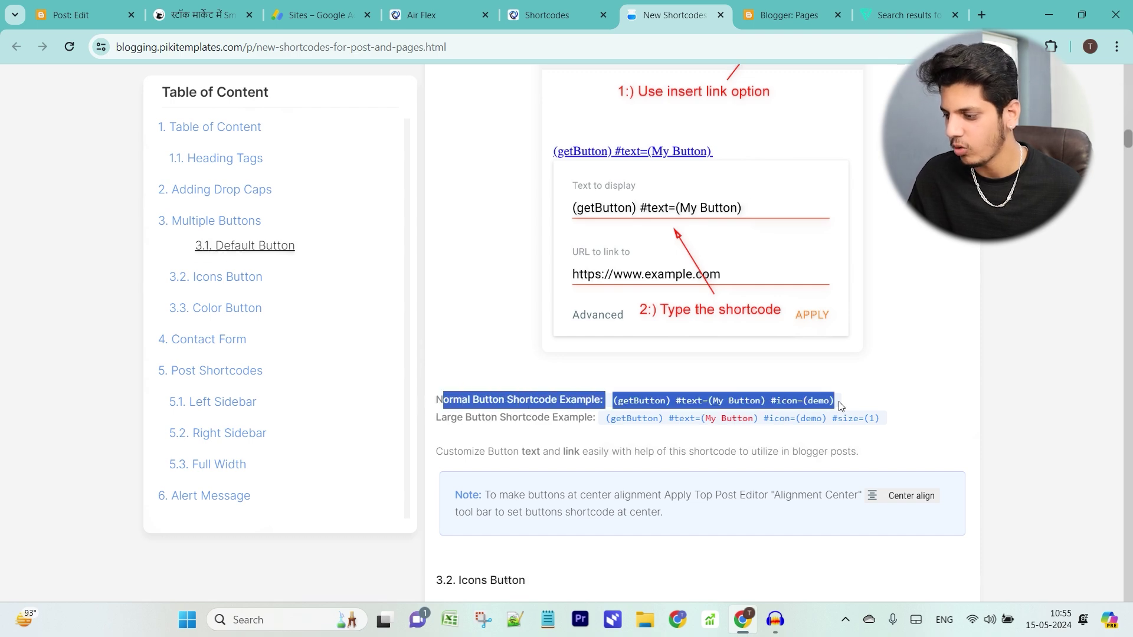
pyautogui.click(843, 405)
pyautogui.scroll(-3, 756, 171)
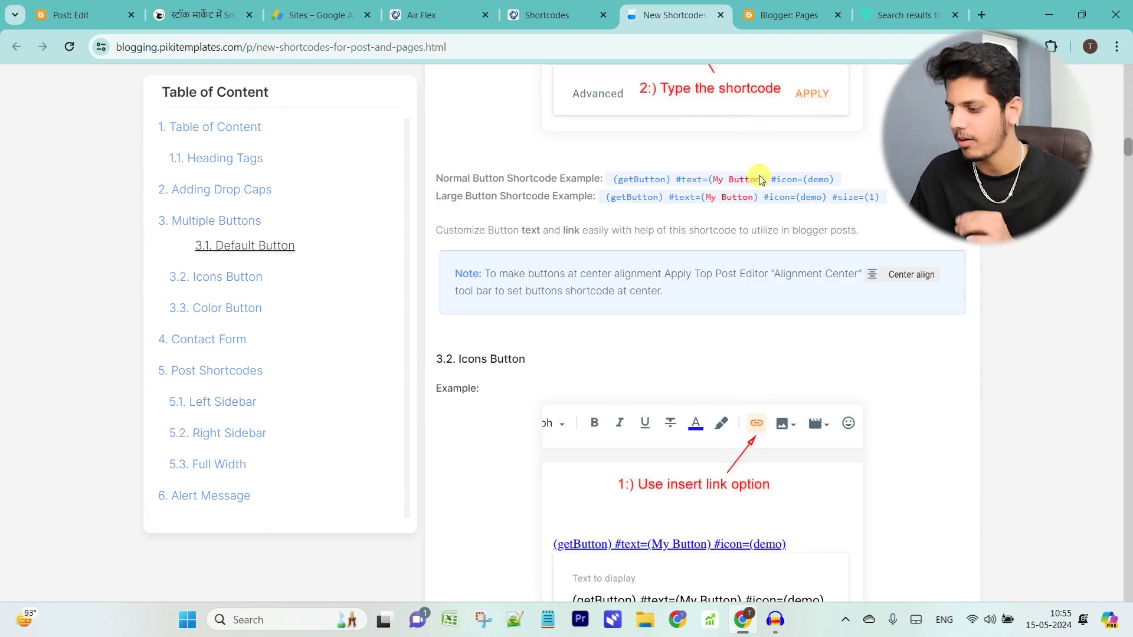
# Look through the rest of the shortcode guide, from Icons Button and Color Button through the sidebar shortcodes to Alert Message.
pyautogui.scroll(-3, 762, 175)
pyautogui.scroll(5, 764, 162)
pyautogui.scroll(-8, 767, 168)
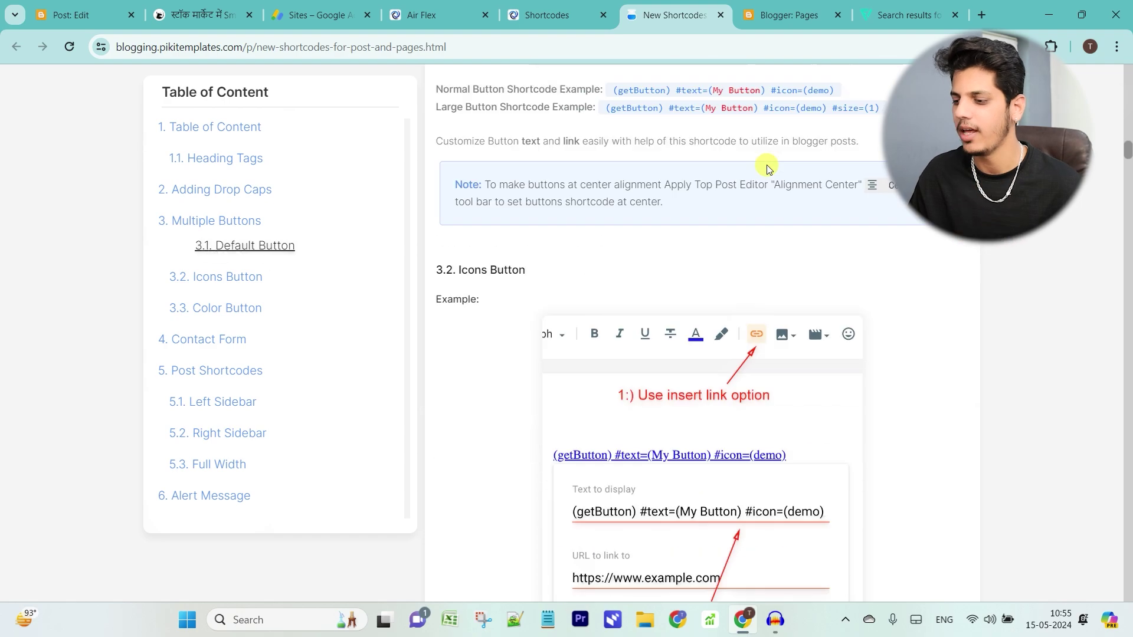
pyautogui.scroll(-12, 764, 166)
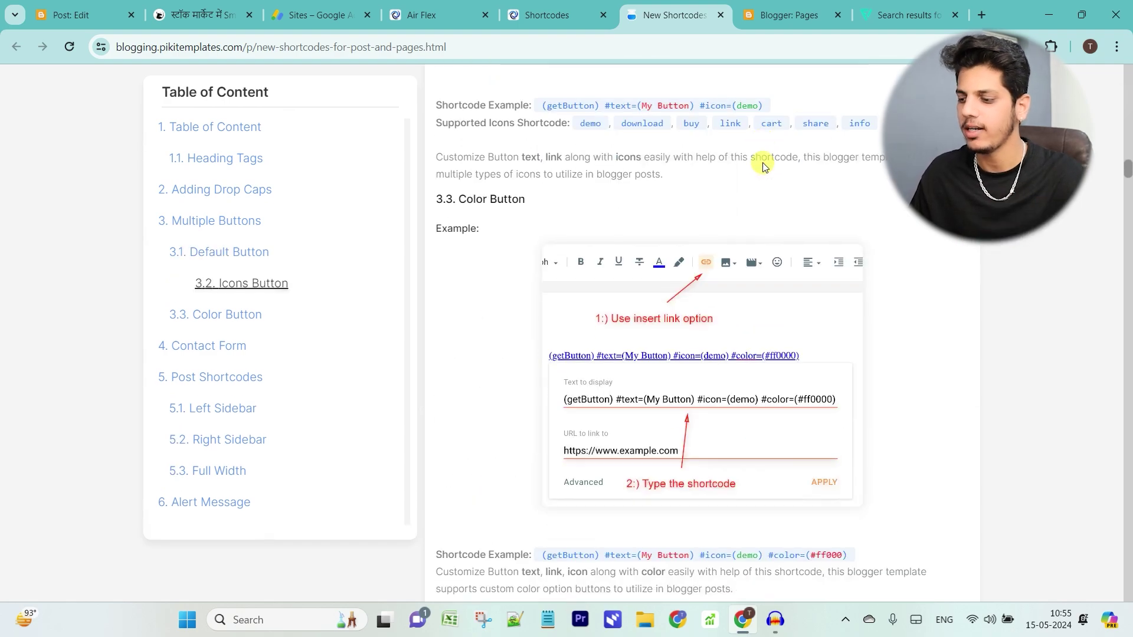
pyautogui.scroll(-20, 761, 158)
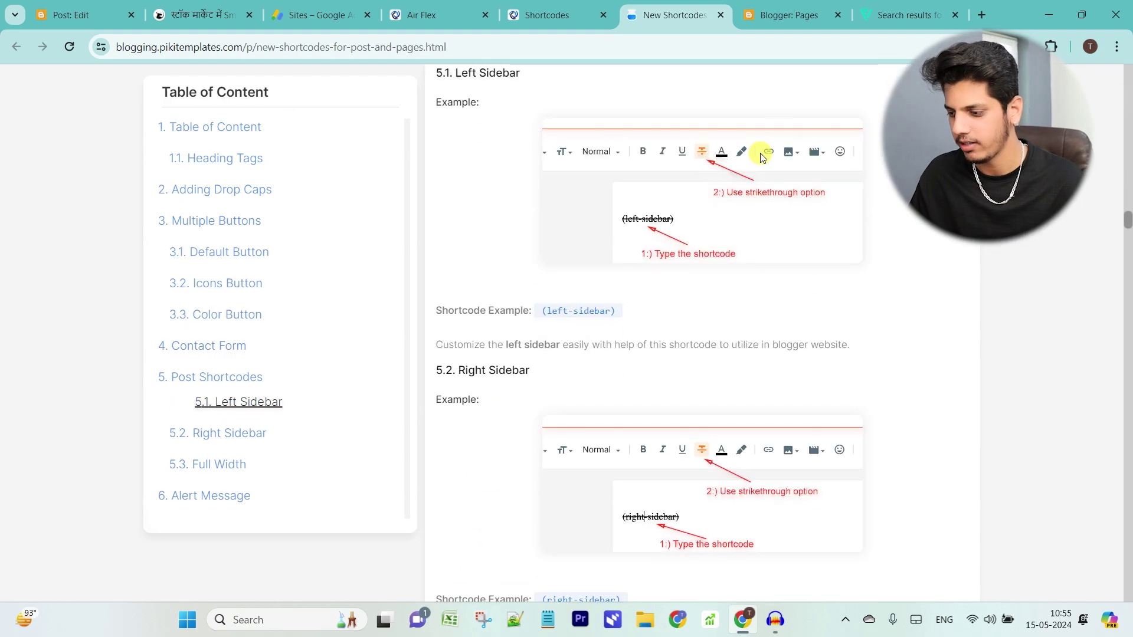
pyautogui.scroll(-10, 749, 158)
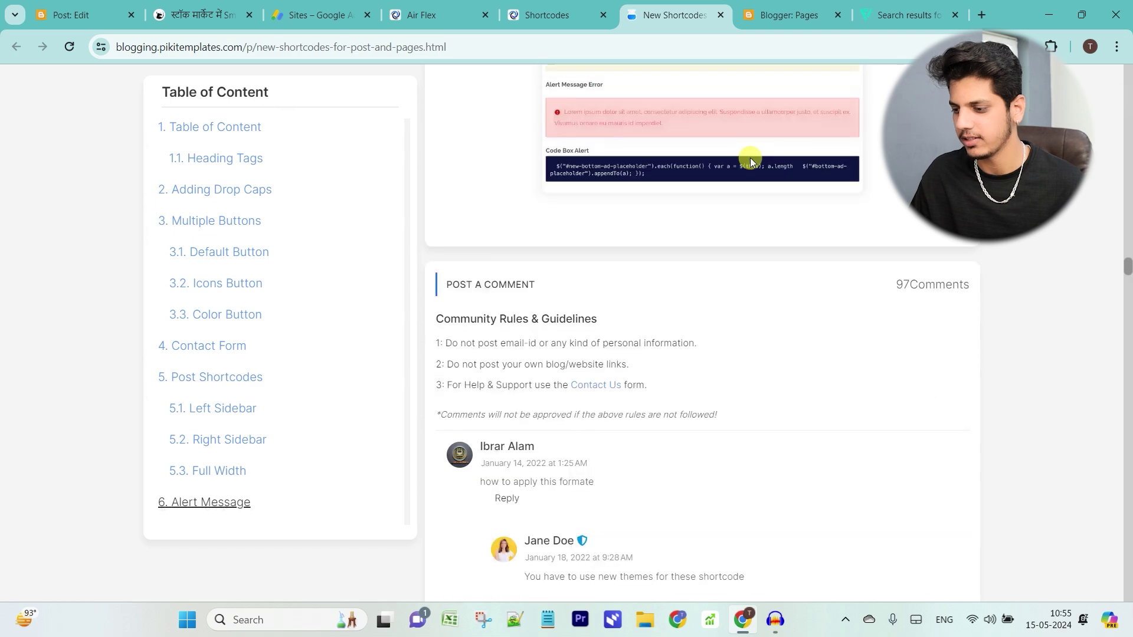
# Examine the supported shortcodes in the Alert Message section and compare them with the demo alert boxes.
pyautogui.scroll(8, 748, 157)
pyautogui.scroll(3, 615, 301)
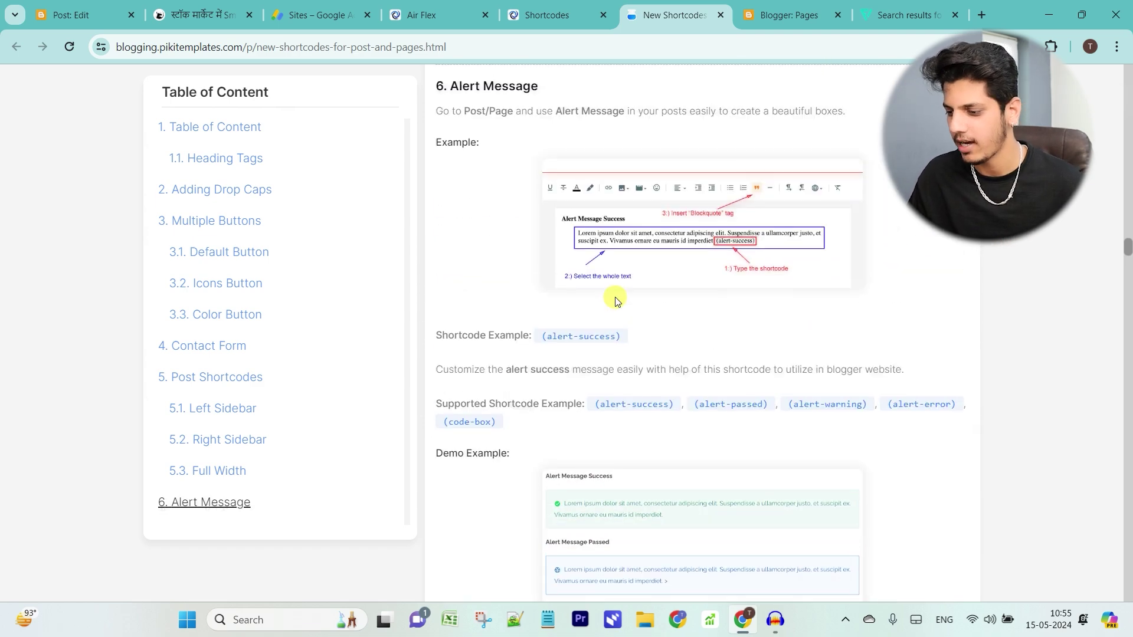
pyautogui.moveTo(598, 404); pyautogui.dragTo(668, 406)
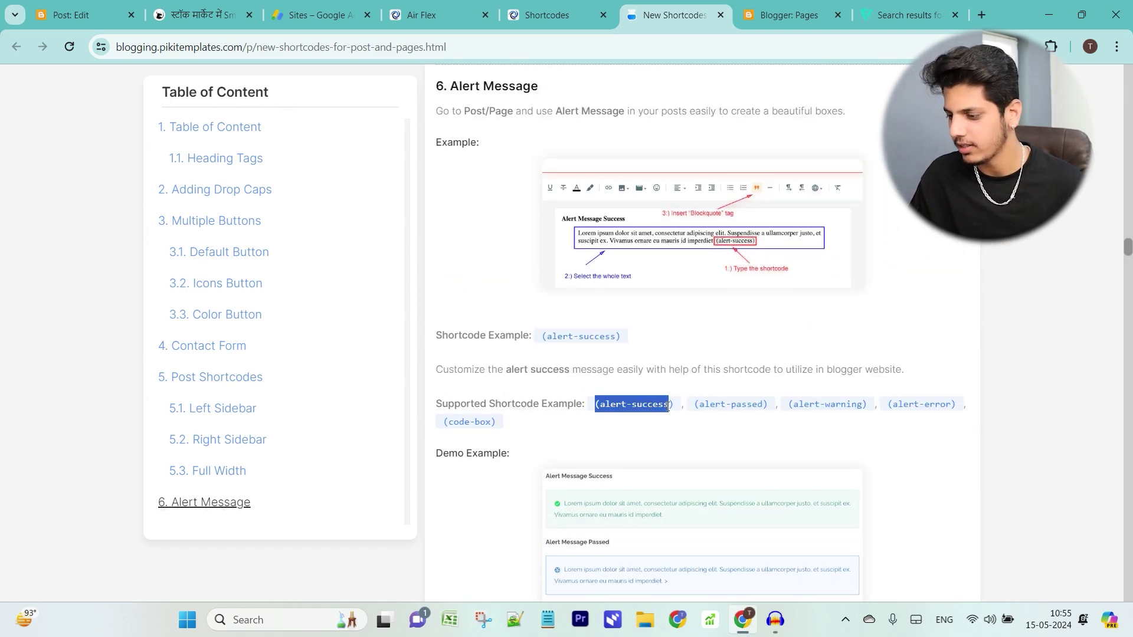
pyautogui.click(602, 406)
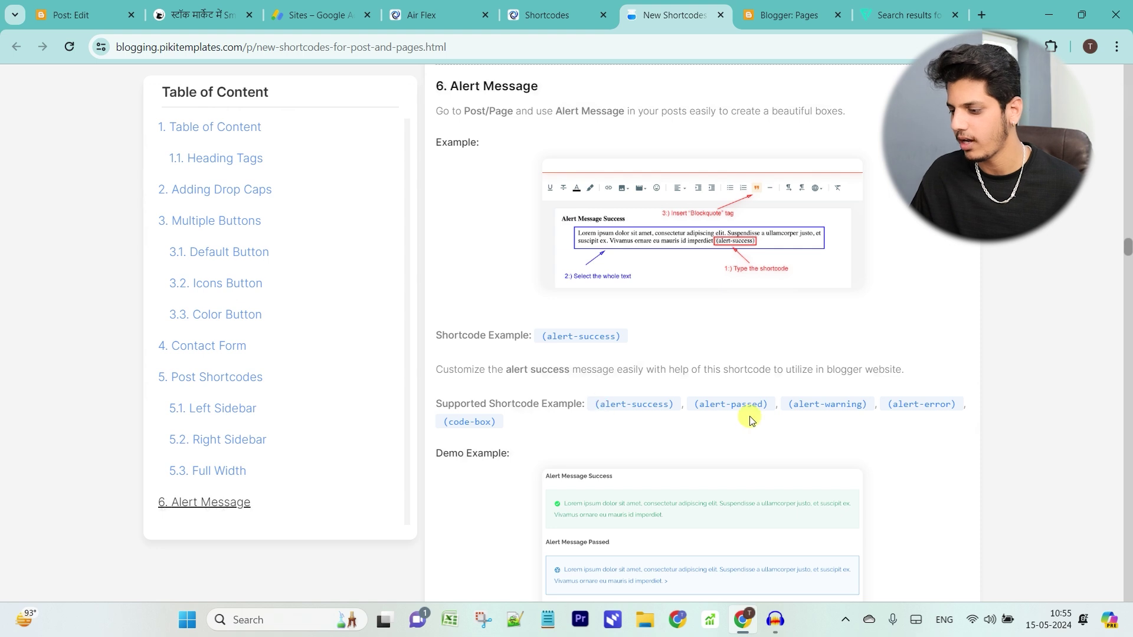
pyautogui.moveTo(694, 405); pyautogui.dragTo(748, 406)
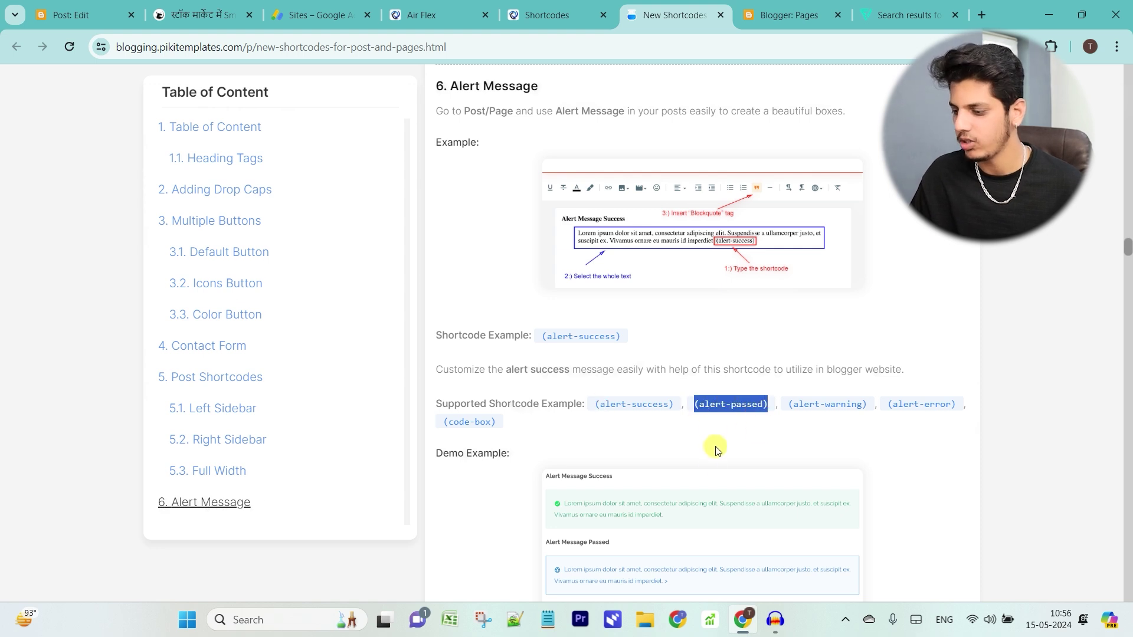
pyautogui.scroll(-1, 751, 346)
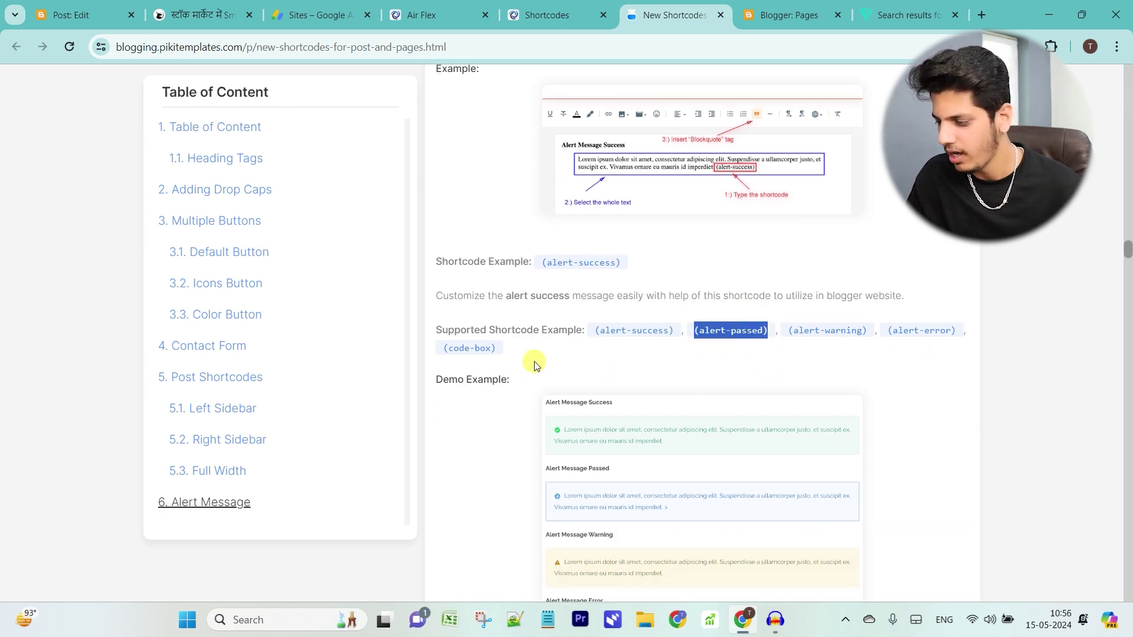
pyautogui.scroll(-4, 753, 364)
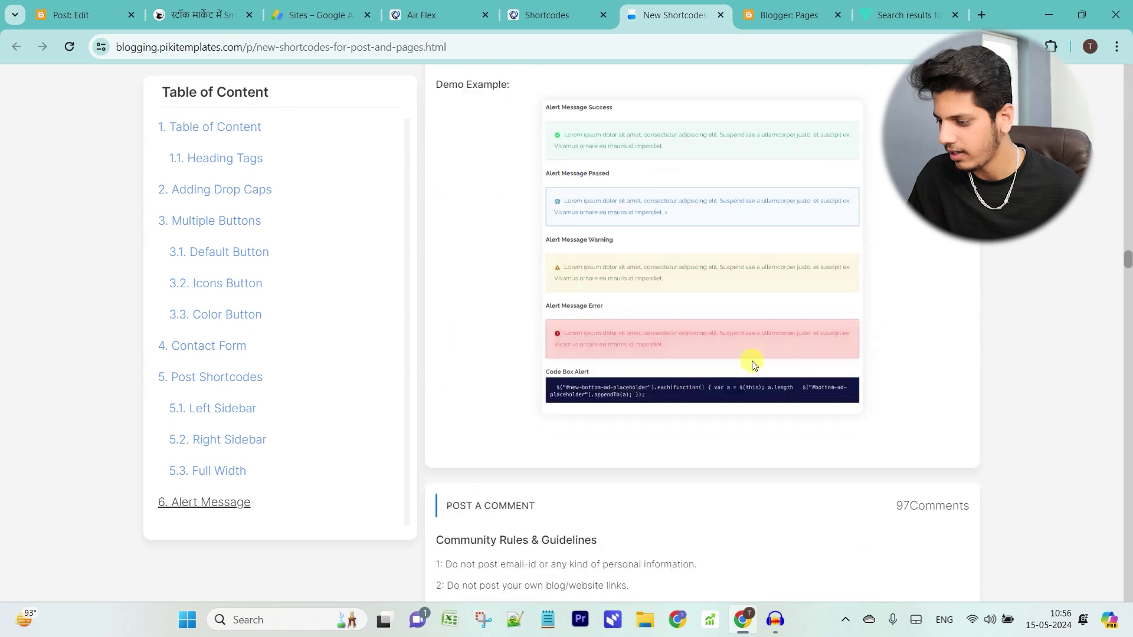
pyautogui.scroll(3, 543, 336)
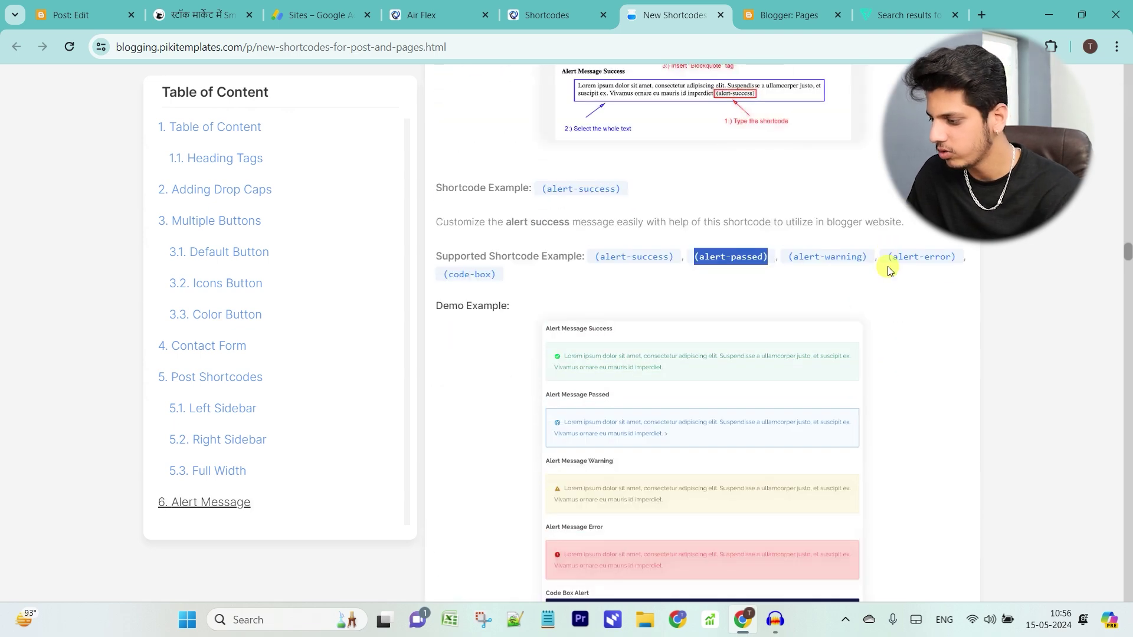
# Copy the (alert-error) shortcode from the guide and paste it at the end of the post paragraph above (toc).
pyautogui.moveTo(888, 257); pyautogui.dragTo(926, 256)
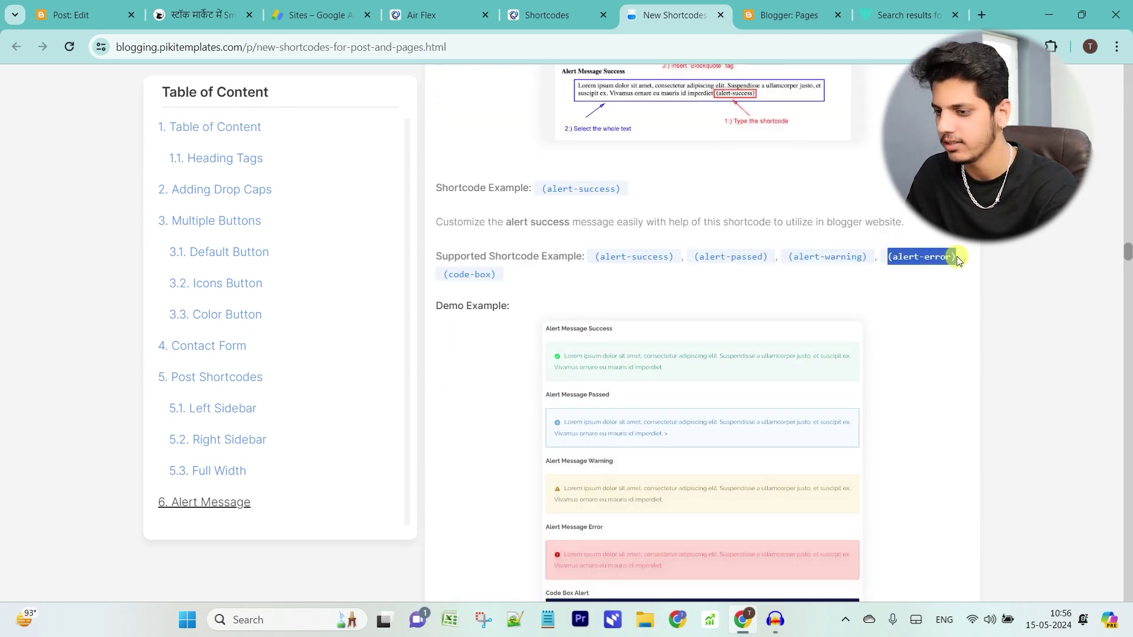
pyautogui.click(88, 12)
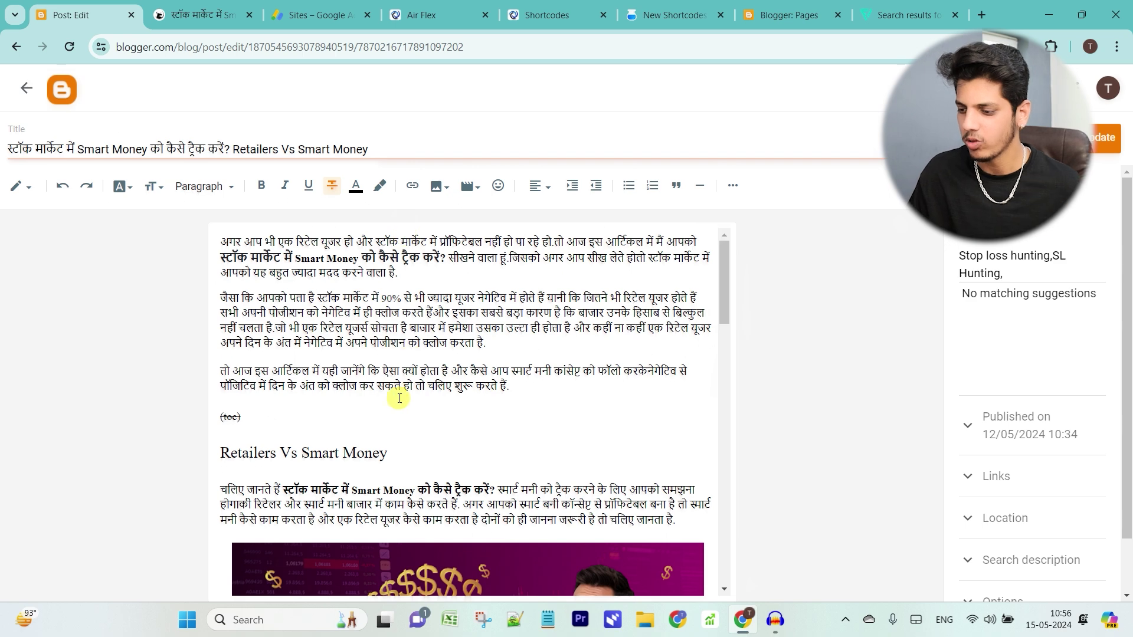
pyautogui.moveTo(510, 387); pyautogui.dragTo(245, 361)
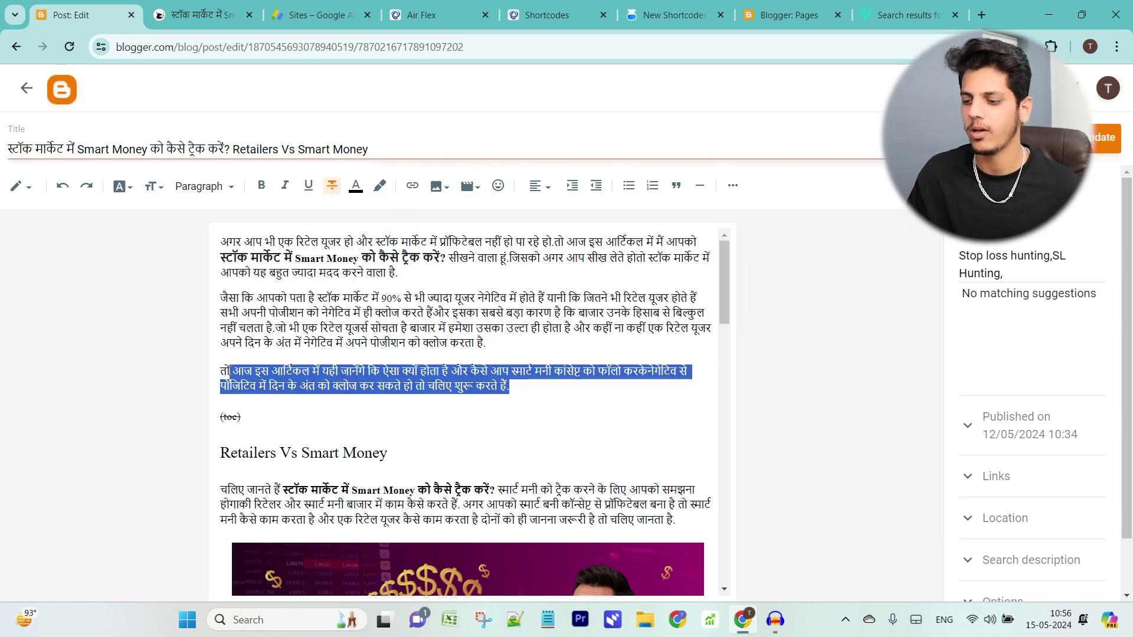
pyautogui.click(525, 386)
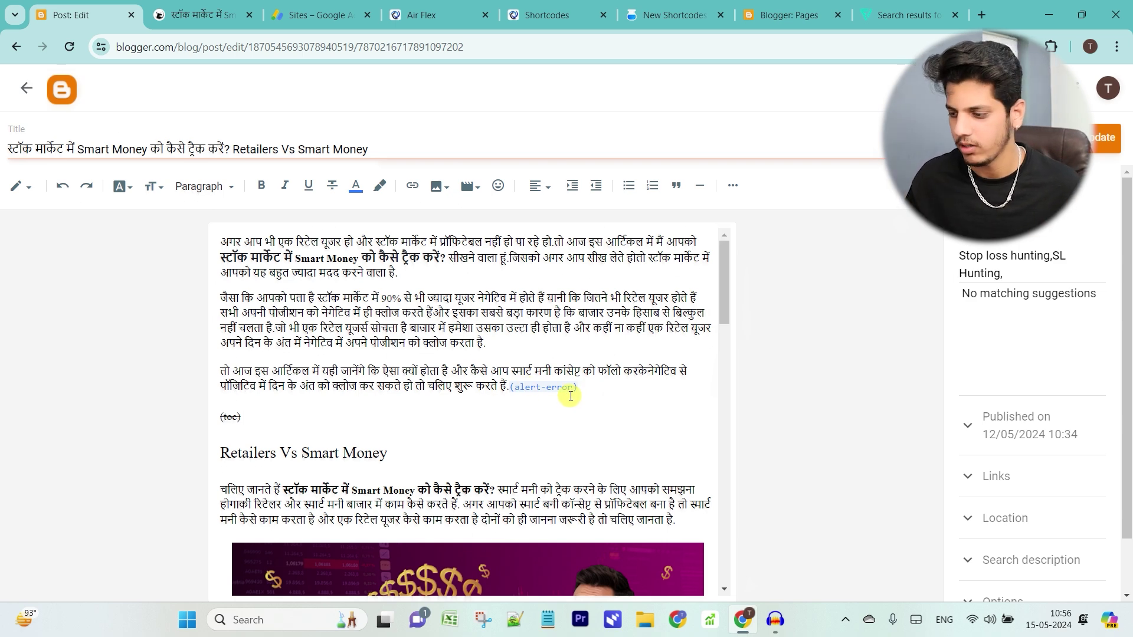
# Format the whole paragraph ending in (alert-error) as a block quote and update the post.
pyautogui.moveTo(584, 386); pyautogui.dragTo(229, 372)
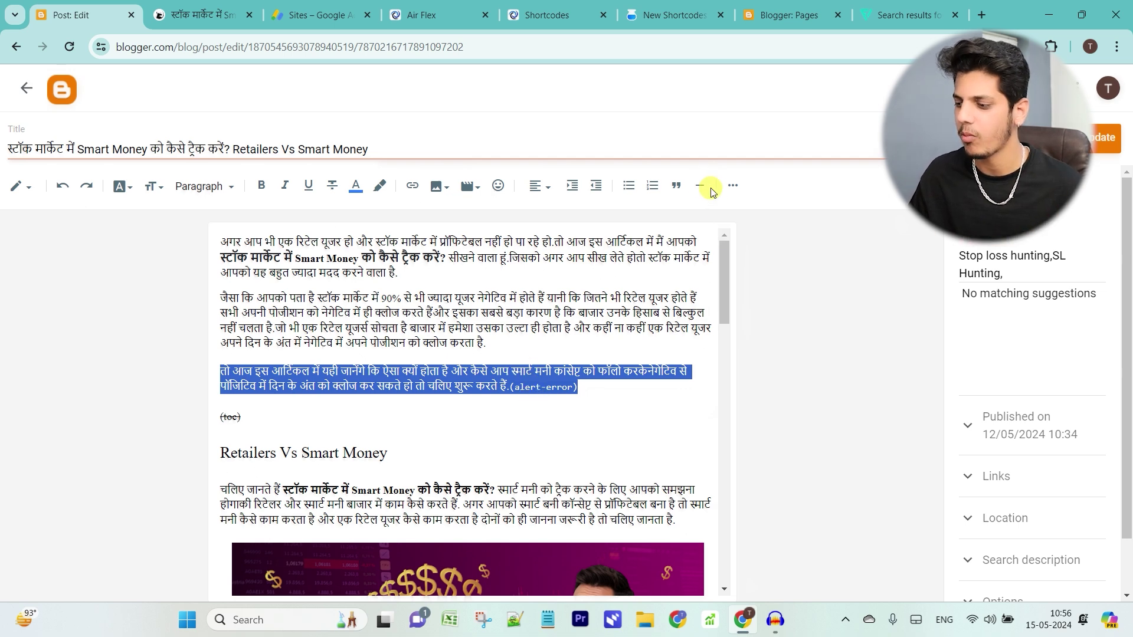
pyautogui.click(676, 188)
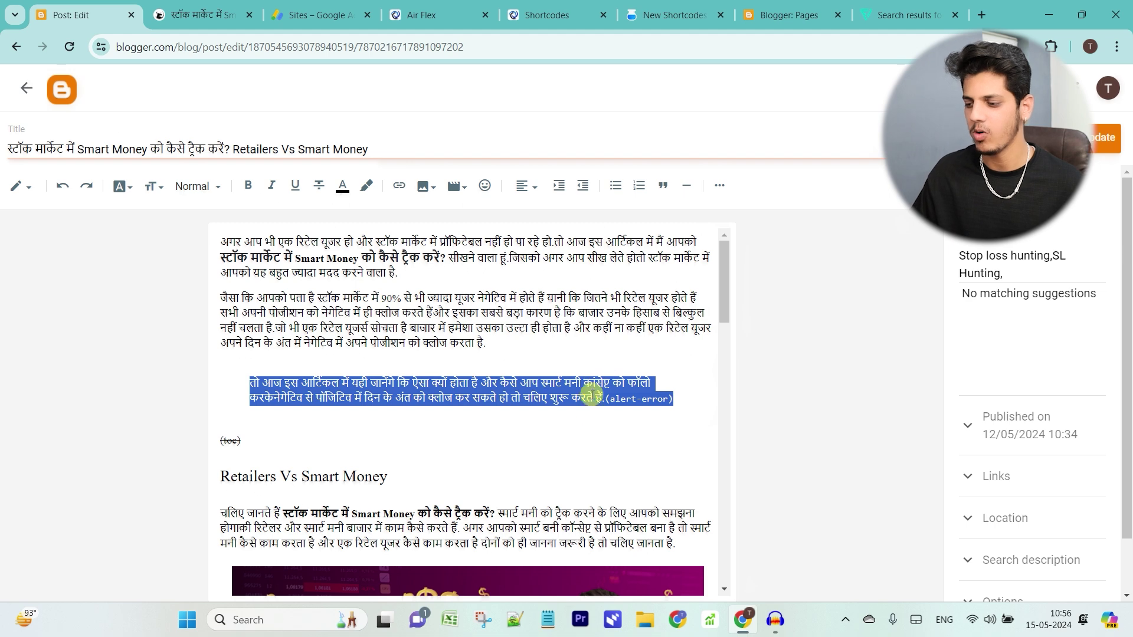
pyautogui.click(576, 357)
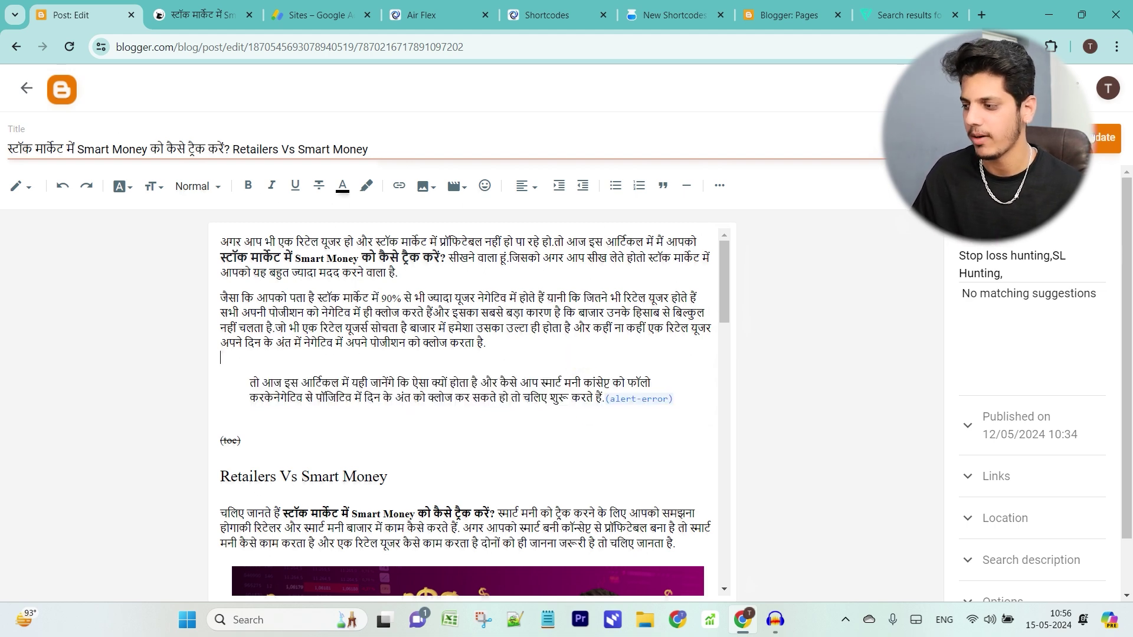
# Check the alert box above the Table of Contents on the live post.
pyautogui.click(209, 5)
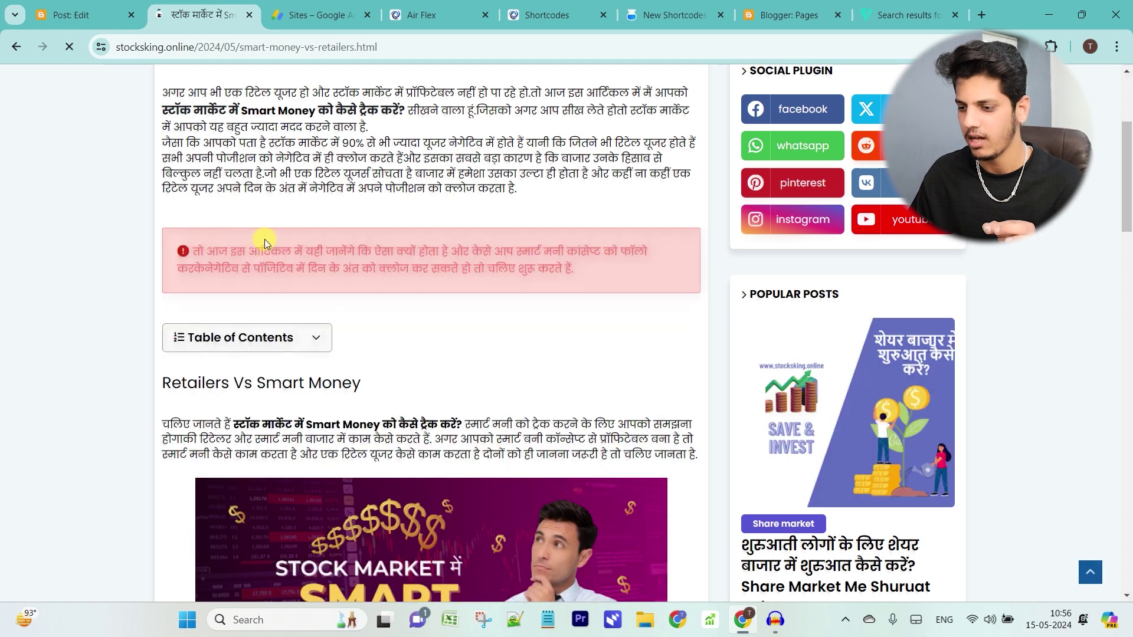
pyautogui.moveTo(206, 251); pyautogui.dragTo(587, 267)
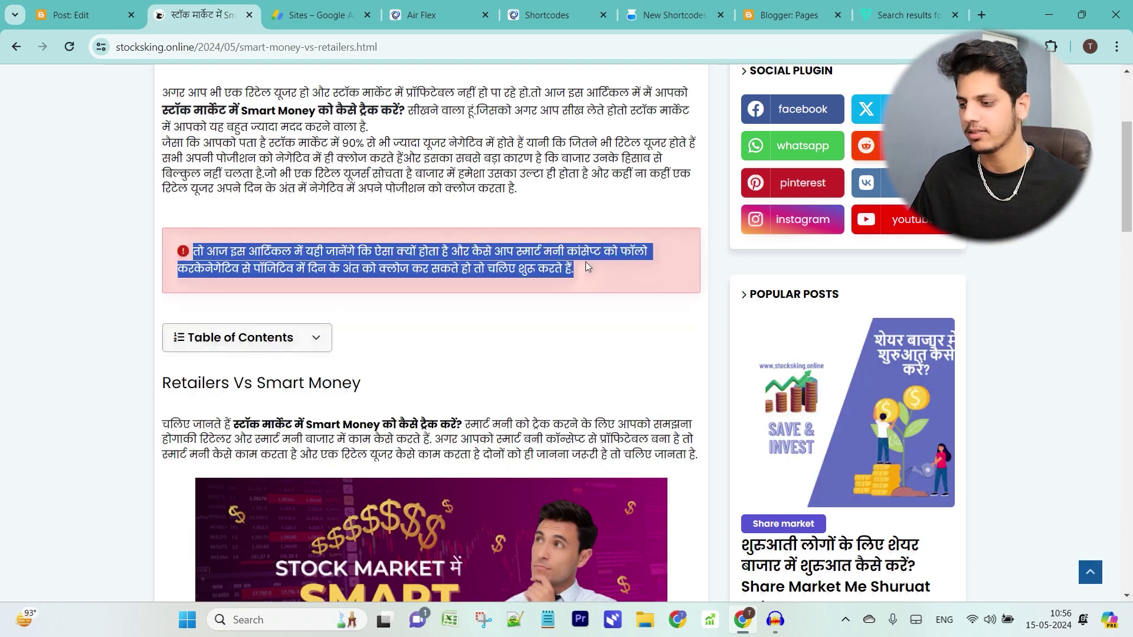
pyautogui.click(564, 293)
# Copy the (contact-form) shortcode from the Contact Form section of the shortcodes guide.
pyautogui.hotkey('ctrl', '6')
pyautogui.scroll(12, 597, 396)
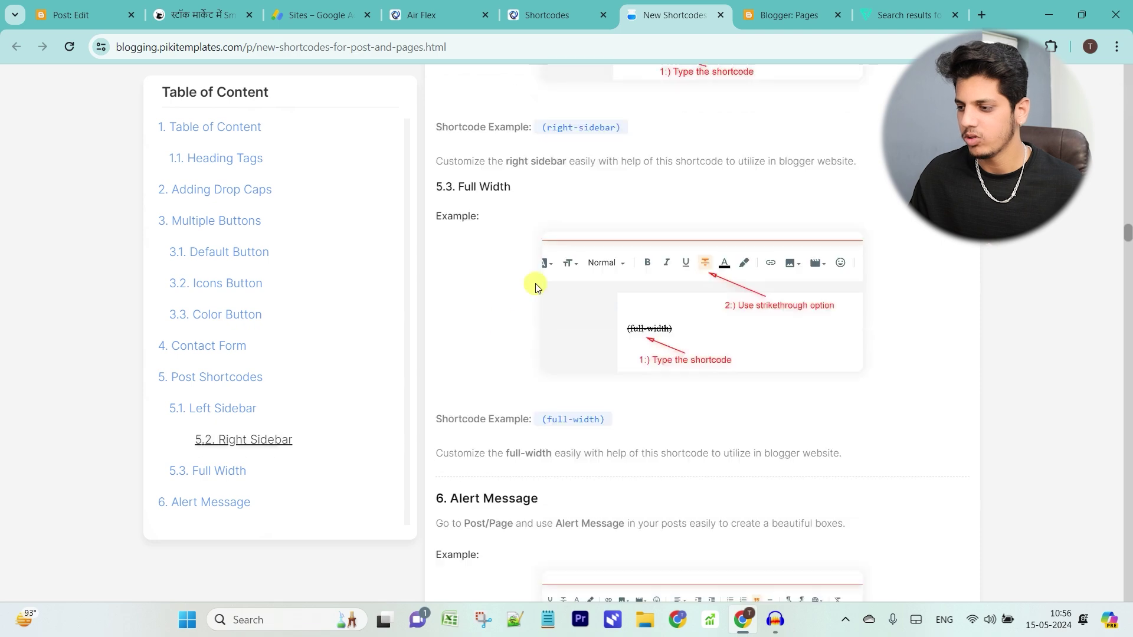
pyautogui.scroll(4, 513, 222)
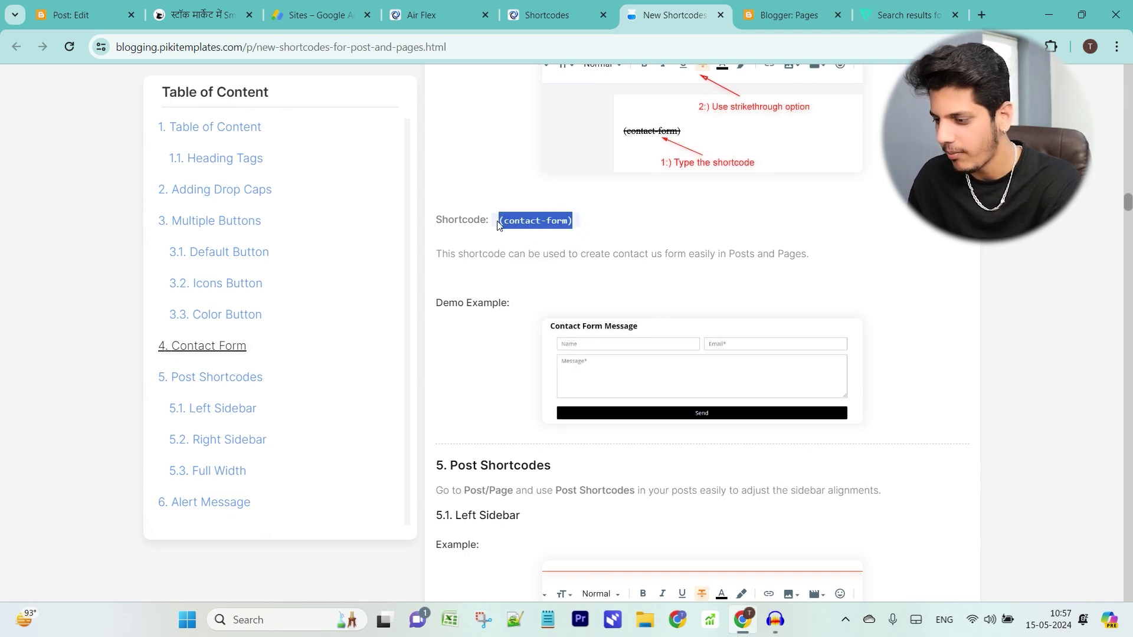
# Leave the post editor and open the blog's Contact page for editing.
pyautogui.click(89, 15)
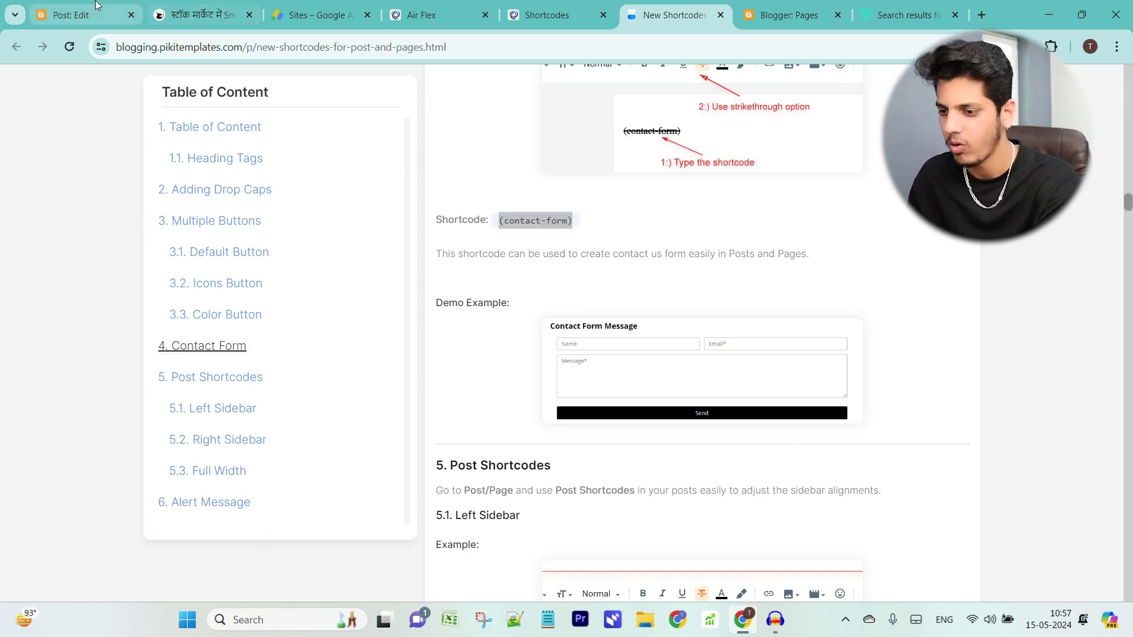
pyautogui.click(27, 88)
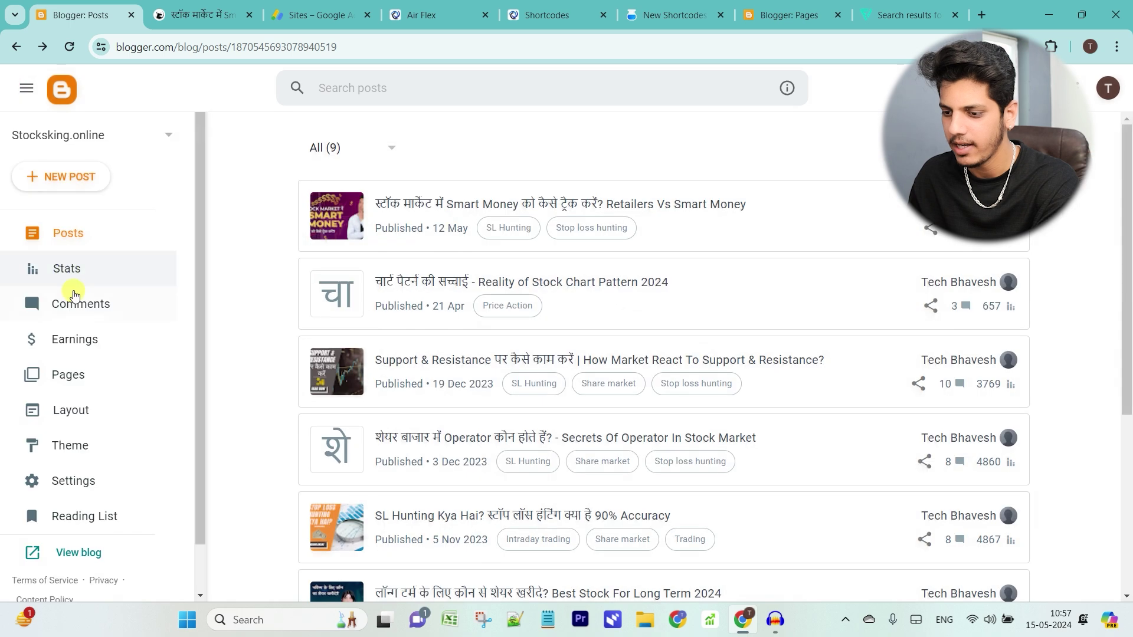
pyautogui.click(77, 271)
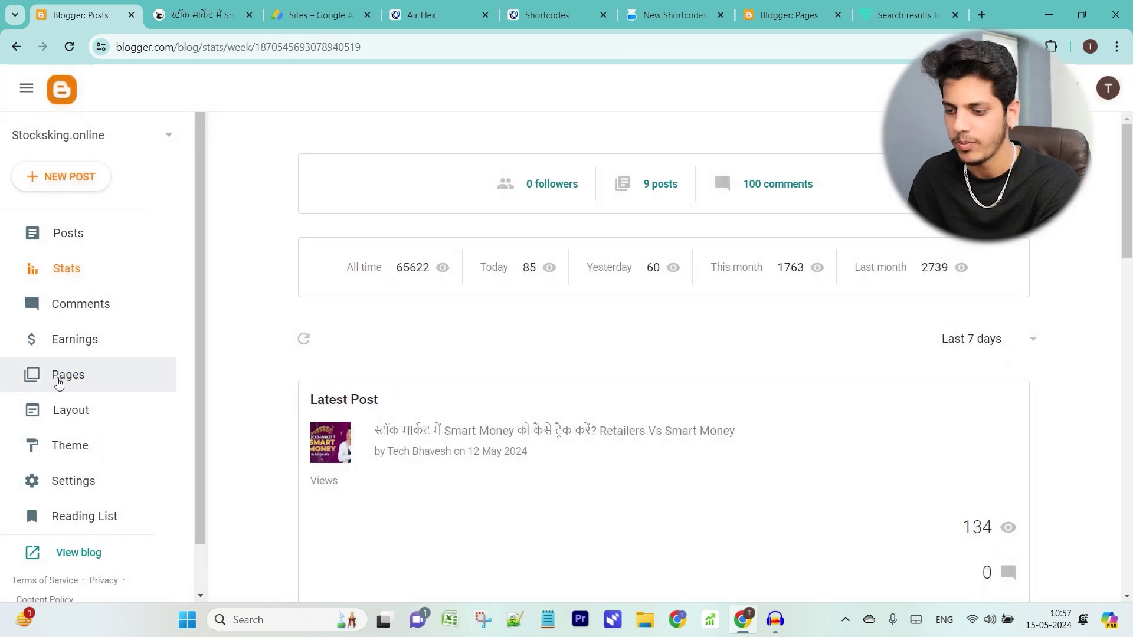
pyautogui.click(58, 381)
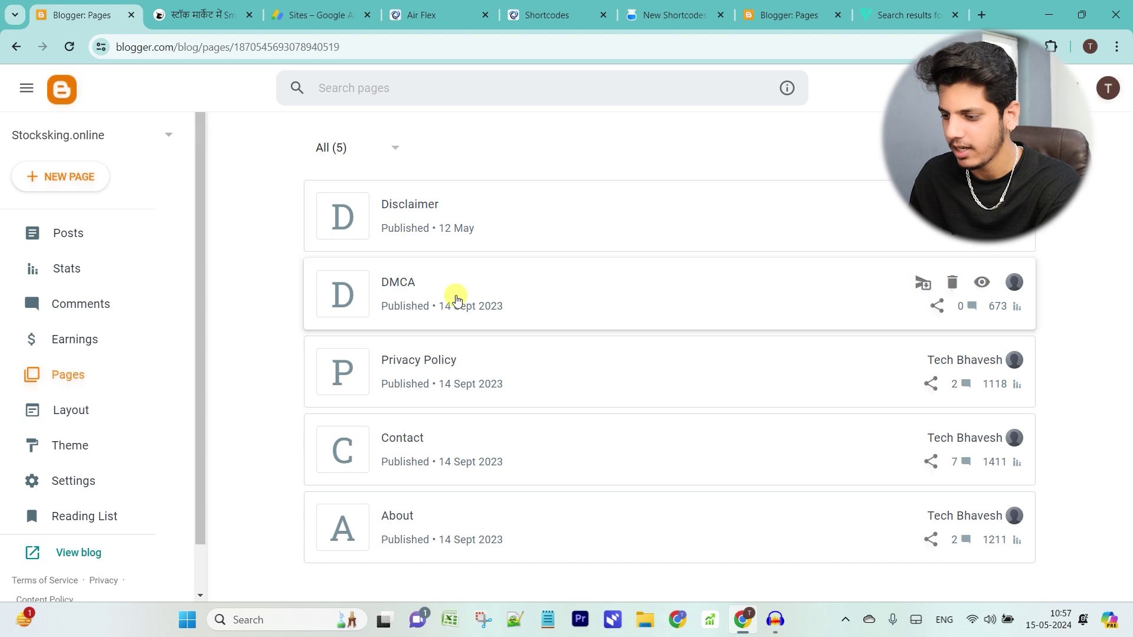
pyautogui.click(430, 451)
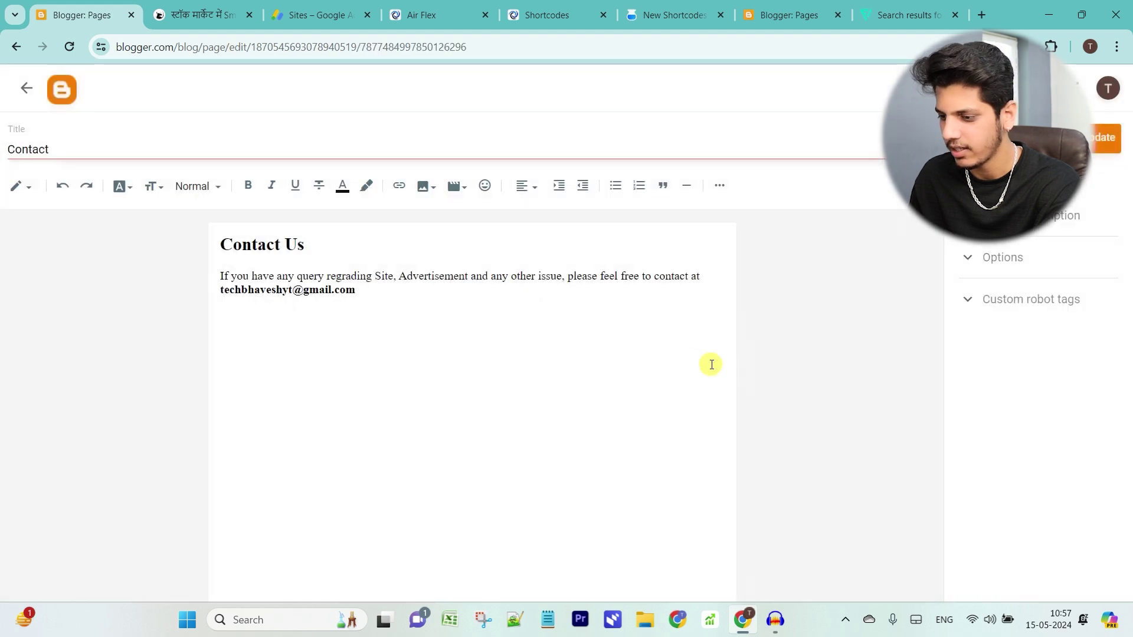
# Insert the (contact-form) shortcode on a new line below the contact e-mail and format it as strikethrough.
pyautogui.click(382, 289)
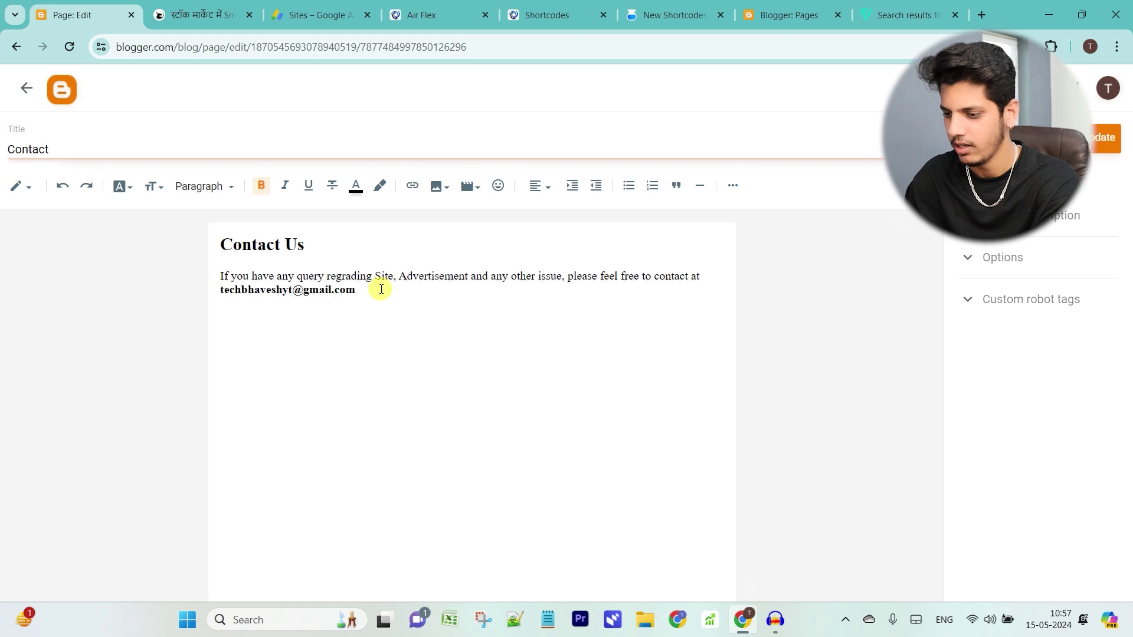
pyautogui.write('(contact-form)')
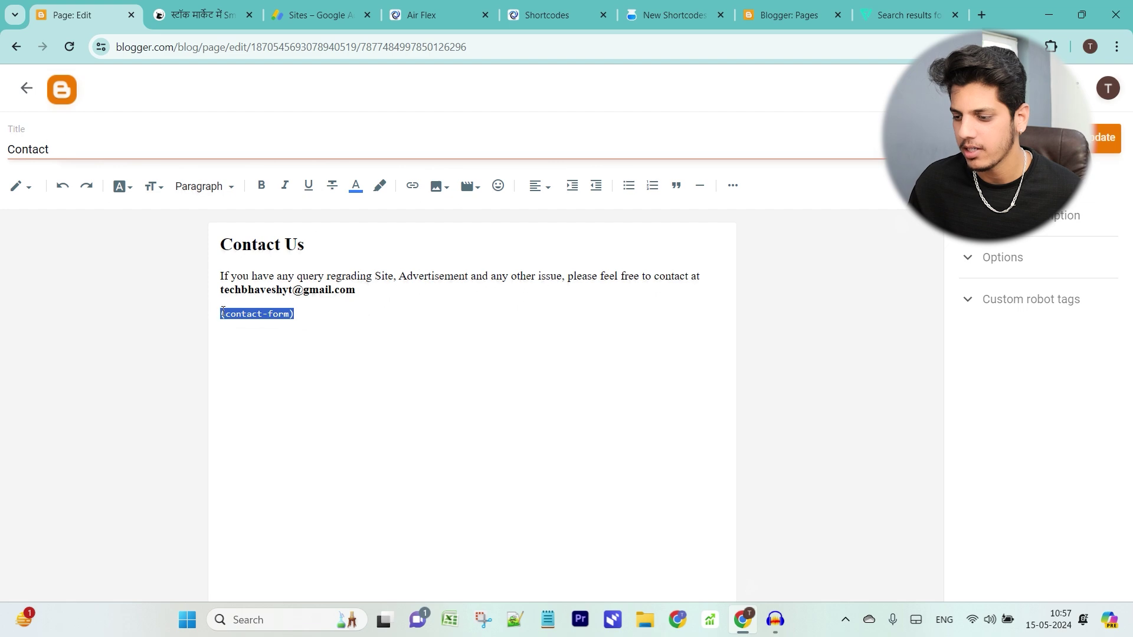
pyautogui.click(339, 186)
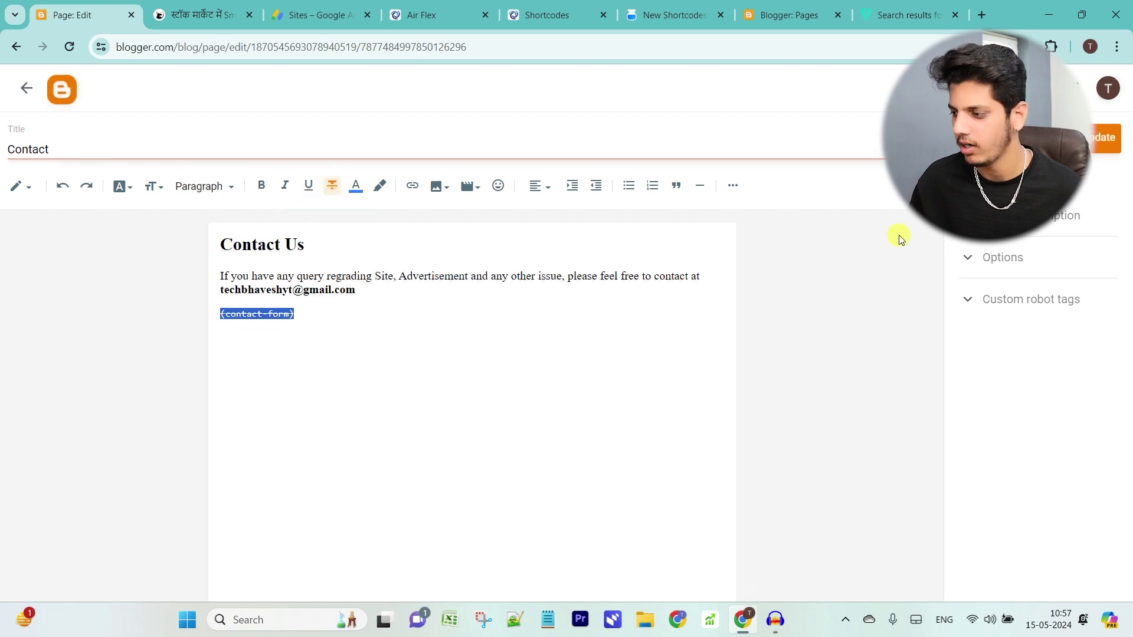
# Open the Contact Us page on the live Stocksking blog.
pyautogui.click(223, 7)
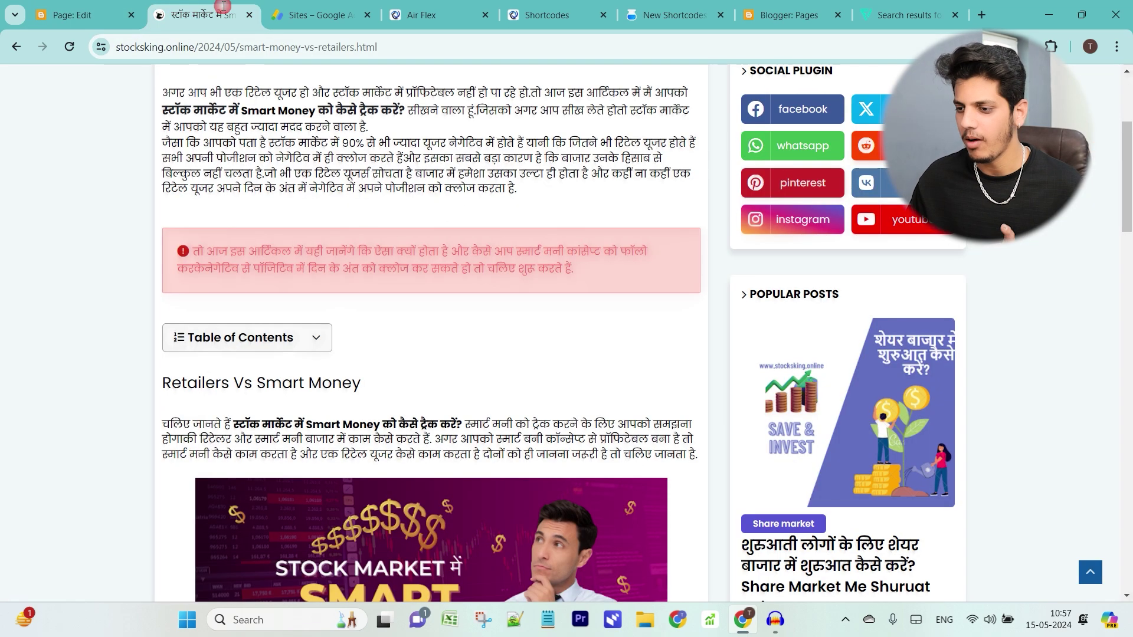
pyautogui.scroll(4, 472, 172)
pyautogui.click(258, 86)
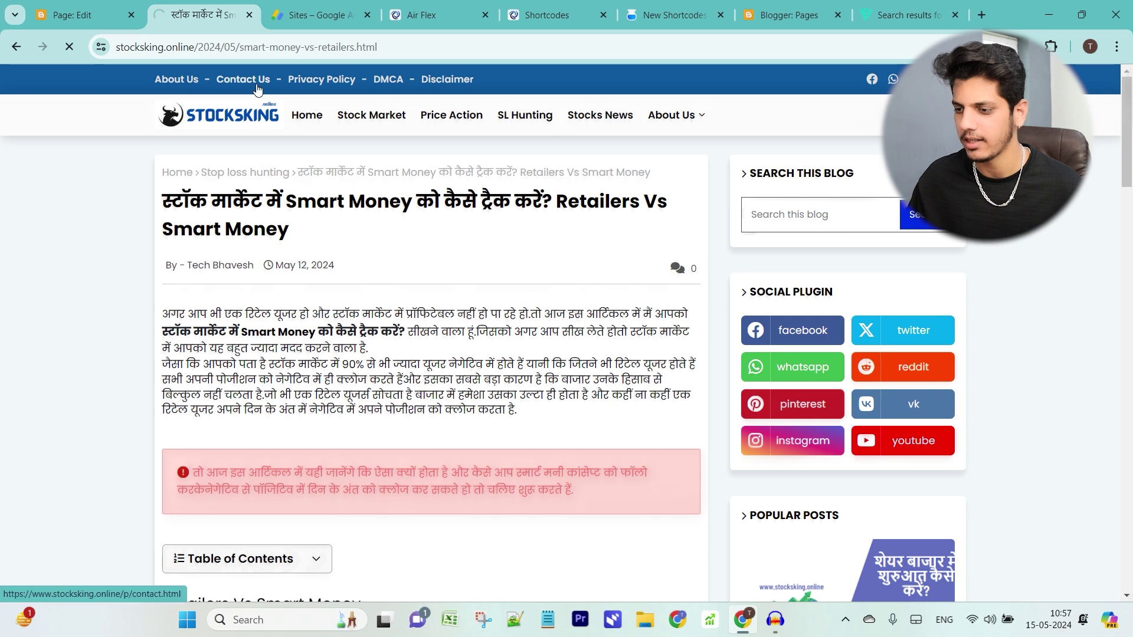